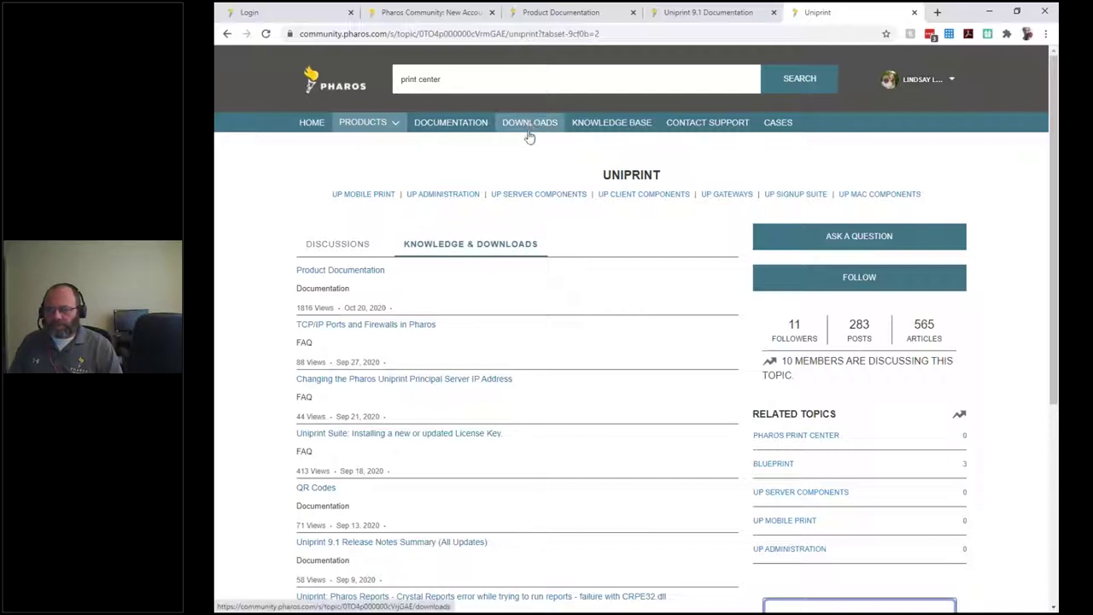
Switch the Uniprint topic page to its Discussions list of top questions.
left_click(337, 245)
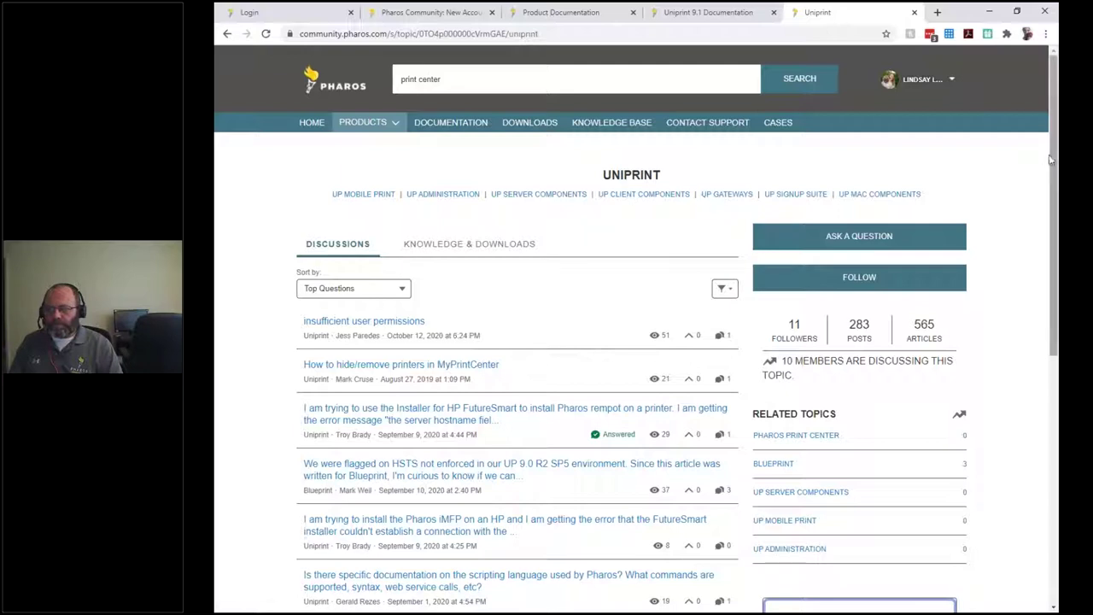
Open the Ask a Question form for posting to the Uniprint topic.
left_click(890, 240)
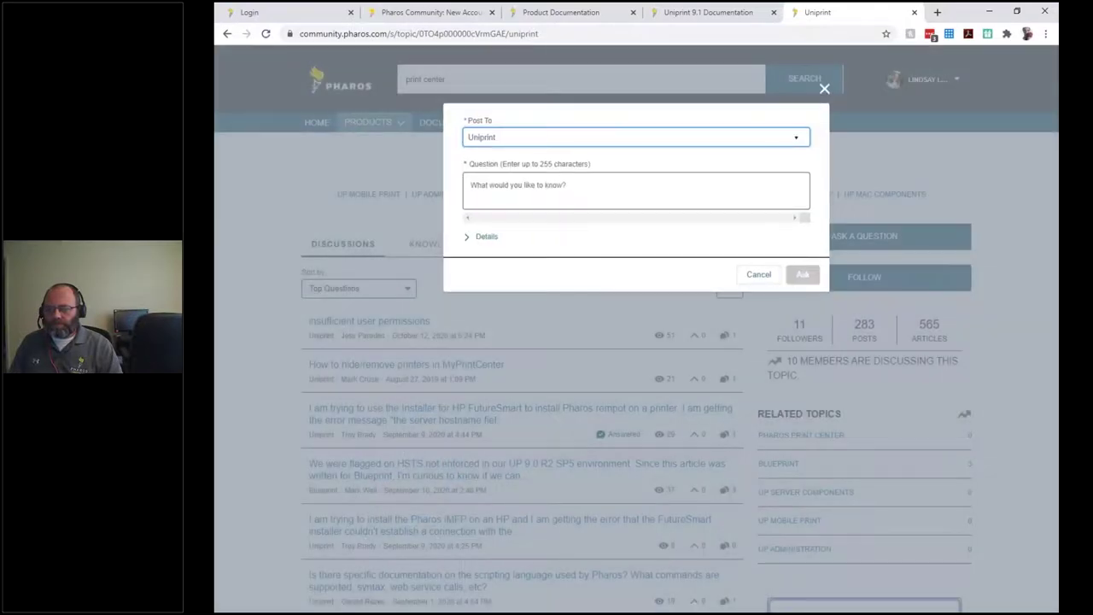
left_click(573, 140)
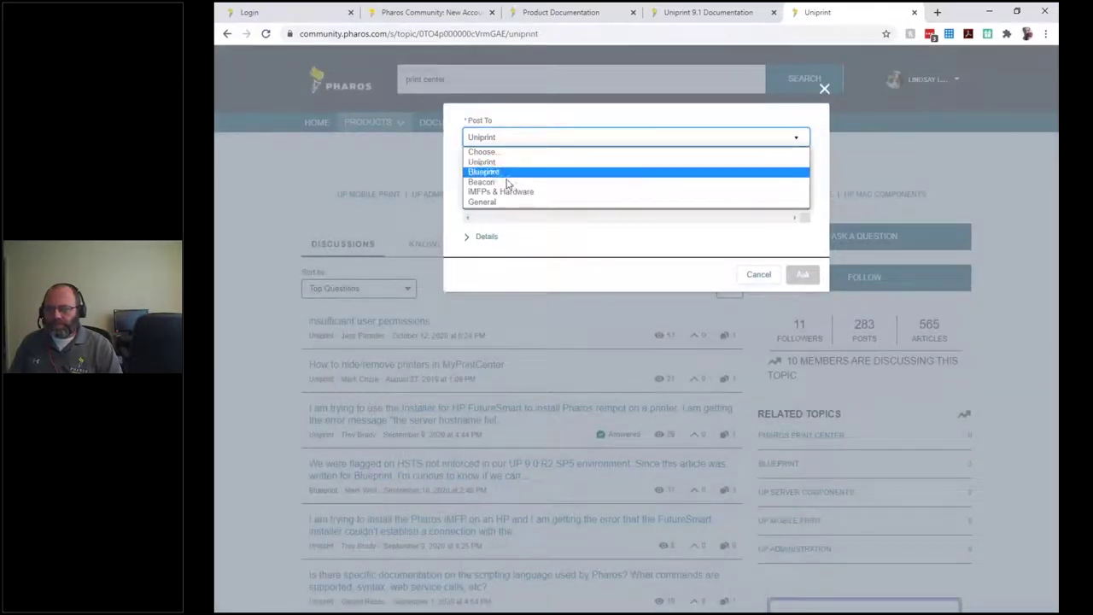
left_click(455, 141)
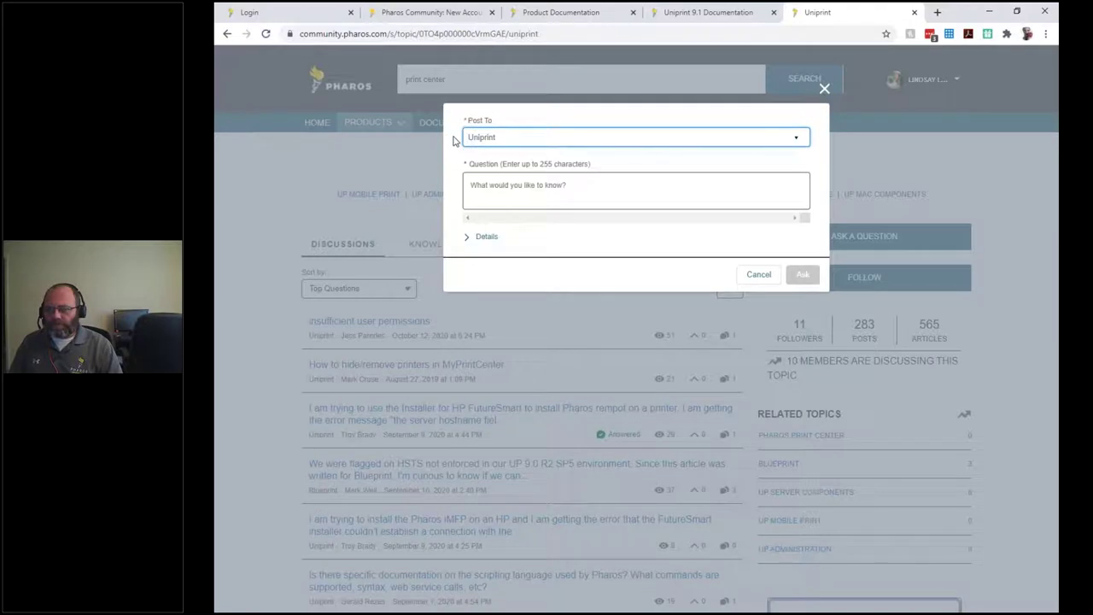
left_click(564, 184)
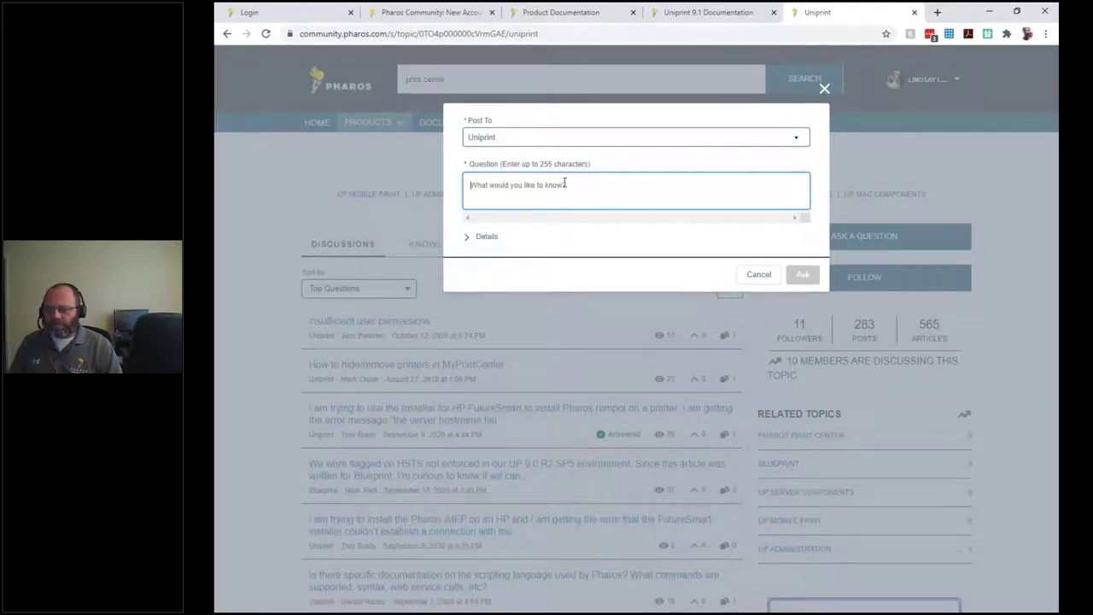
type("Wherec")
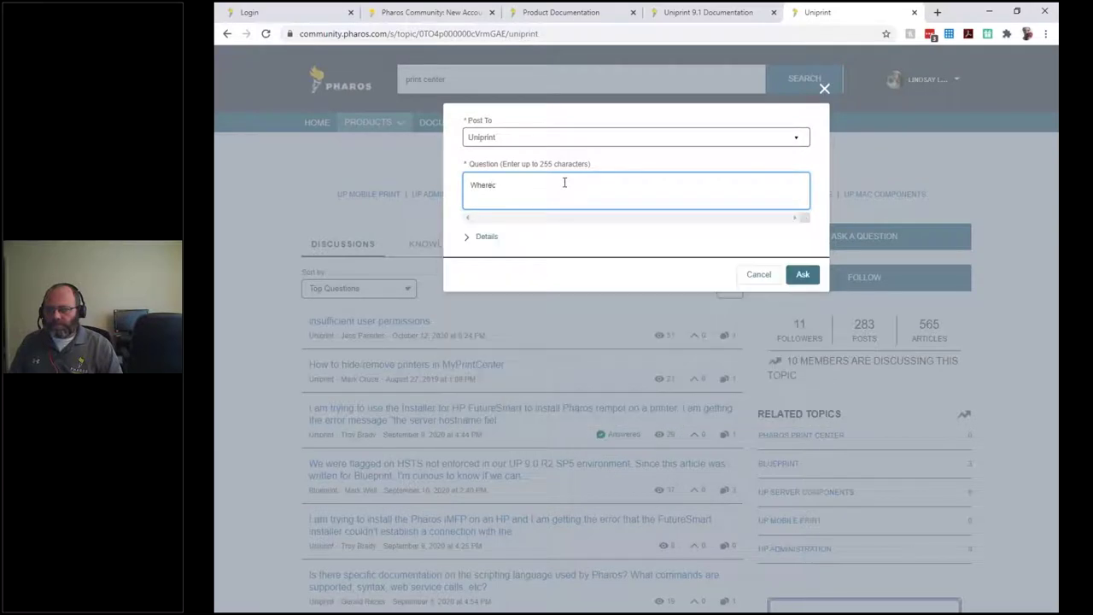
key("BackSpace")
type("can I")
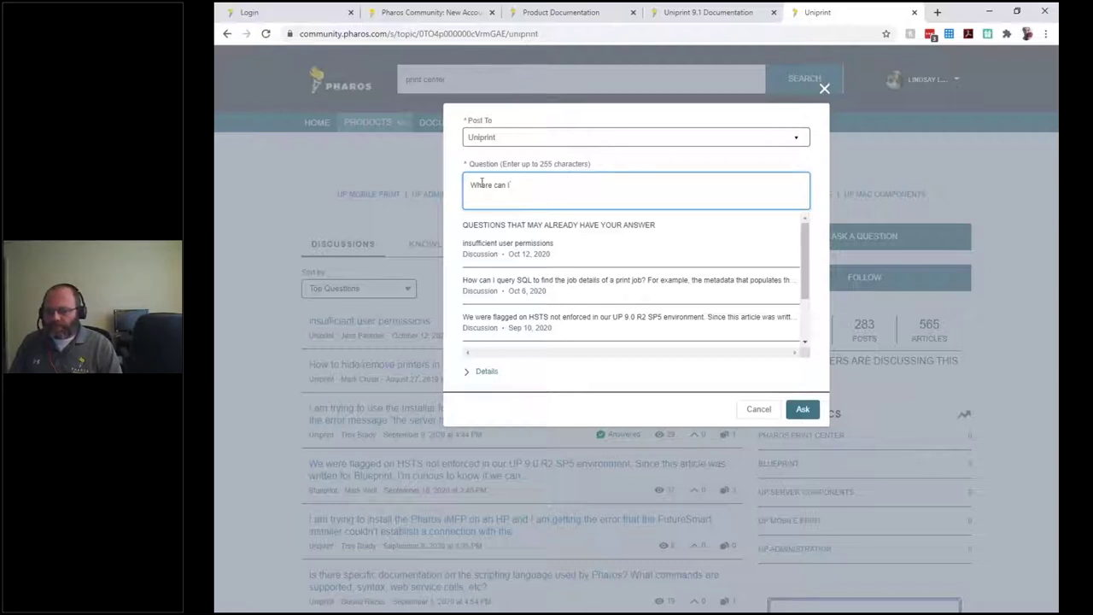
left_click(483, 373)
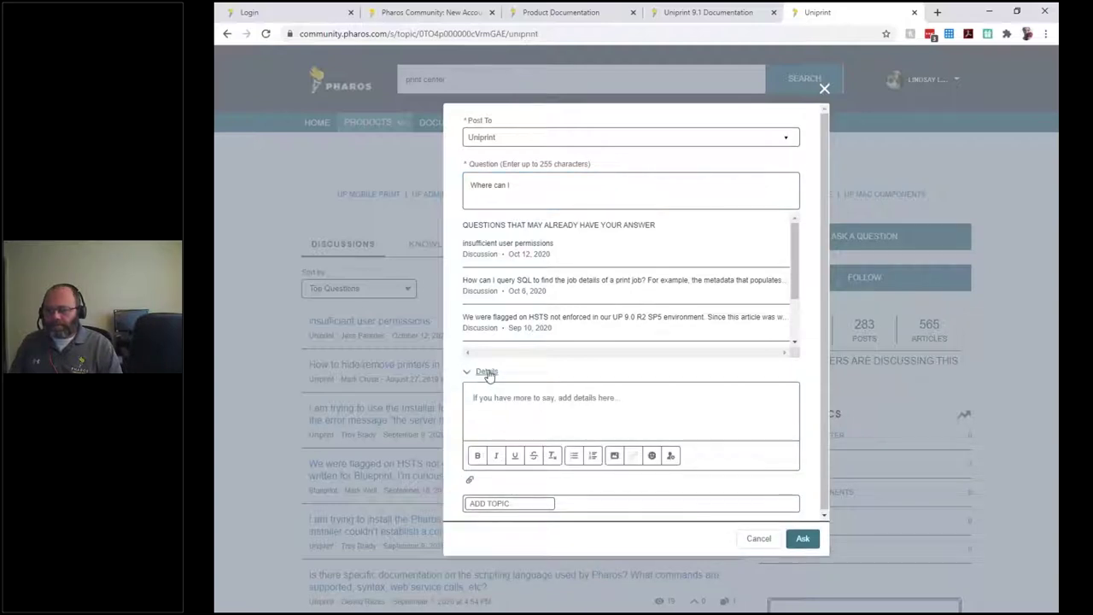
left_click(486, 398)
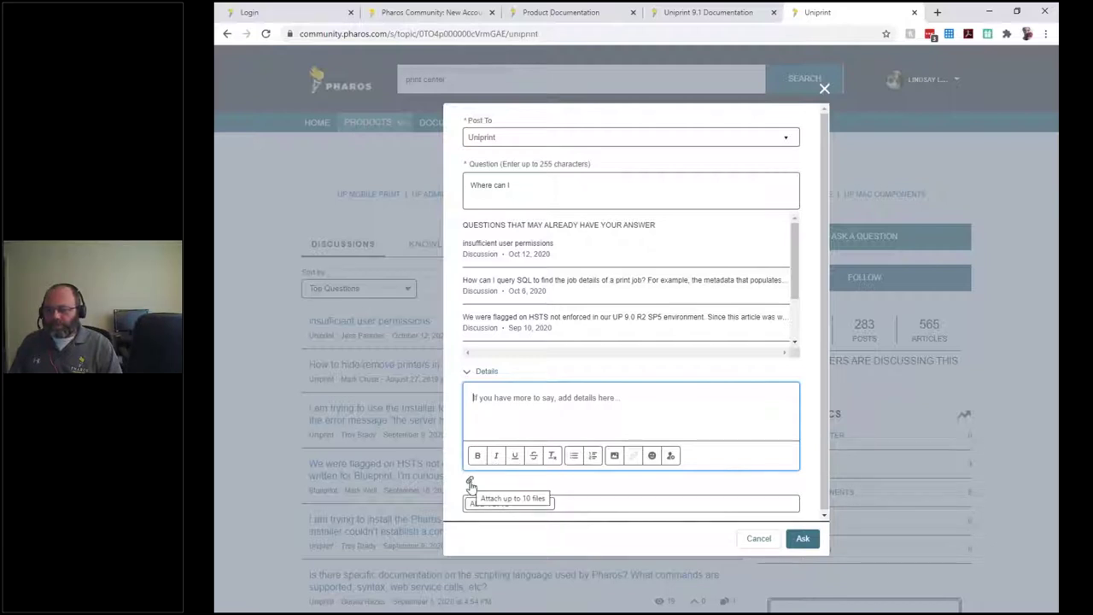
left_click(498, 506)
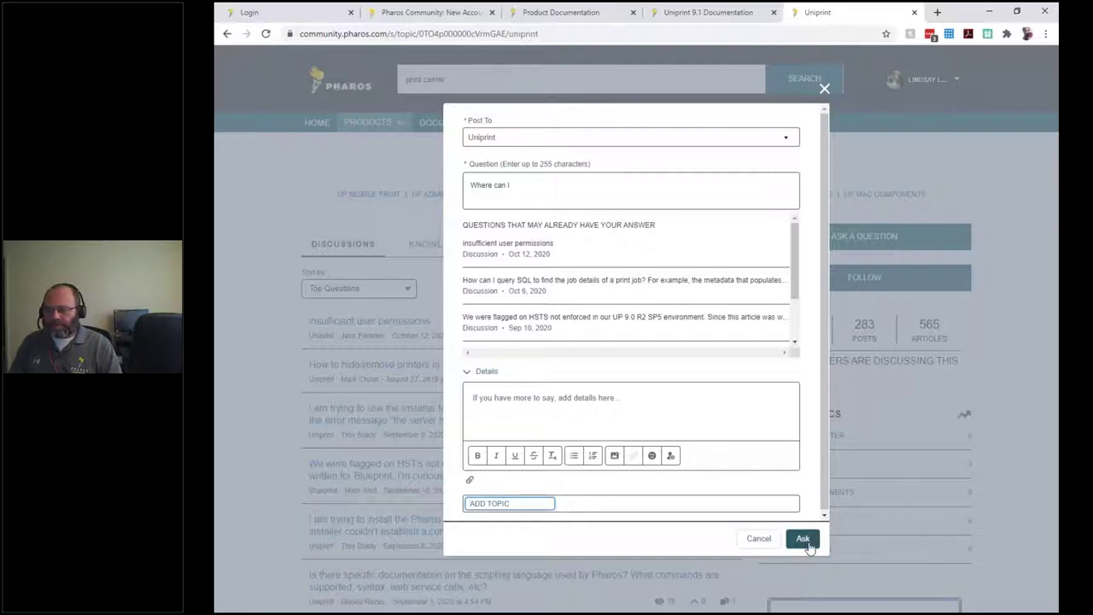
left_click(749, 539)
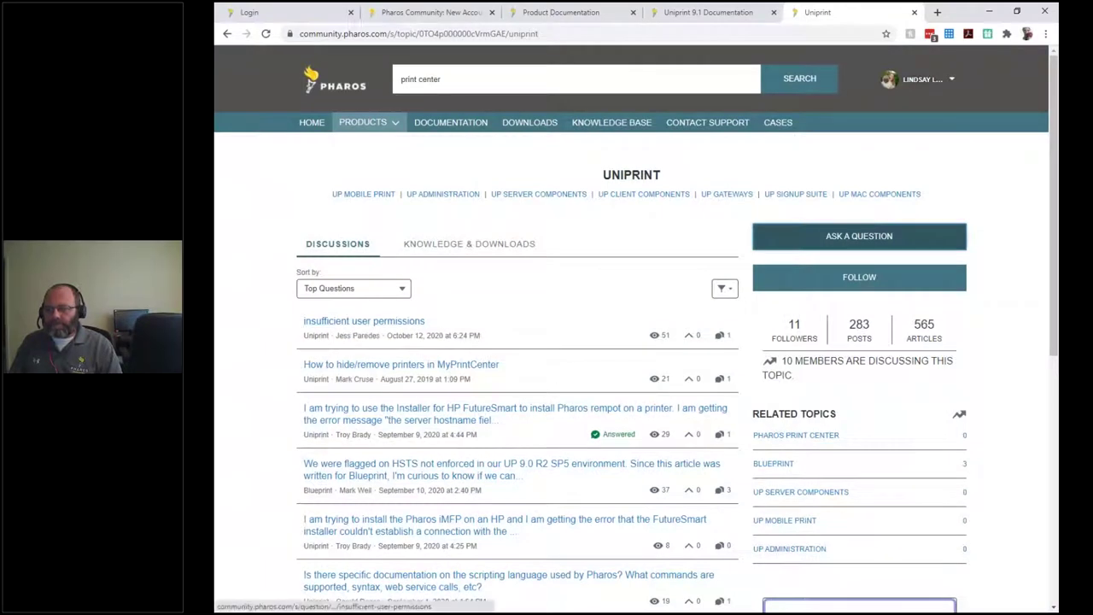
Open the HP FutureSmart installer empty-hostname question and read its best answer.
left_click(484, 413)
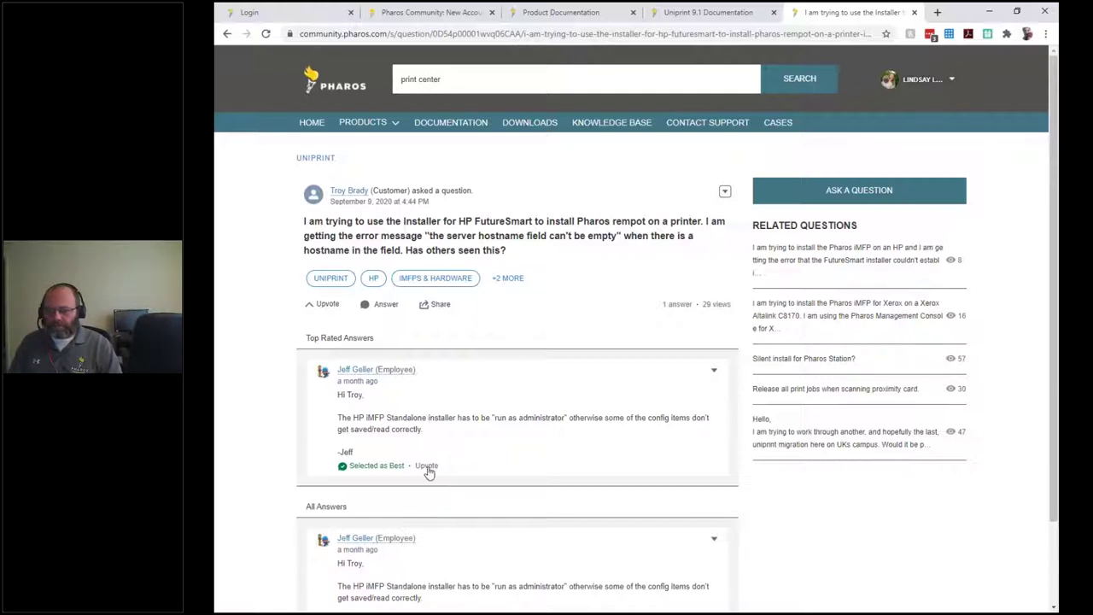
scroll(468, 469, "down", 1)
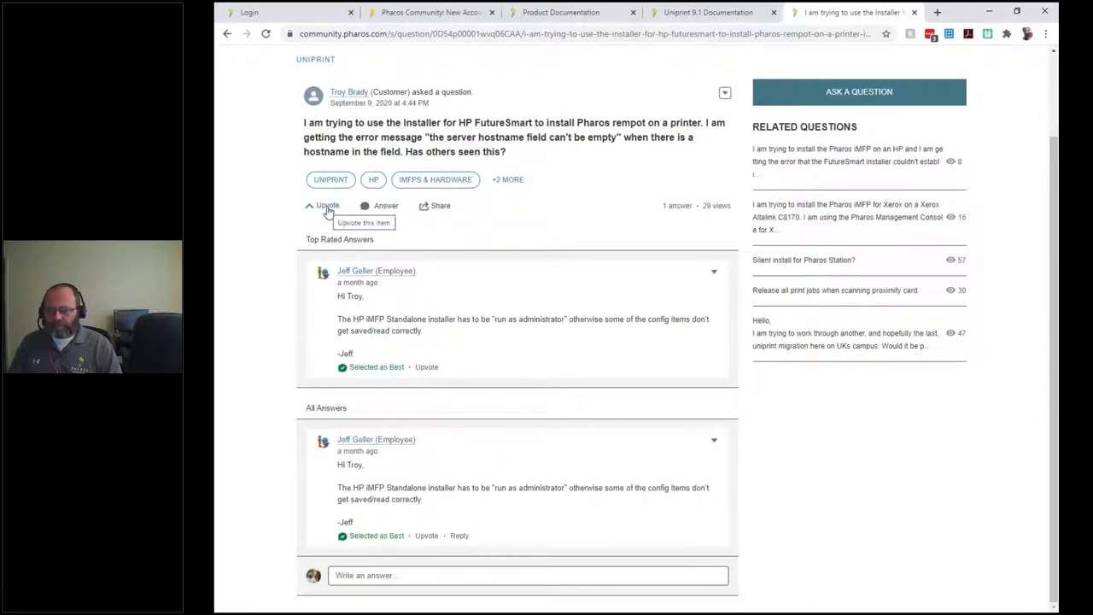
scroll(278, 216, "up", 2)
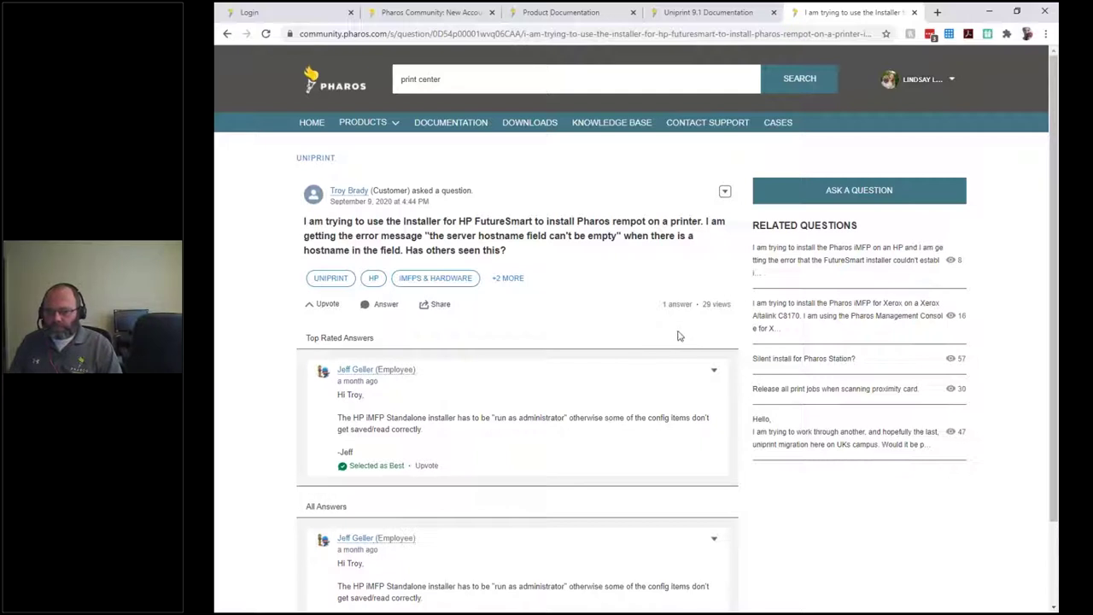
left_click(397, 128)
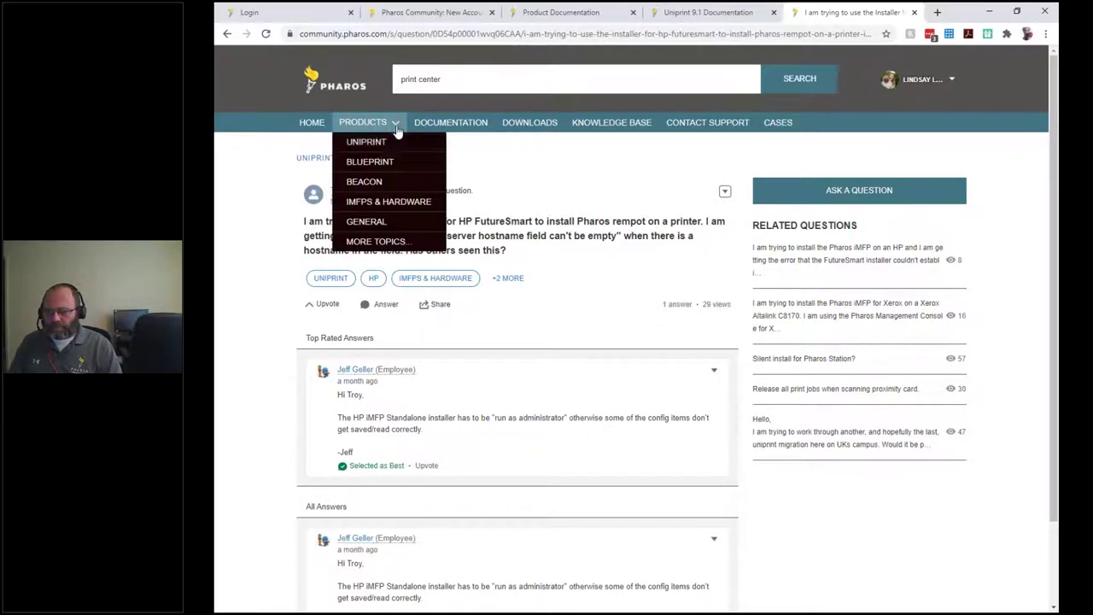
Return to the Uniprint topic, follow it, and set email notifications to every post.
left_click(363, 145)
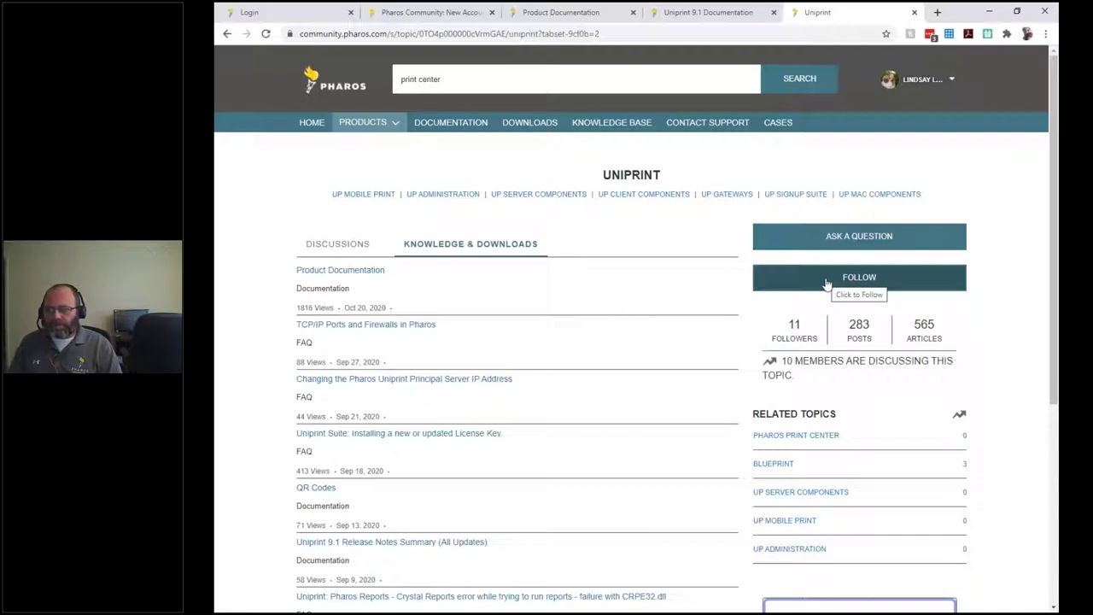
left_click(827, 284)
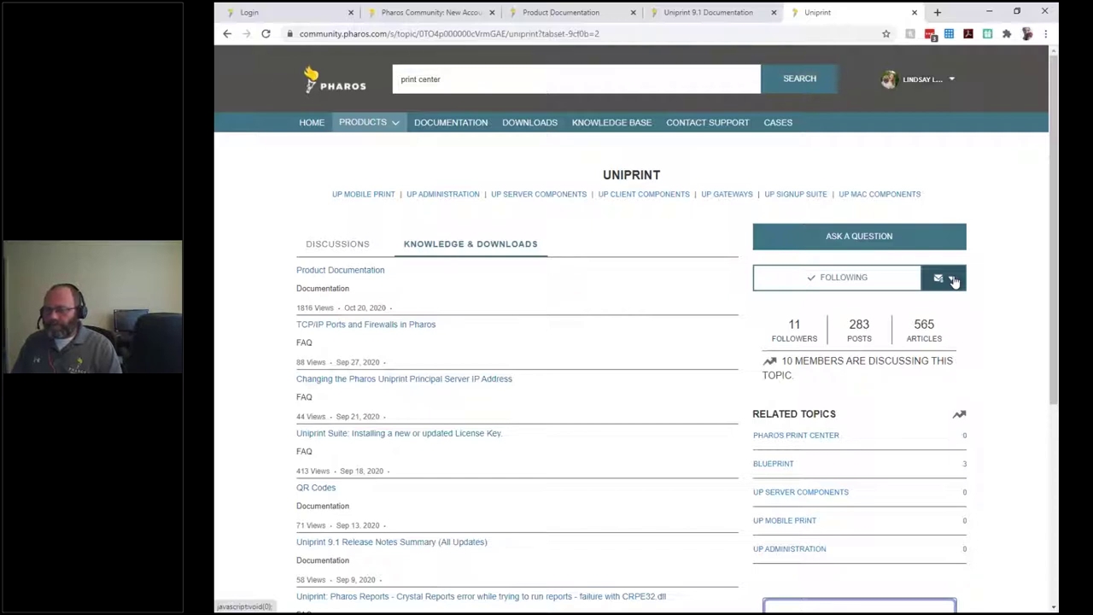
left_click(953, 281)
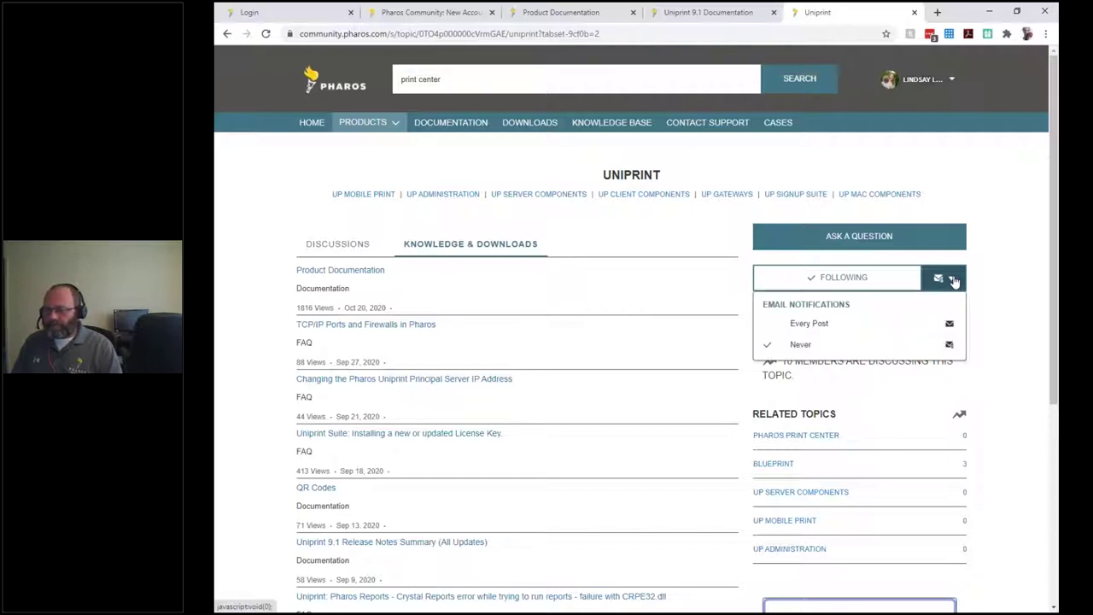
left_click(806, 323)
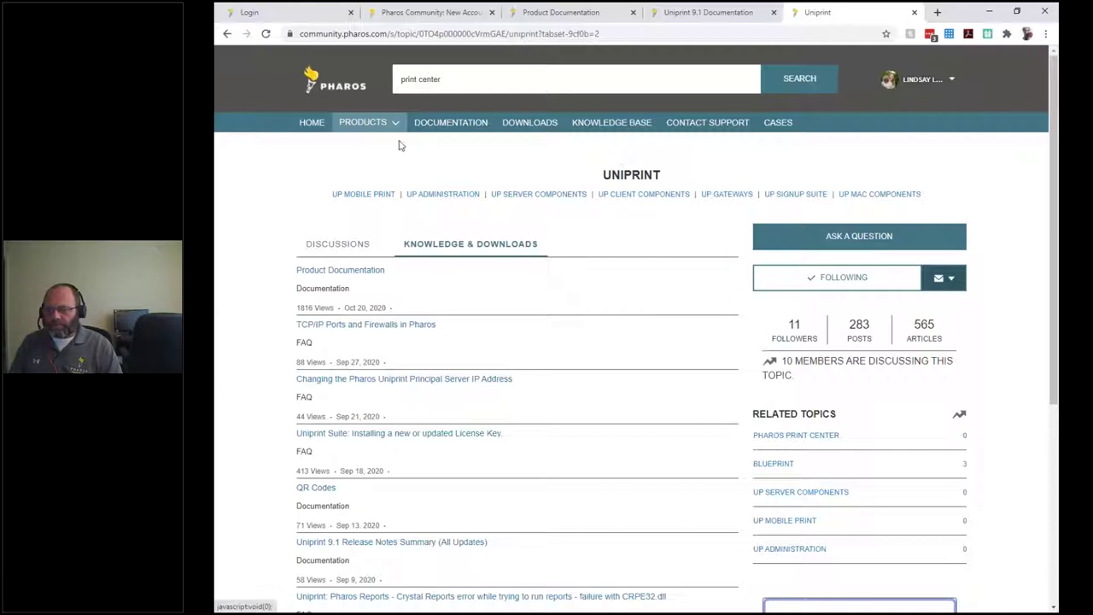
left_click(376, 123)
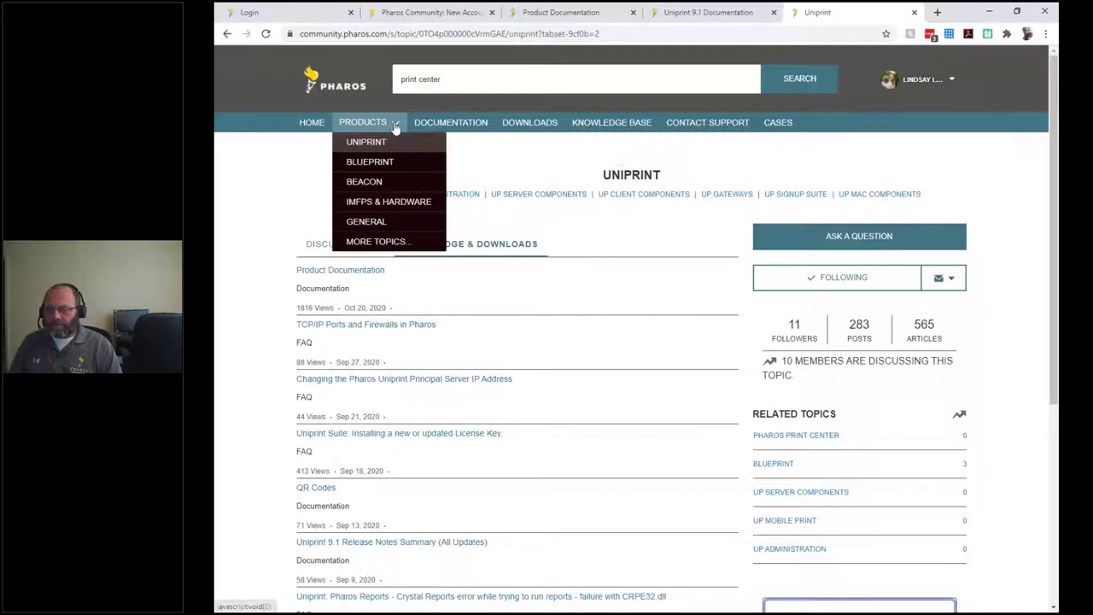
Bookmark the 'General Covid precautions your operations are using?' question from General's discussions.
left_click(369, 222)
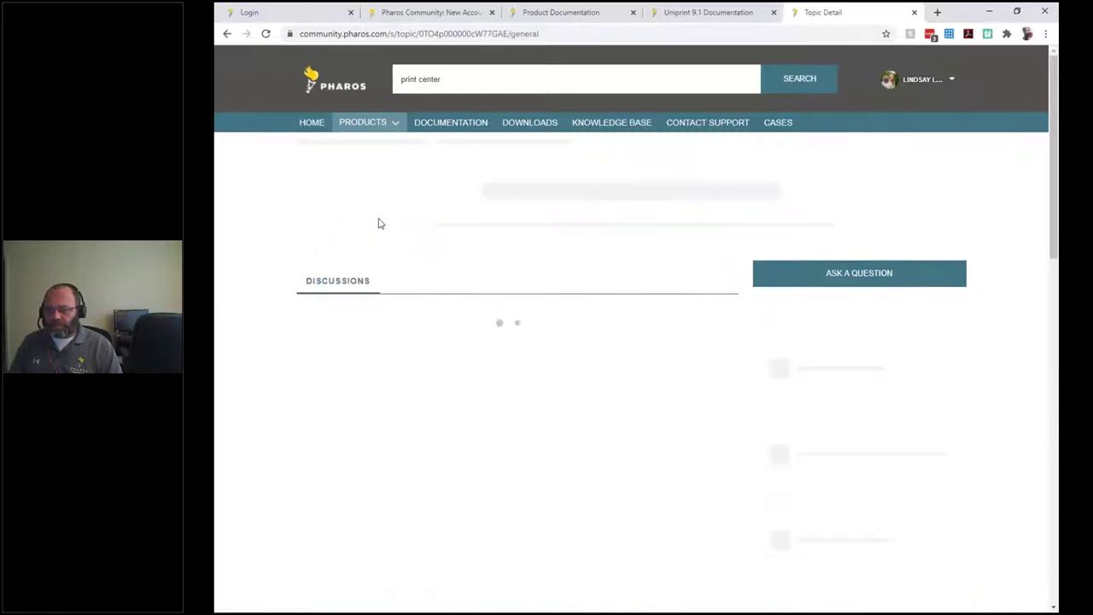
left_click(339, 231)
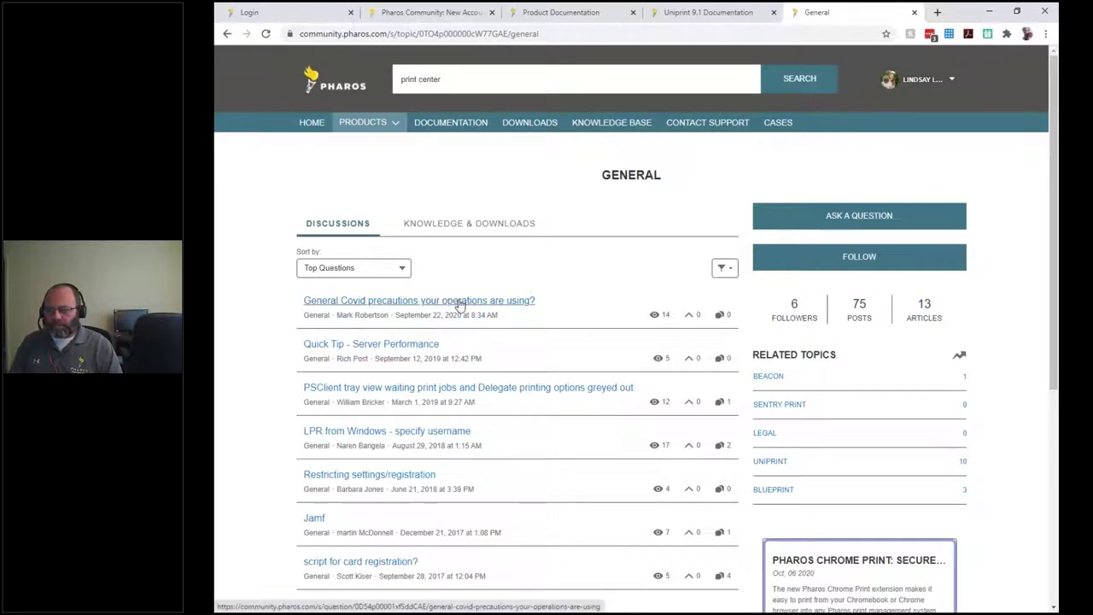
left_click(459, 301)
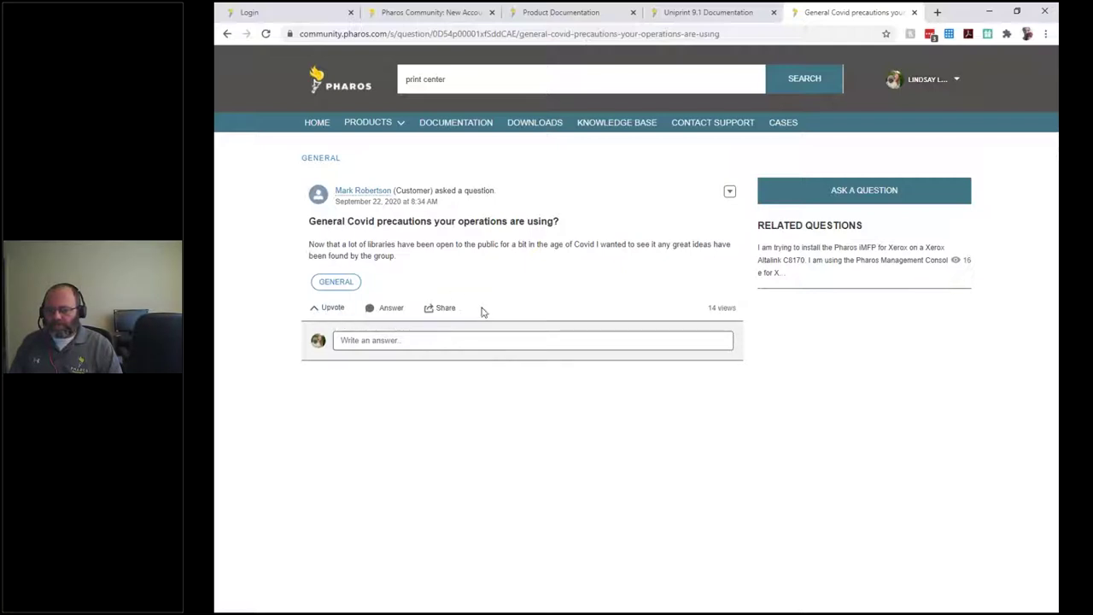
left_click(730, 193)
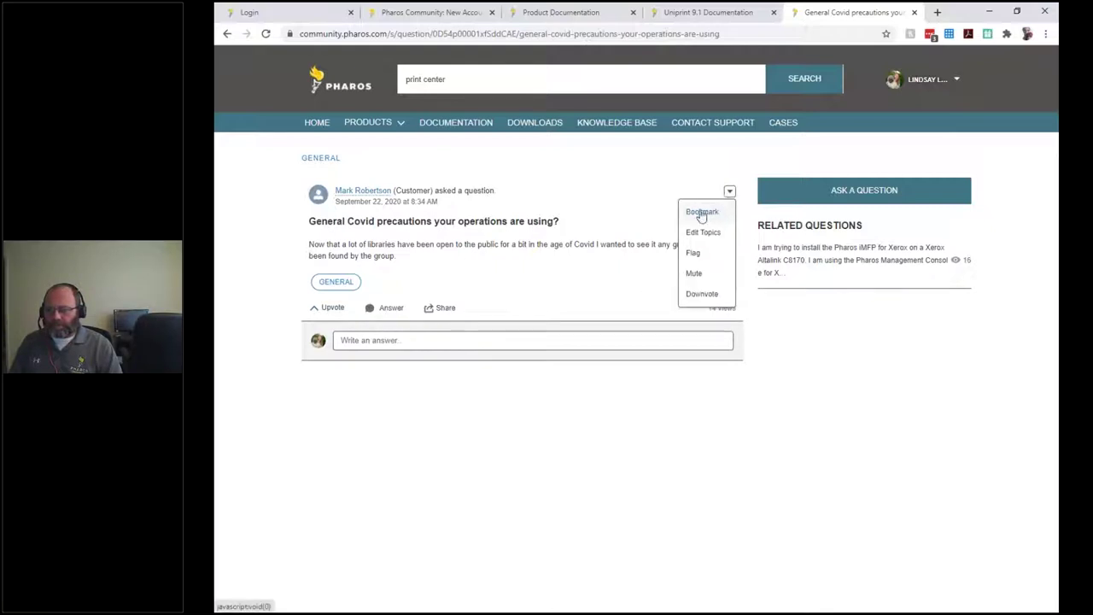
left_click(701, 214)
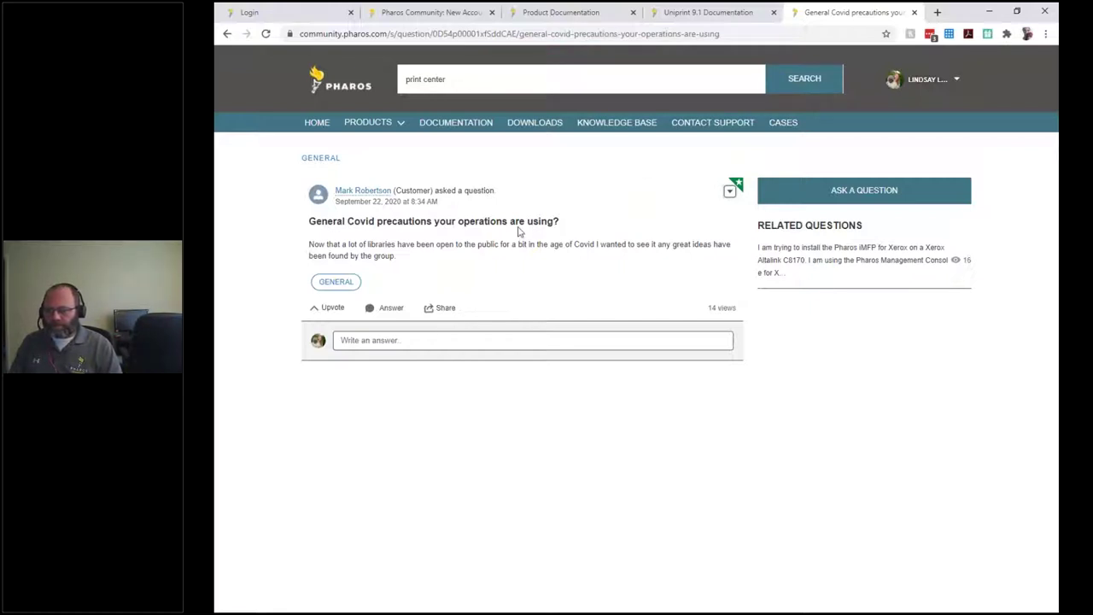
Check My Bookmarks on the profile for the Covid question, then go to My Settings.
left_click(957, 81)
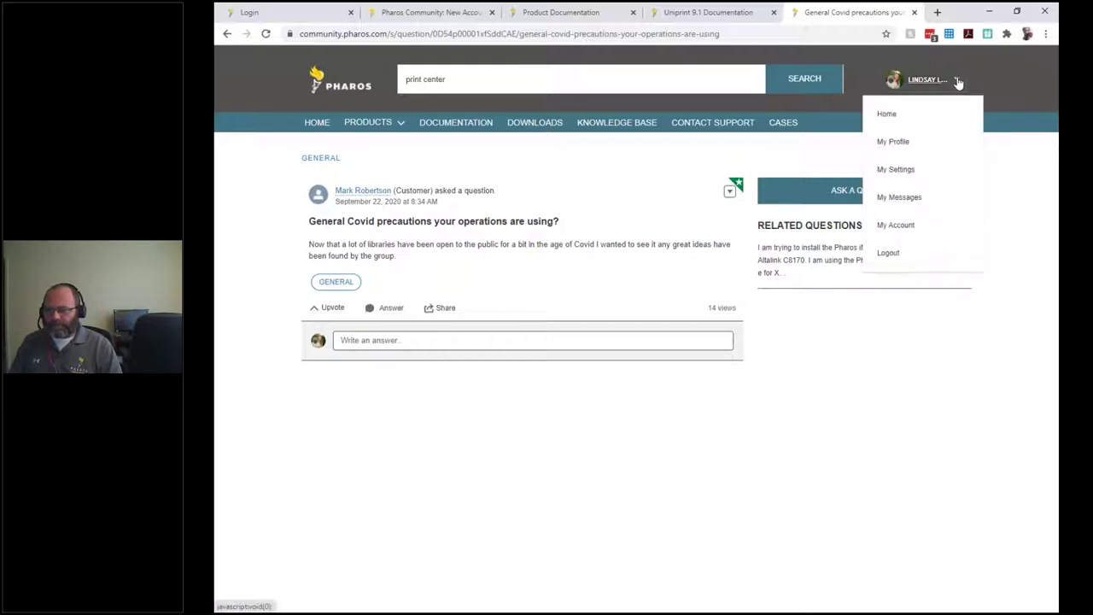
left_click(902, 143)
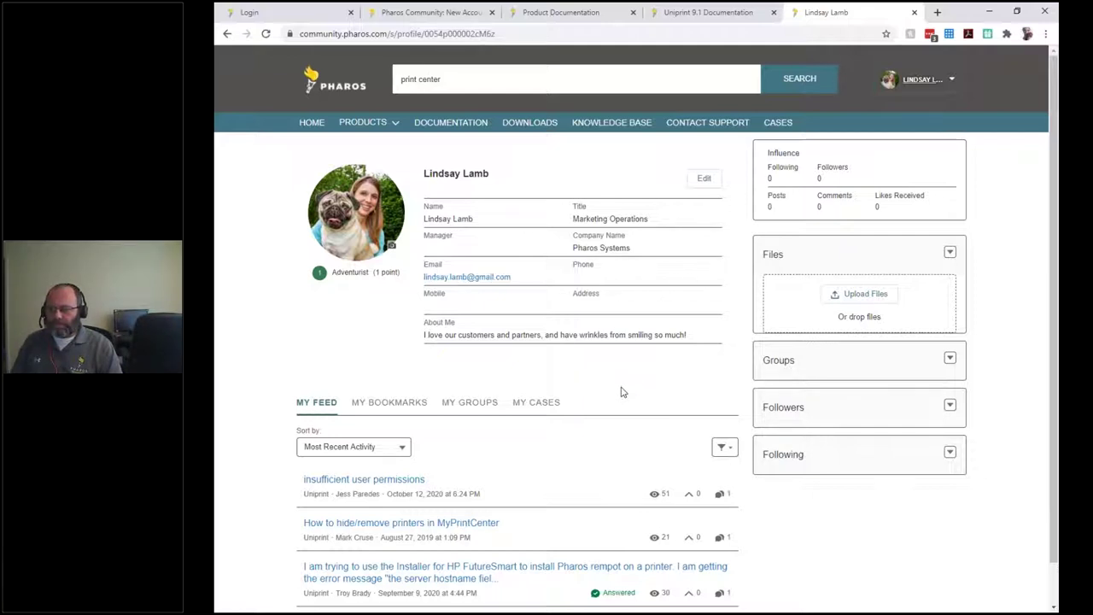
scroll(621, 392, "down", 1)
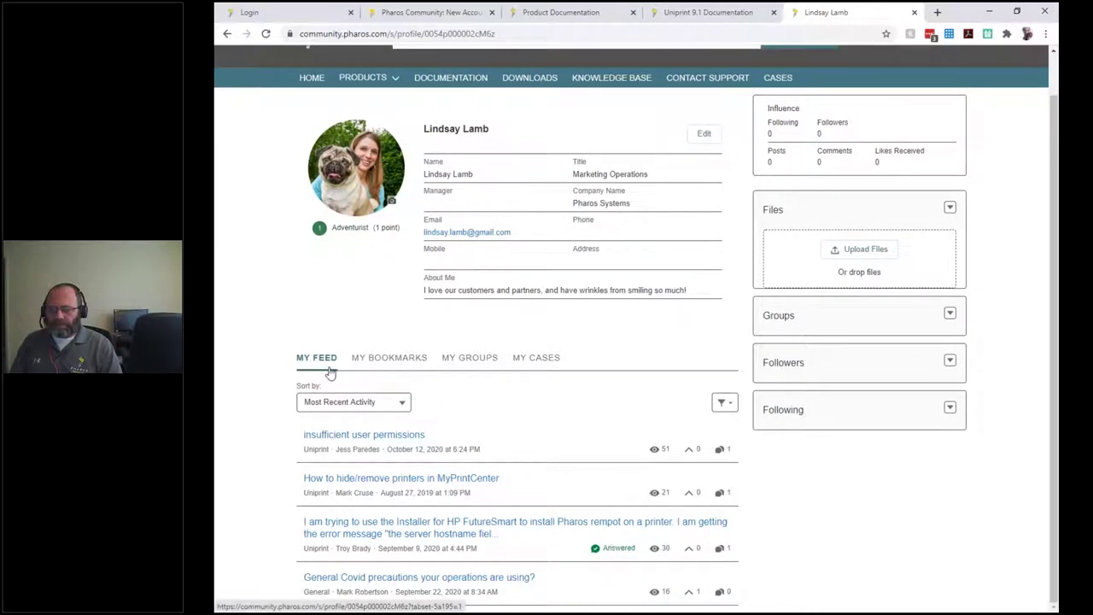
left_click(389, 357)
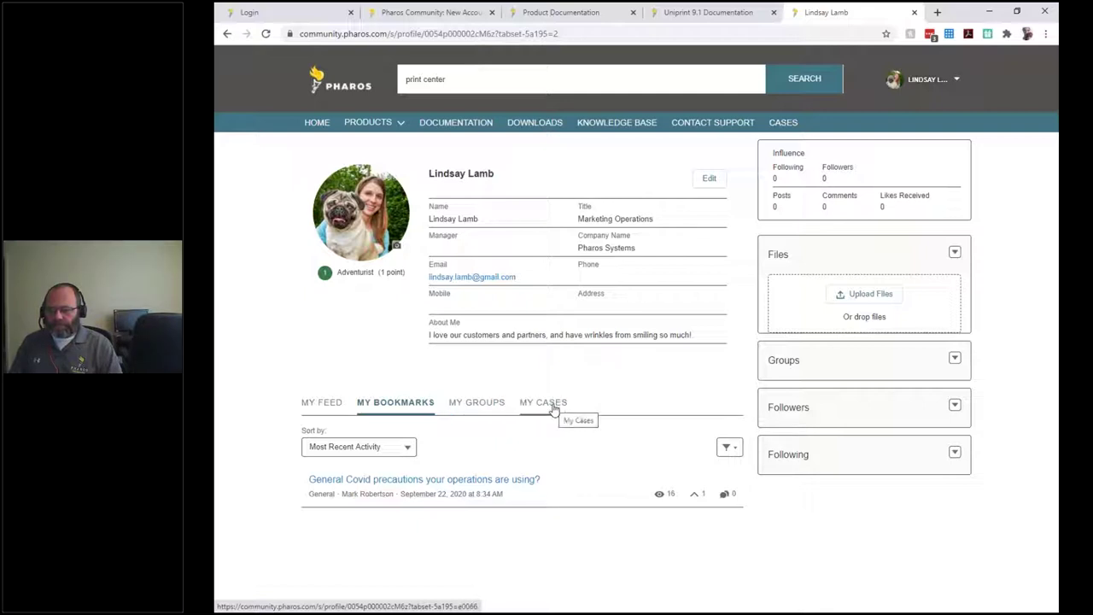
left_click(956, 82)
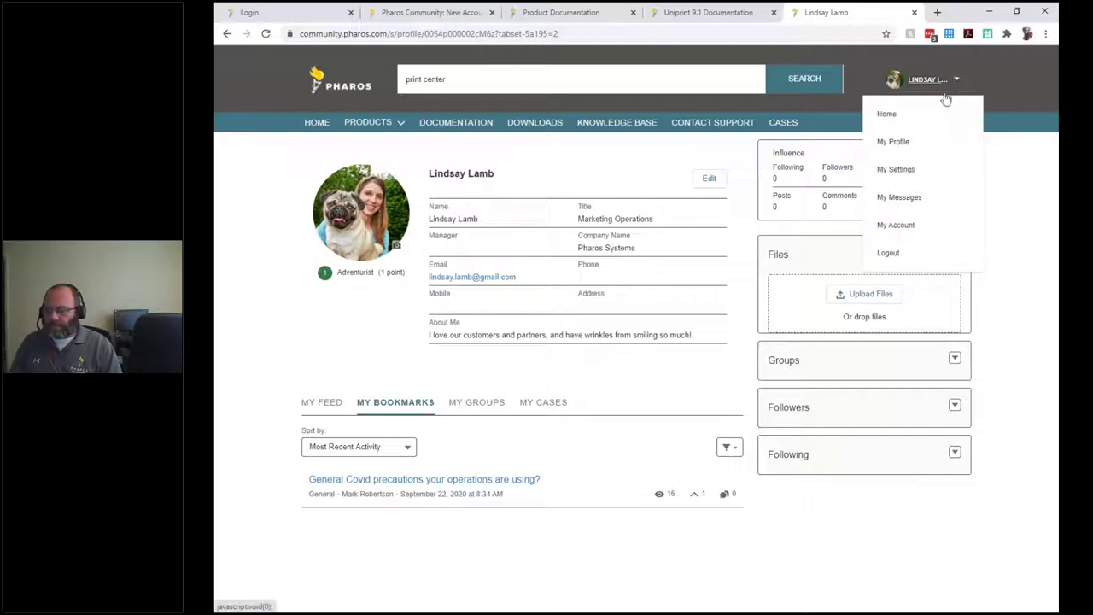
left_click(895, 170)
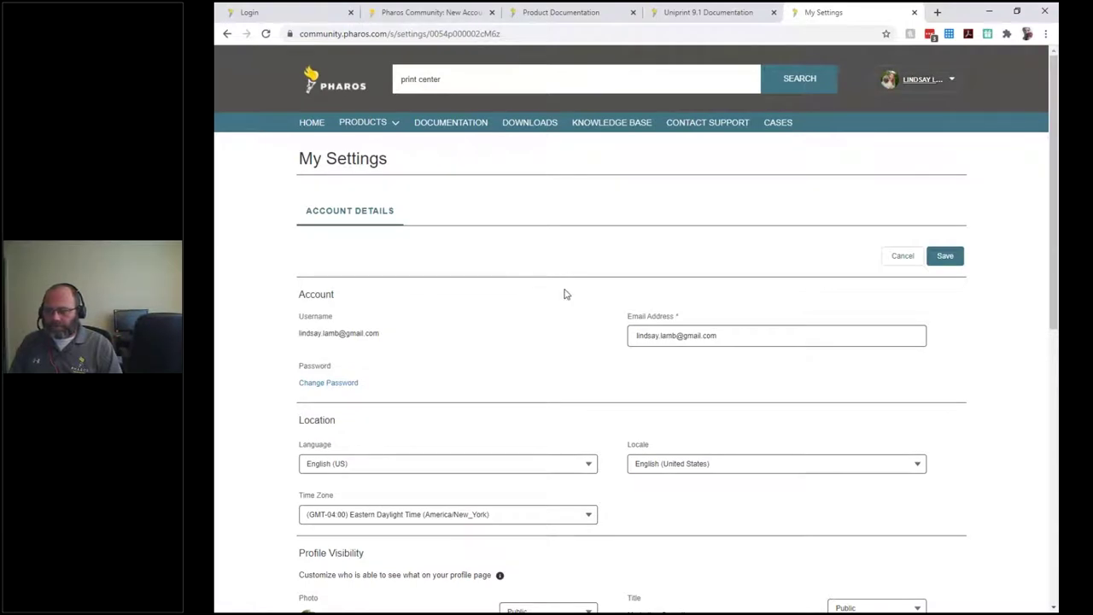
scroll(547, 312, "down", 3)
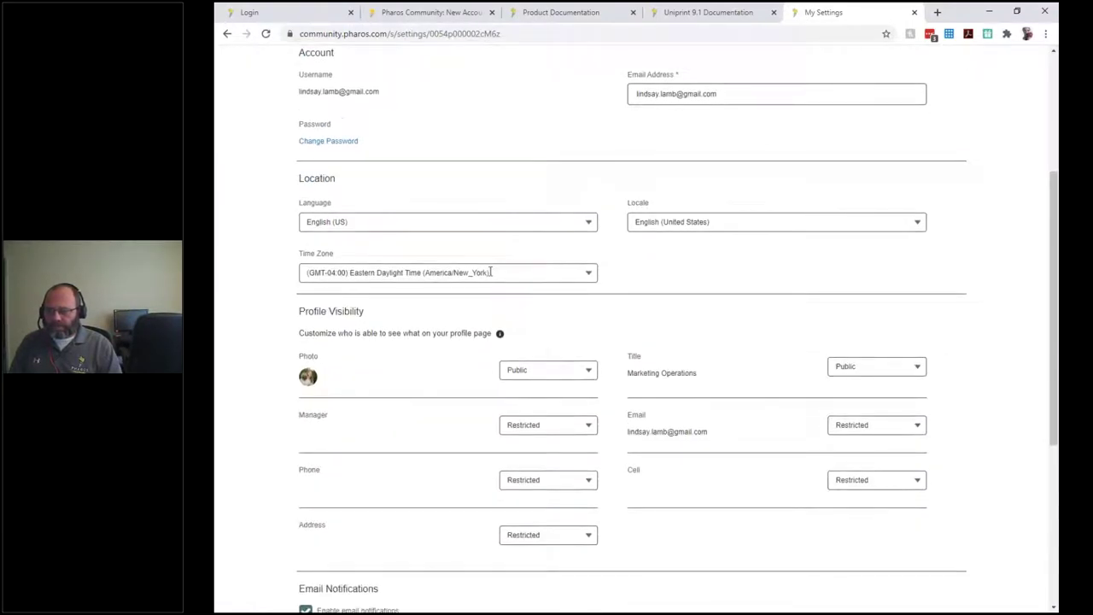
scroll(659, 287, "down", 2)
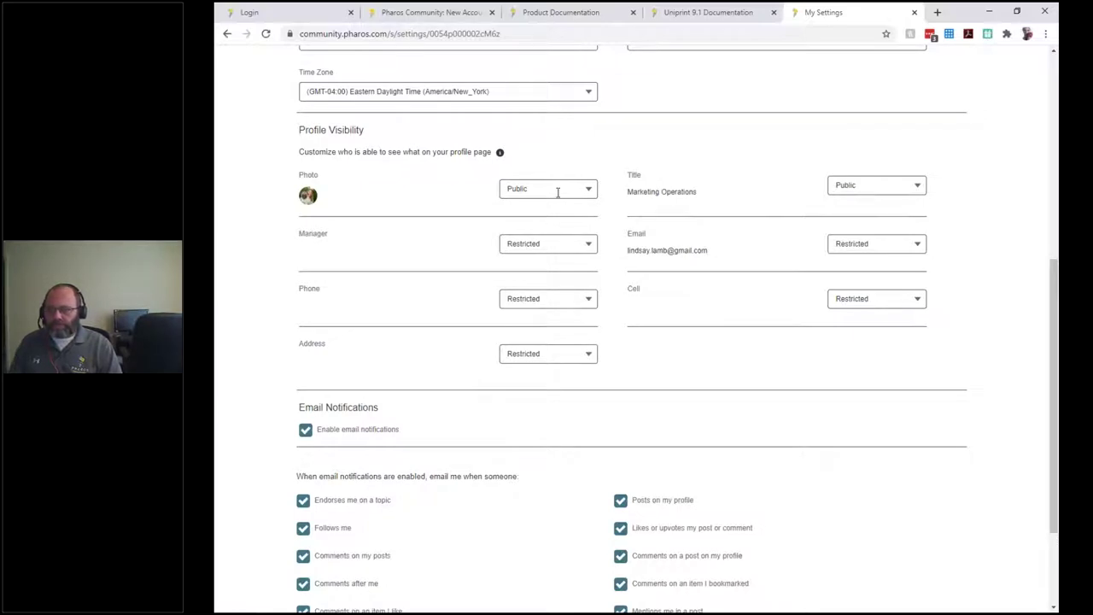
left_click(909, 185)
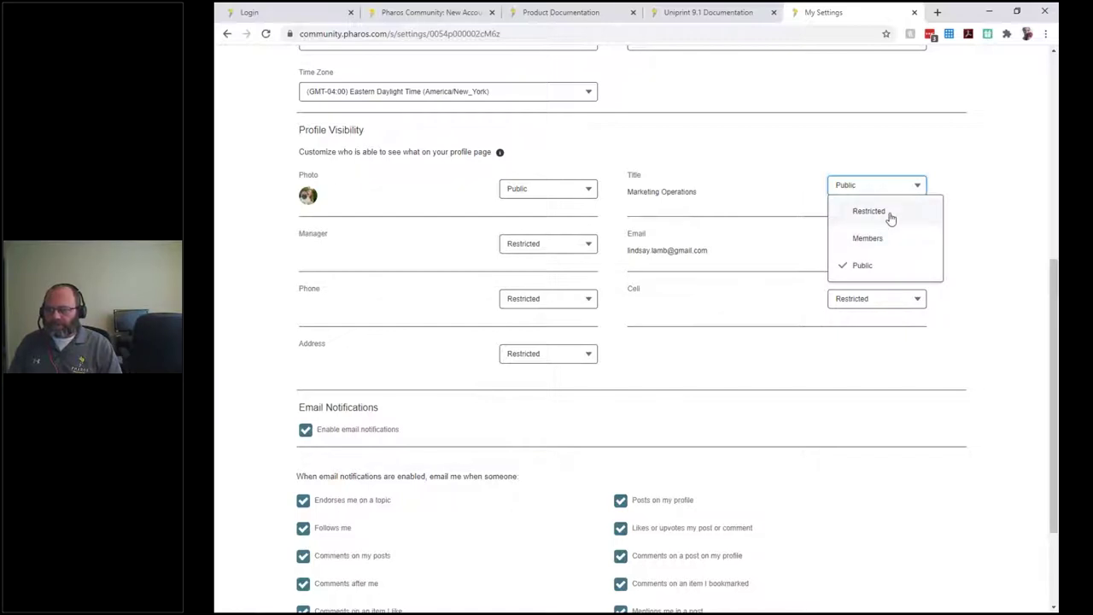
left_click(1004, 206)
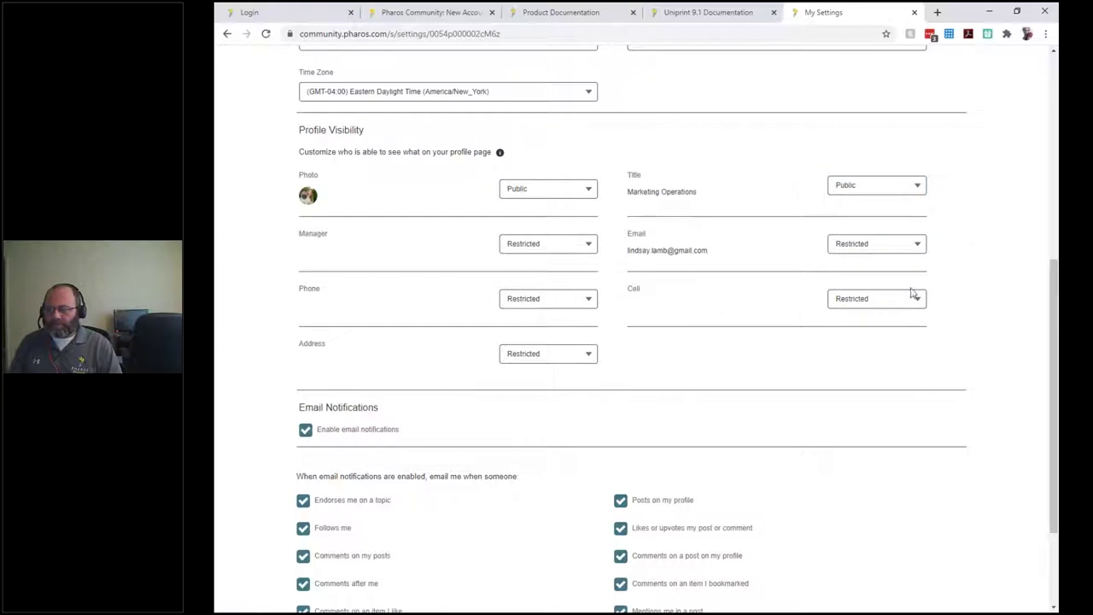
scroll(864, 362, "down", 3)
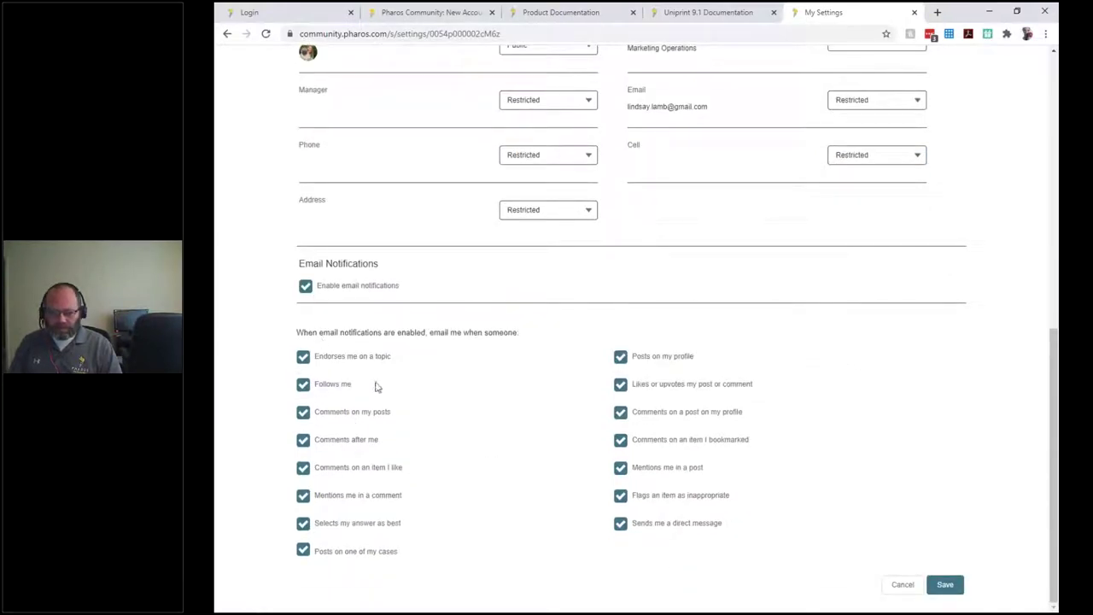
left_click(305, 288)
left_click(305, 288)
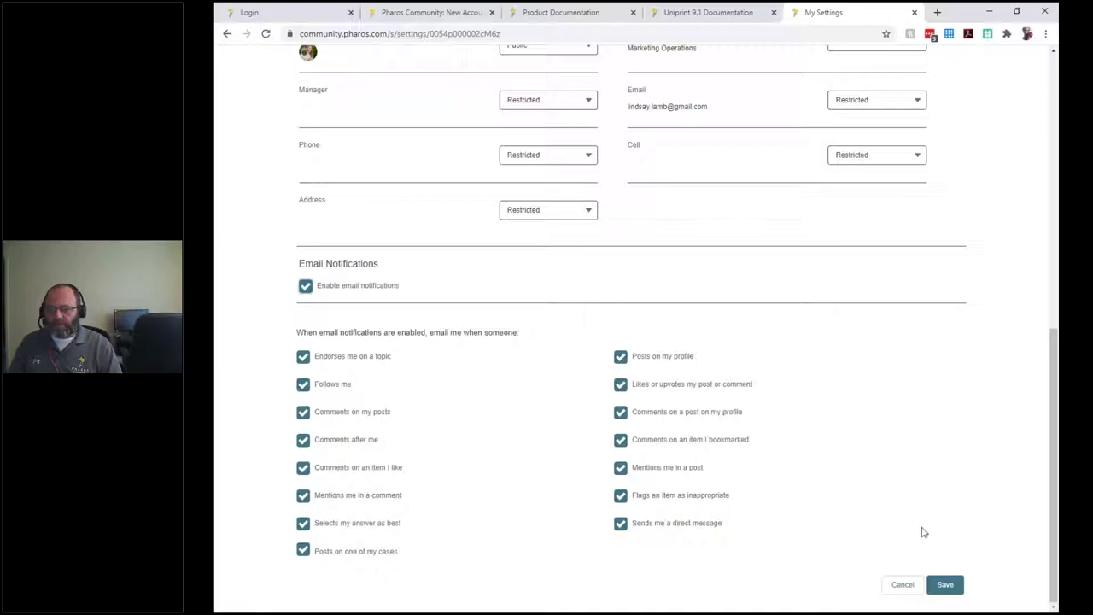
left_click(899, 586)
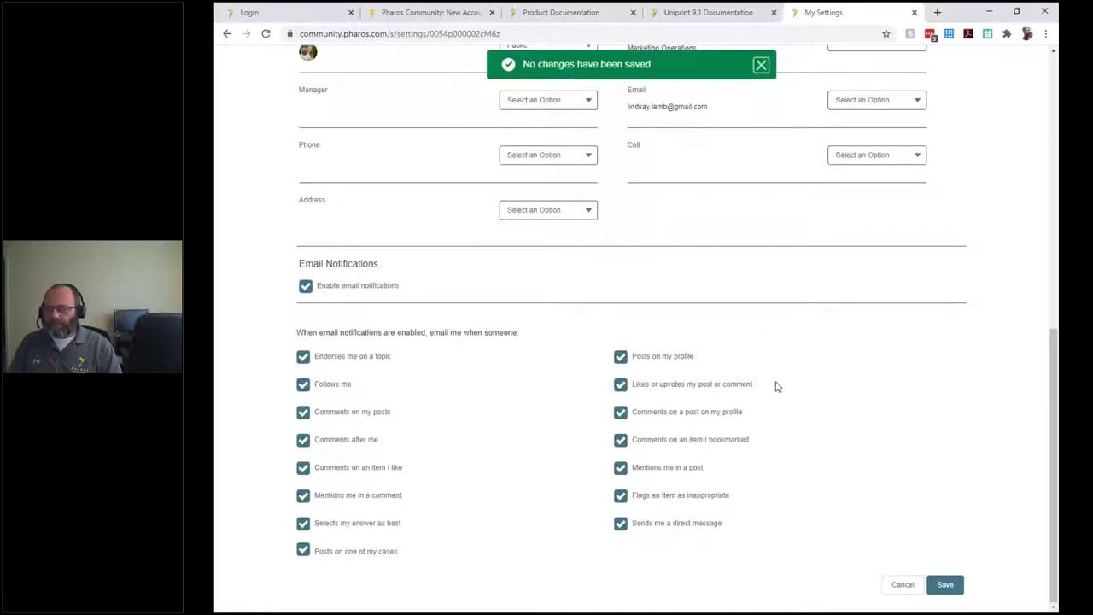
scroll(781, 387, "up", 10)
scroll(785, 389, "down", 10)
scroll(716, 358, "up", 10)
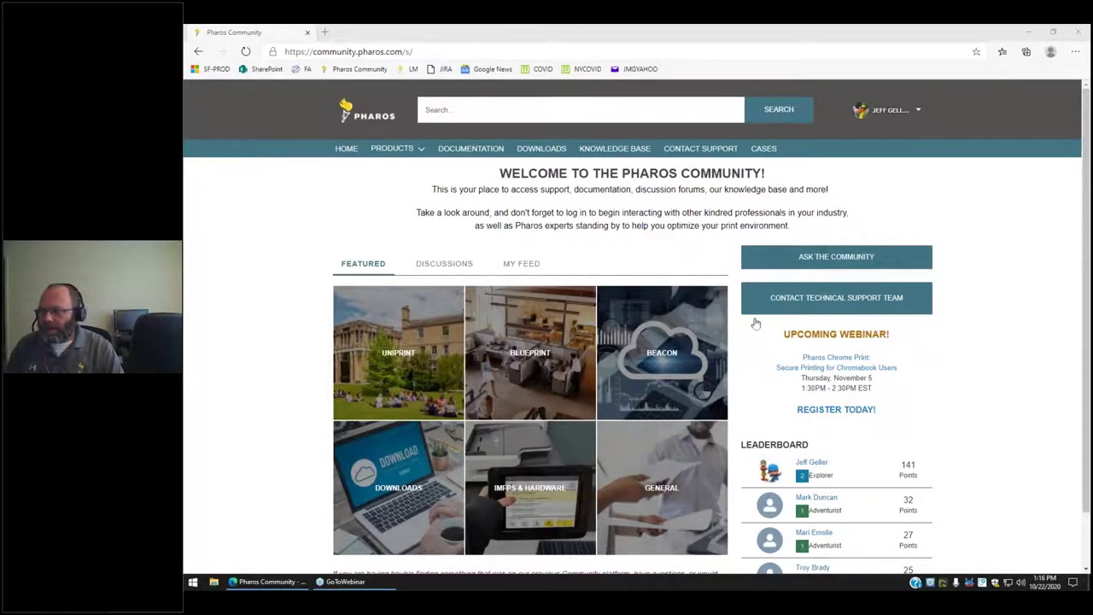
In the Edge window, go from the community home page to Contact Customer Support.
left_click(547, 224)
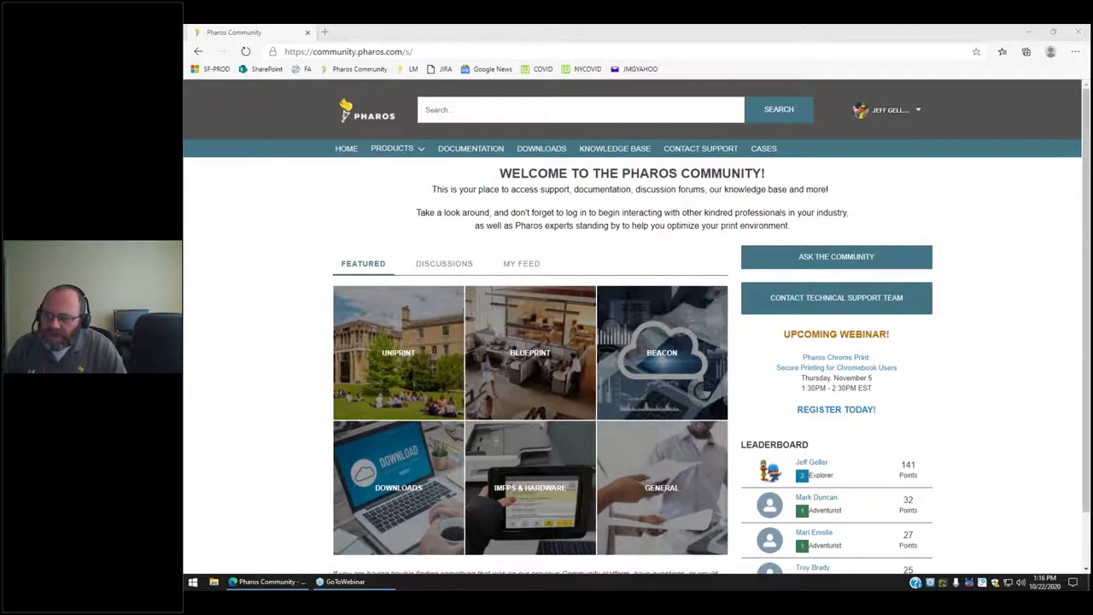
left_click(348, 150)
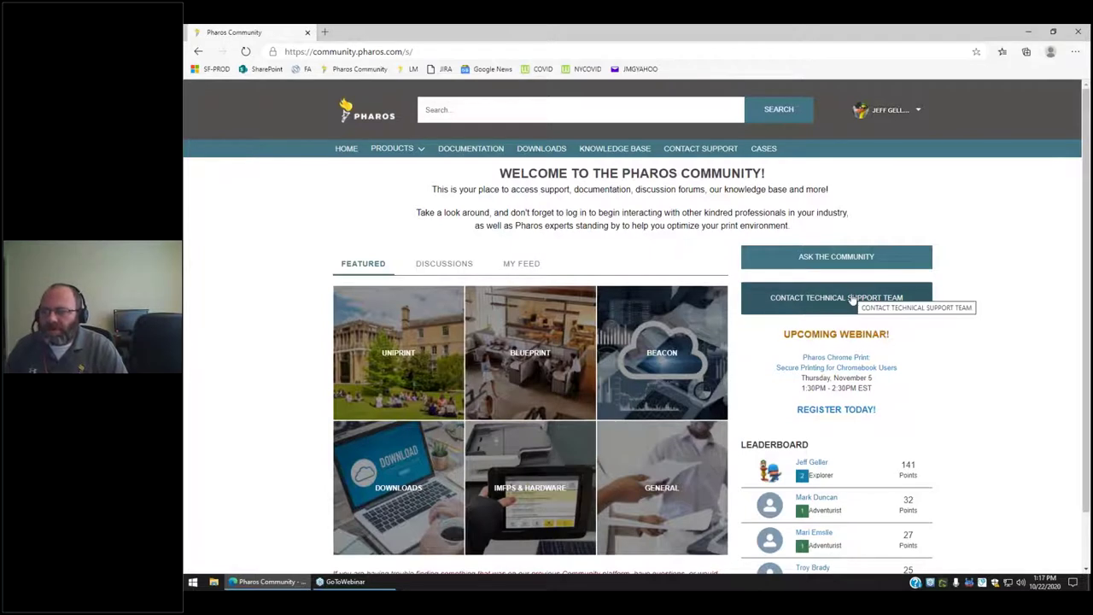
left_click(698, 161)
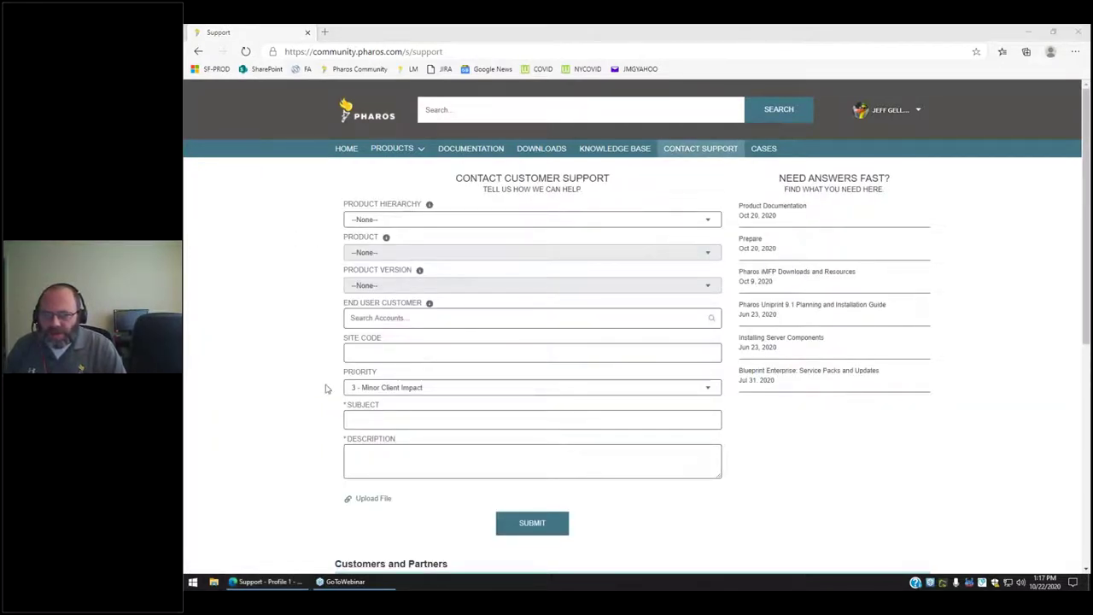
Review the support hours, phone contacts and Service Level Response Expectations below the case form.
scroll(483, 428, "down", 1)
scroll(483, 427, "down", 1)
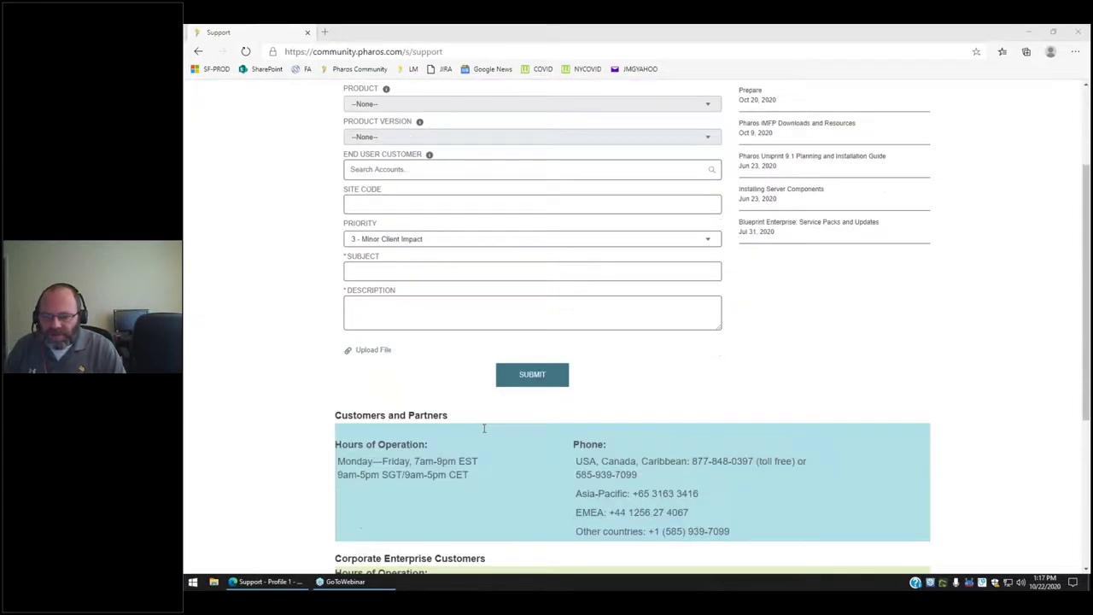
scroll(512, 423, "down", 1)
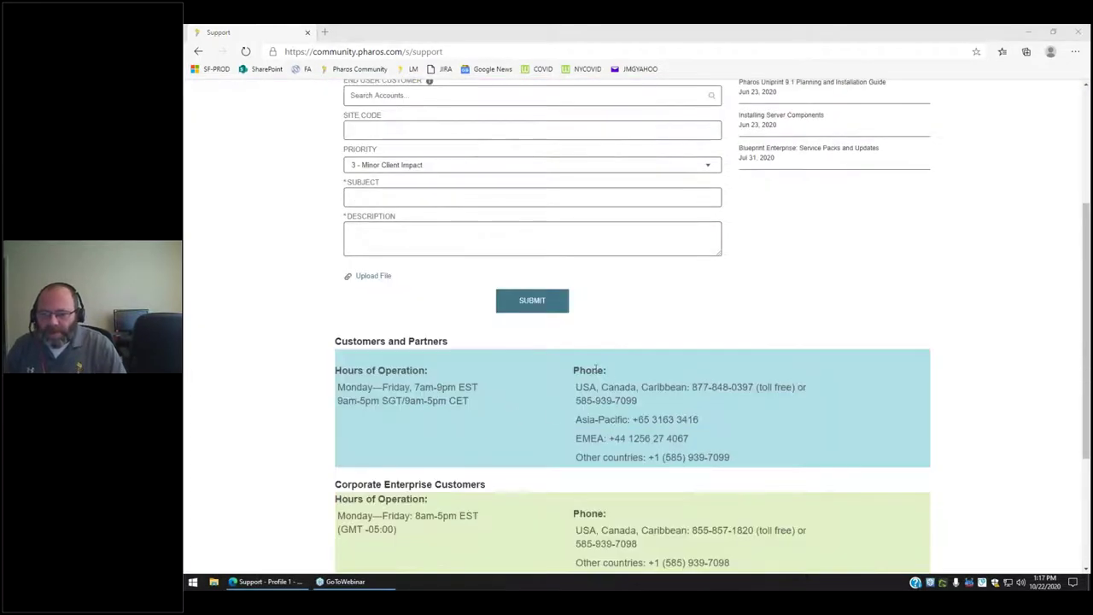
scroll(581, 361, "down", 2)
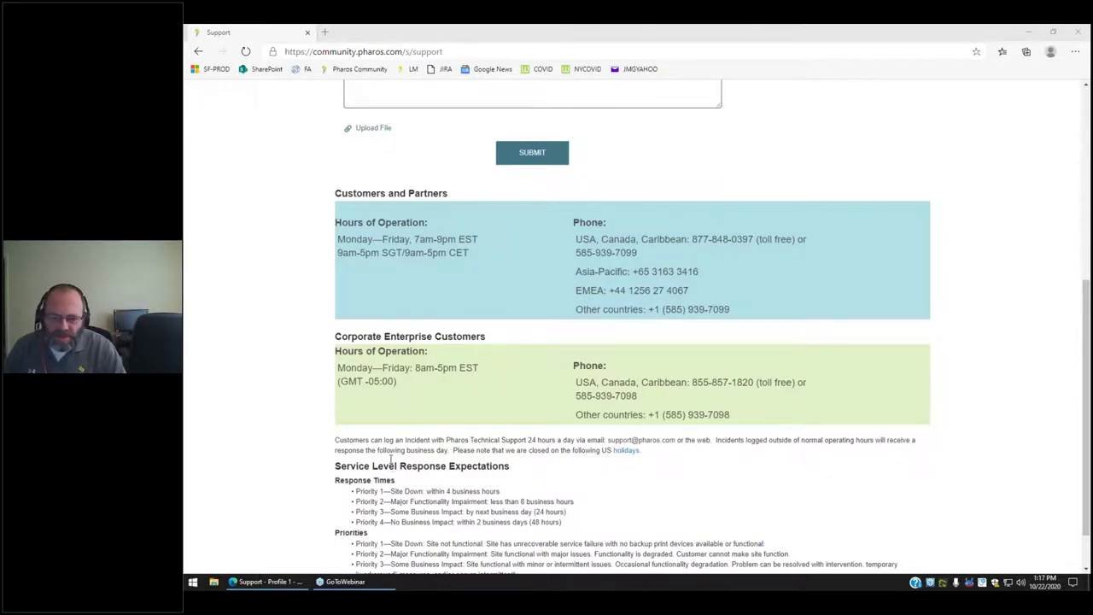
left_click_drag(338, 222, 694, 311)
left_click(694, 311)
scroll(480, 435, "down", 1)
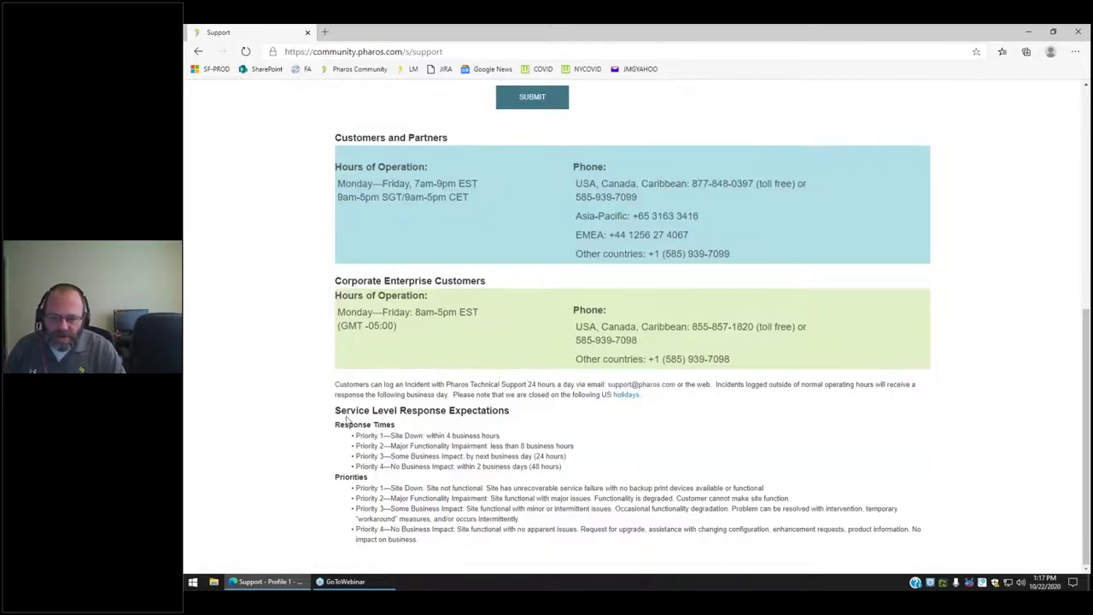
scroll(465, 435, "up", 5)
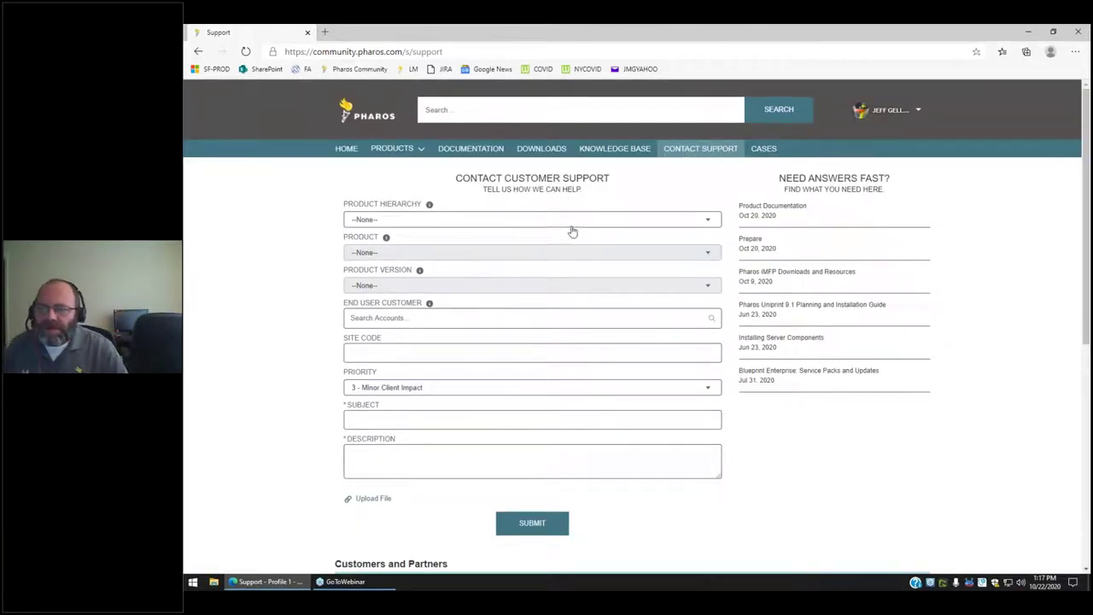
Set the case's Product Hierarchy to Uniprint Suite.
left_click(453, 220)
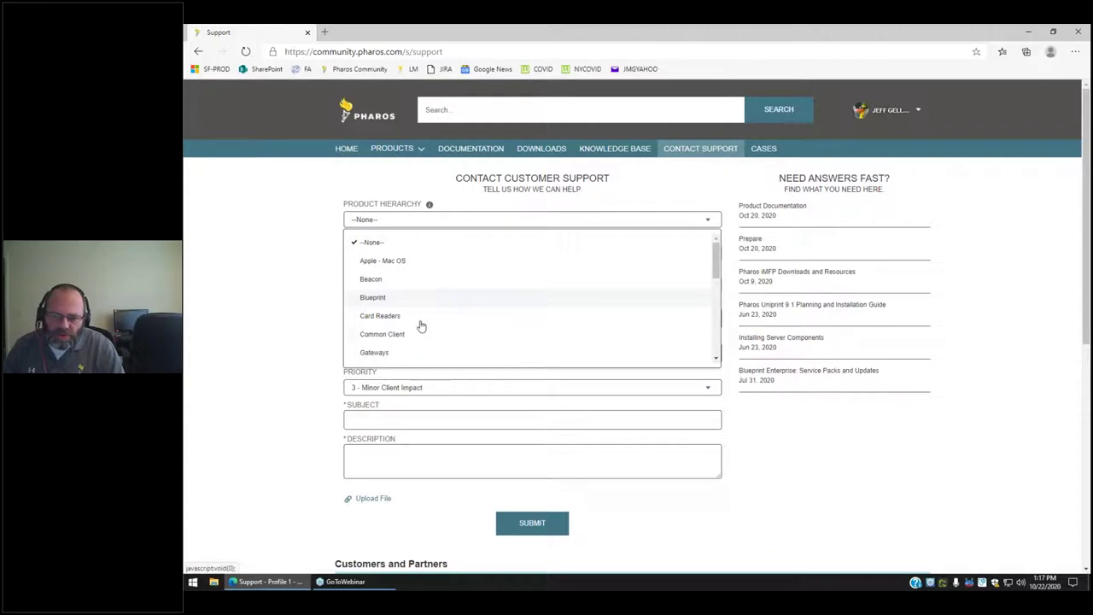
scroll(480, 328, "down", 2)
scroll(480, 328, "down", 2)
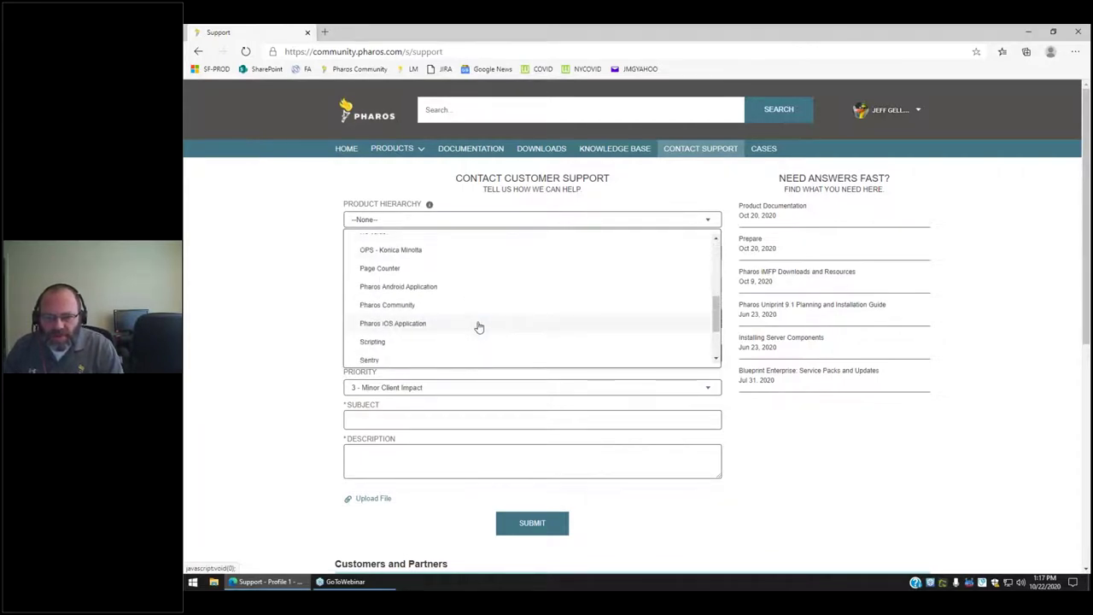
scroll(410, 351, "down", 1)
scroll(405, 351, "up", 1)
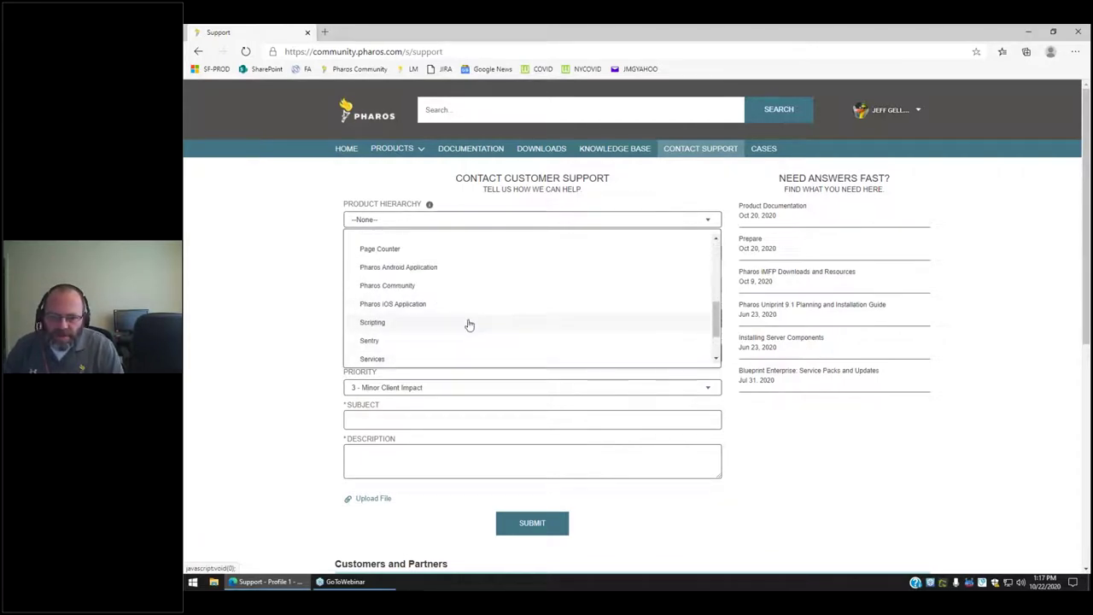
scroll(468, 324, "up", 1)
scroll(468, 323, "up", 3)
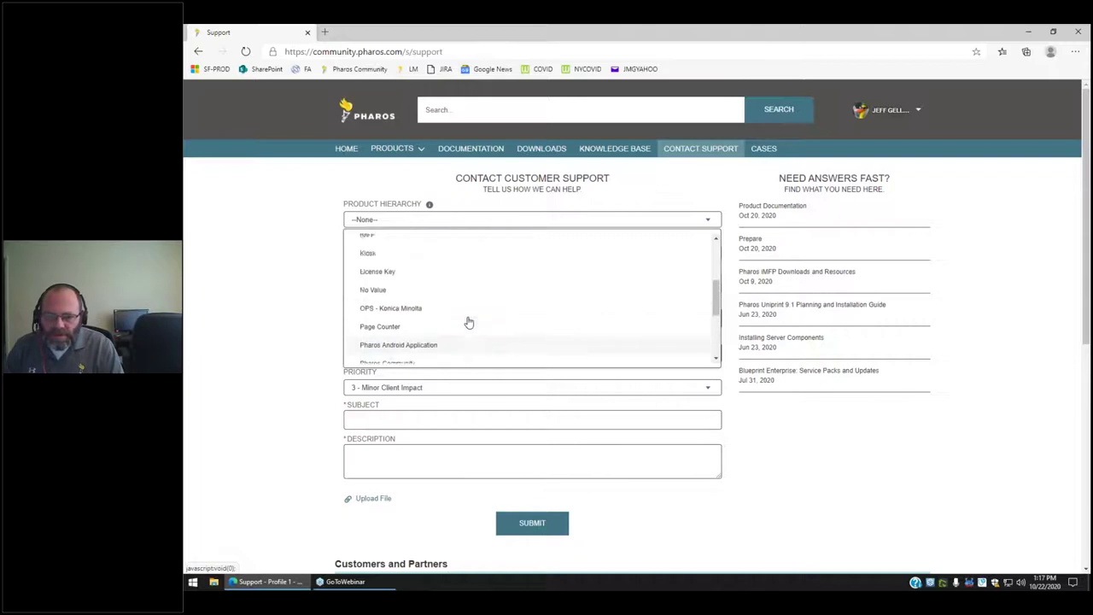
scroll(464, 318, "down", 3)
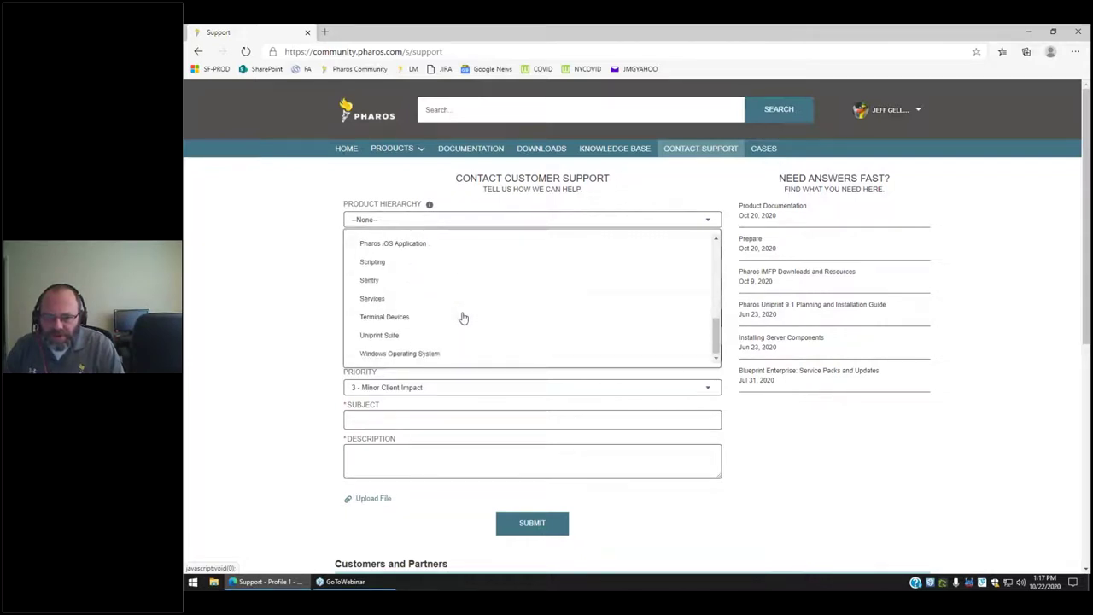
left_click(383, 336)
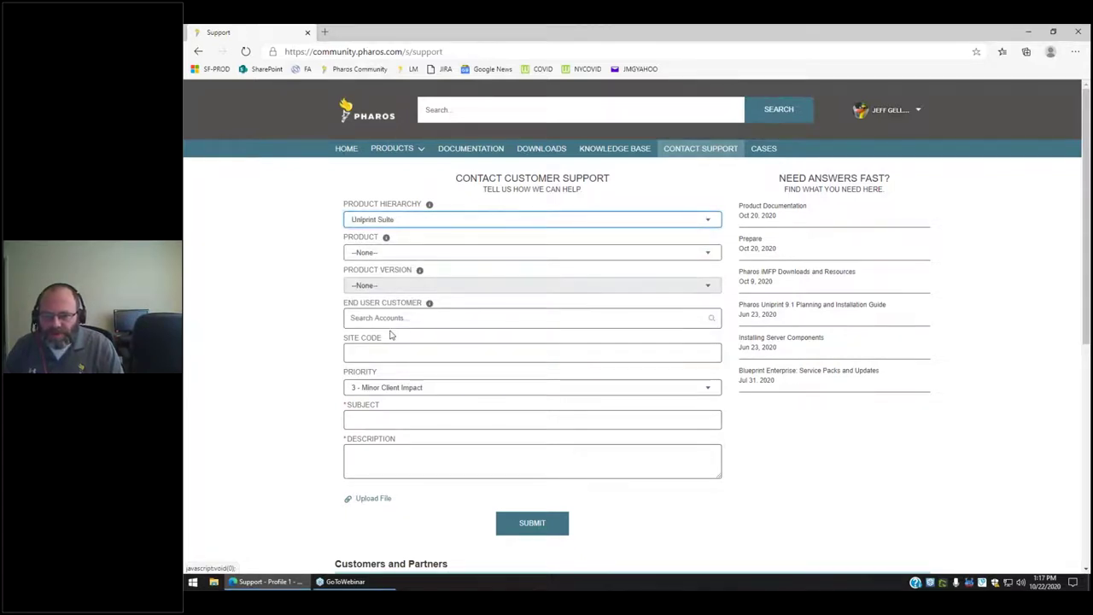
Set the case's Product to Install Packages.
left_click(466, 252)
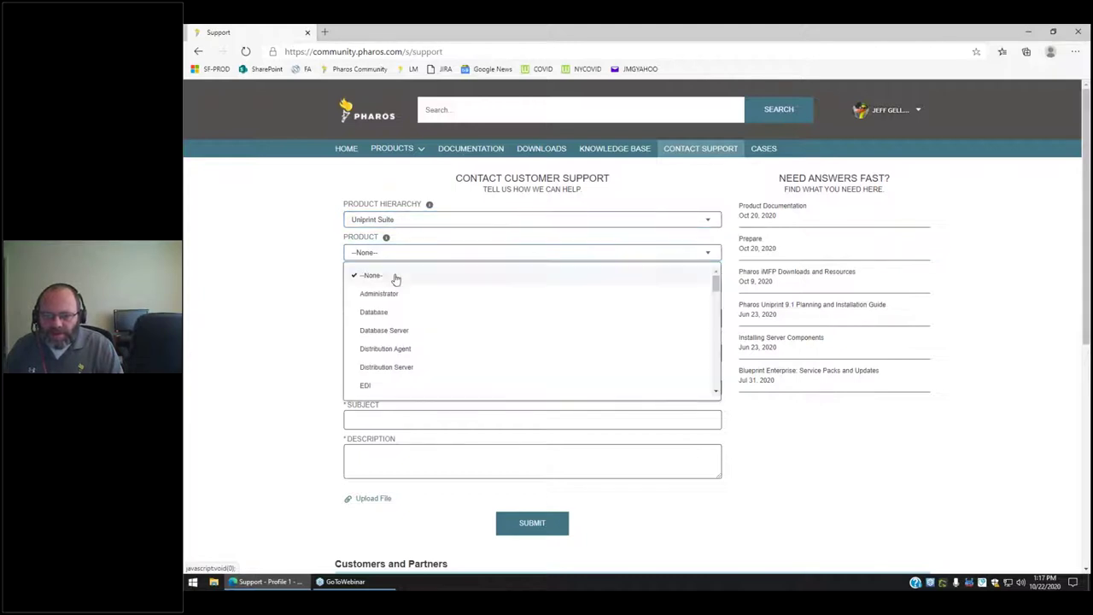
scroll(425, 329, "down", 1)
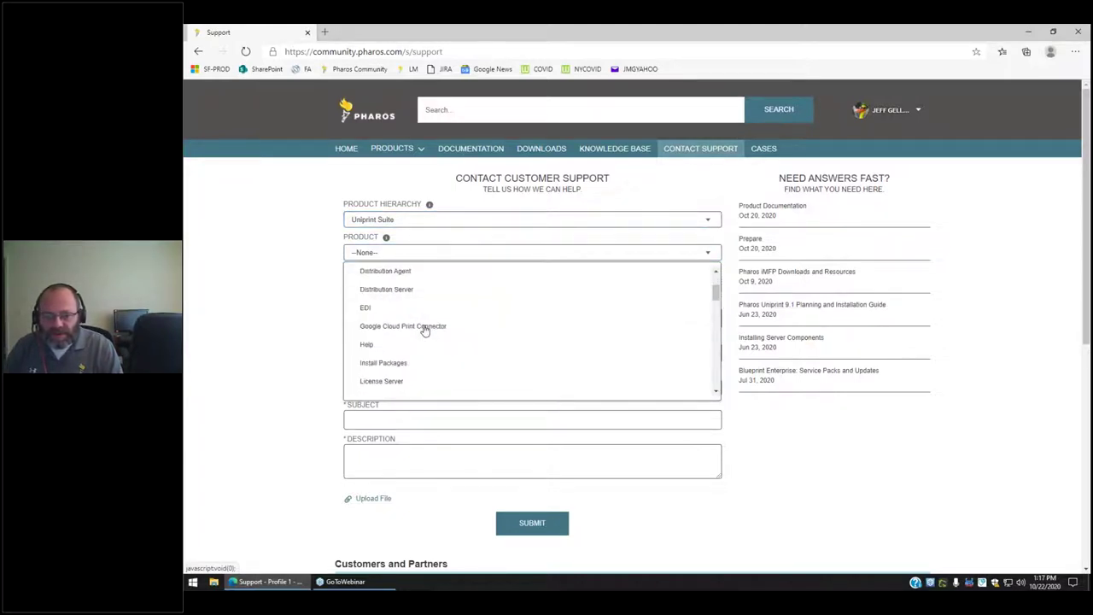
scroll(431, 345, "down", 1)
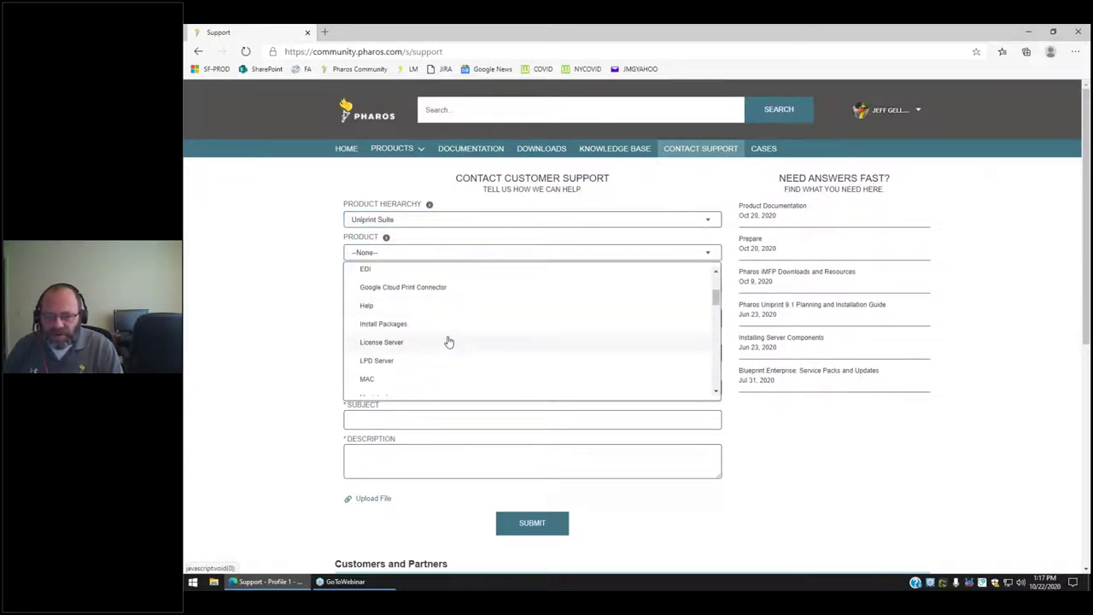
left_click(402, 323)
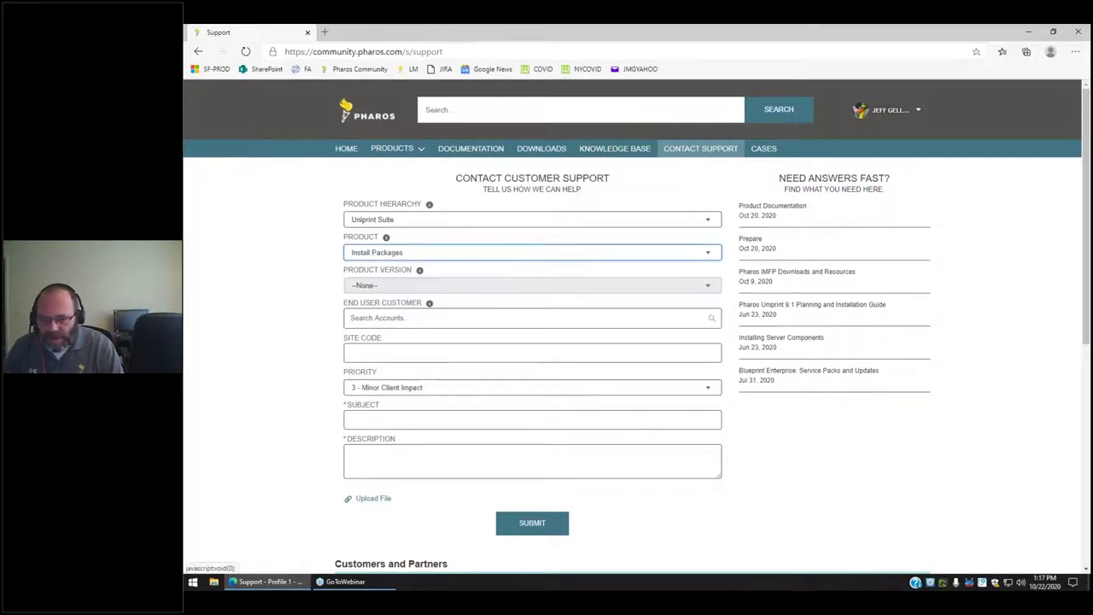
left_click(435, 289)
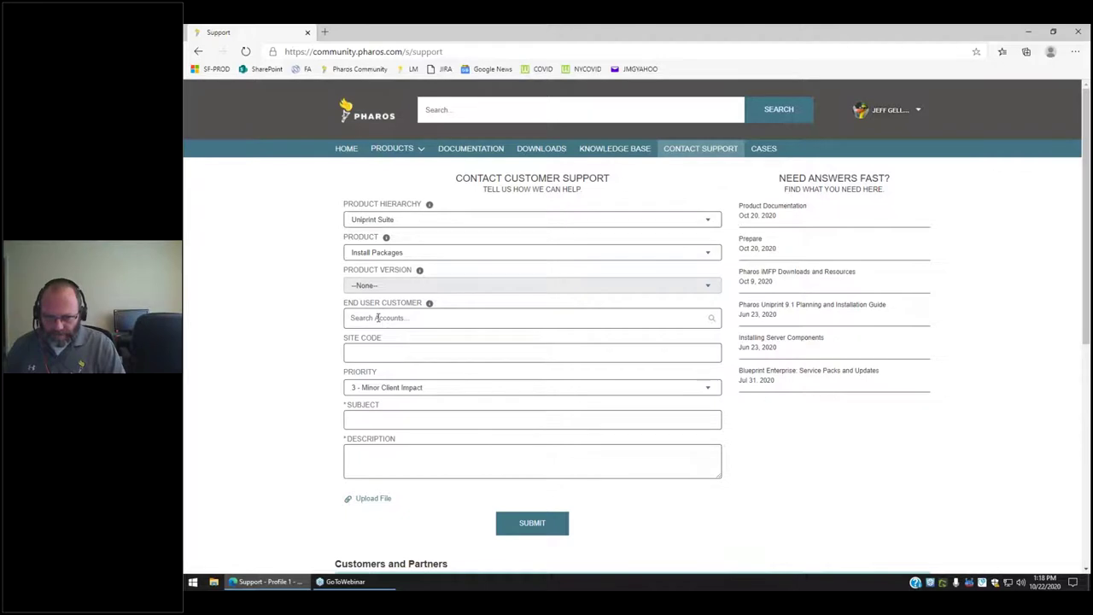
Search for and select Betlow University as the End User Customer.
left_click(377, 318)
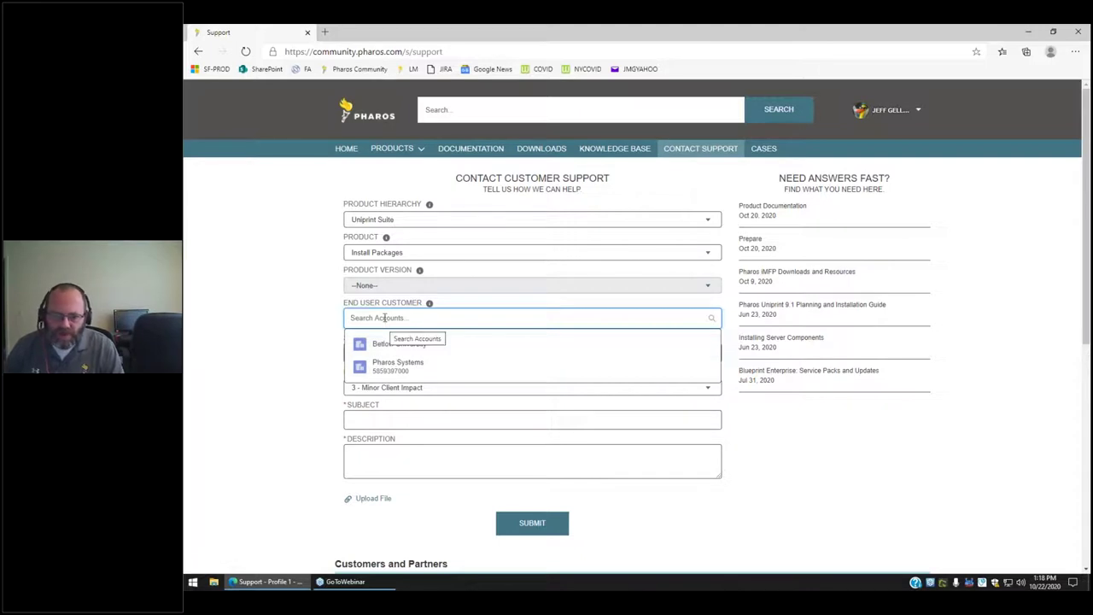
type("bet")
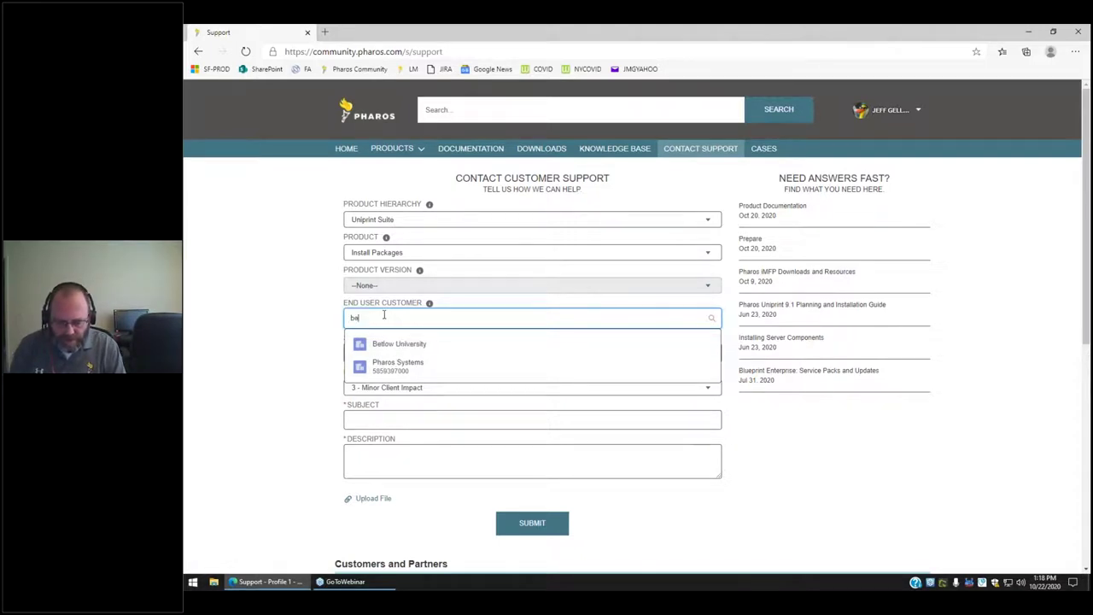
key("BackSpace")
key("BackSpace")
type("univ")
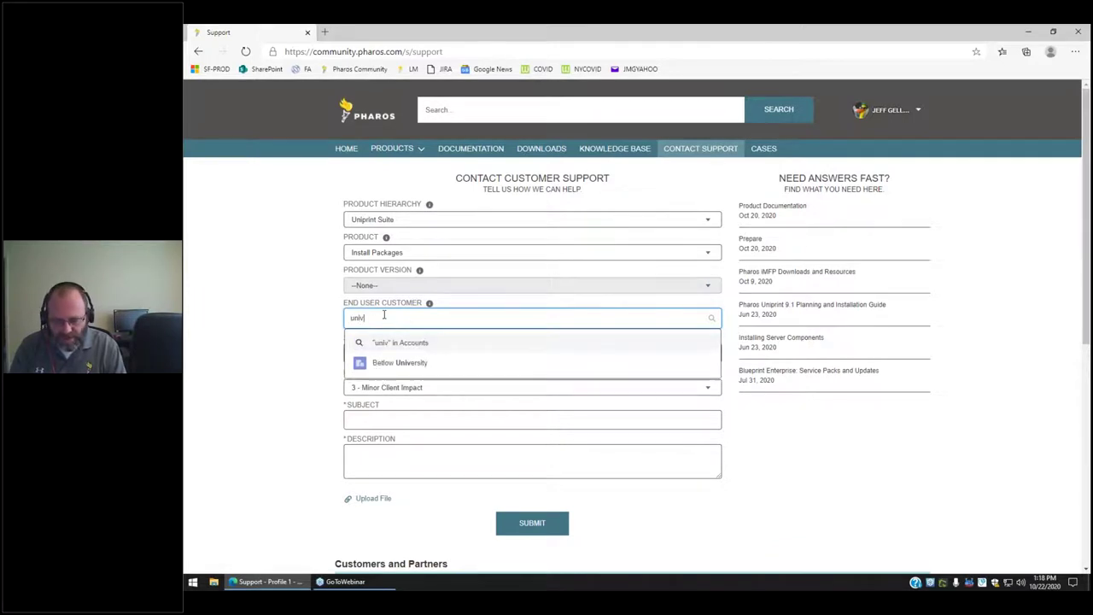
key("BackSpace")
key("BackSpace")
key("BackSpace")
key("BackSpace")
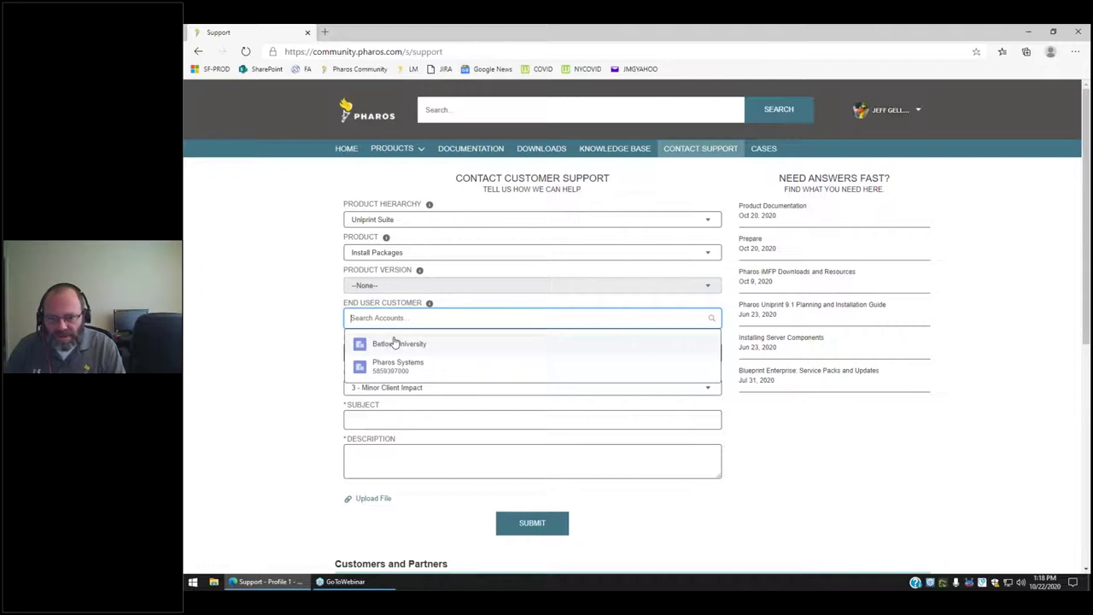
left_click(396, 344)
Enter PHAROS02 as the Site Code, removing the mistyped D.
left_click(389, 358)
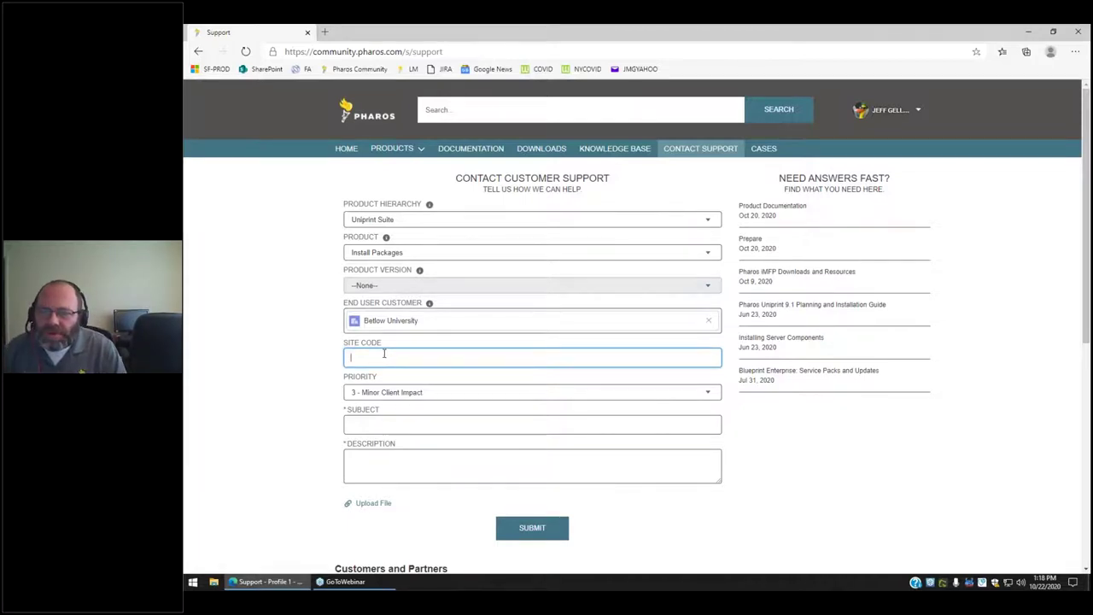
type("P")
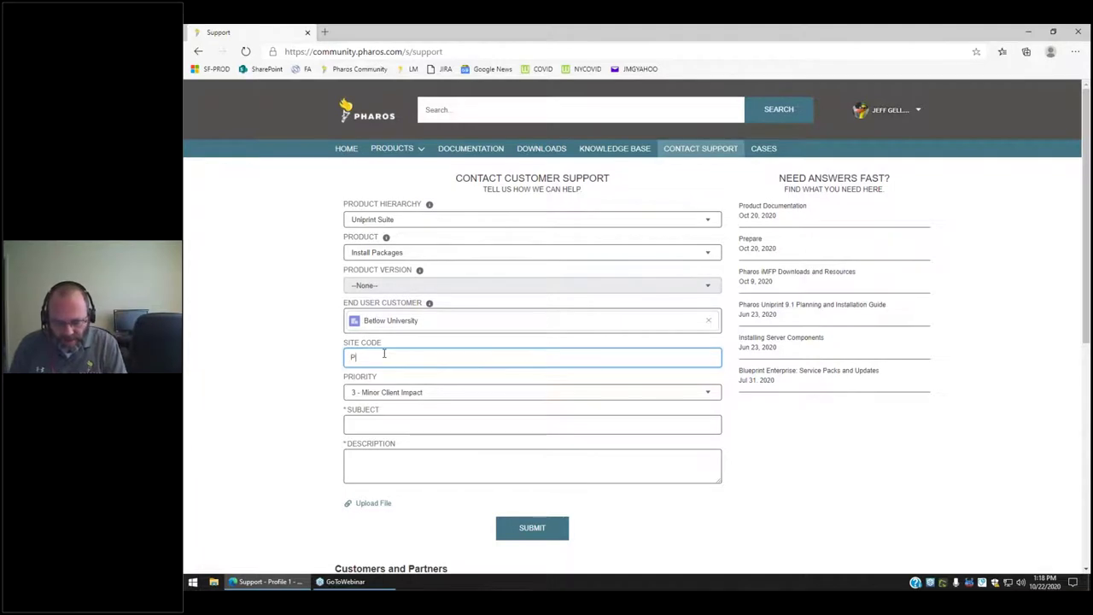
type("HAROSD02")
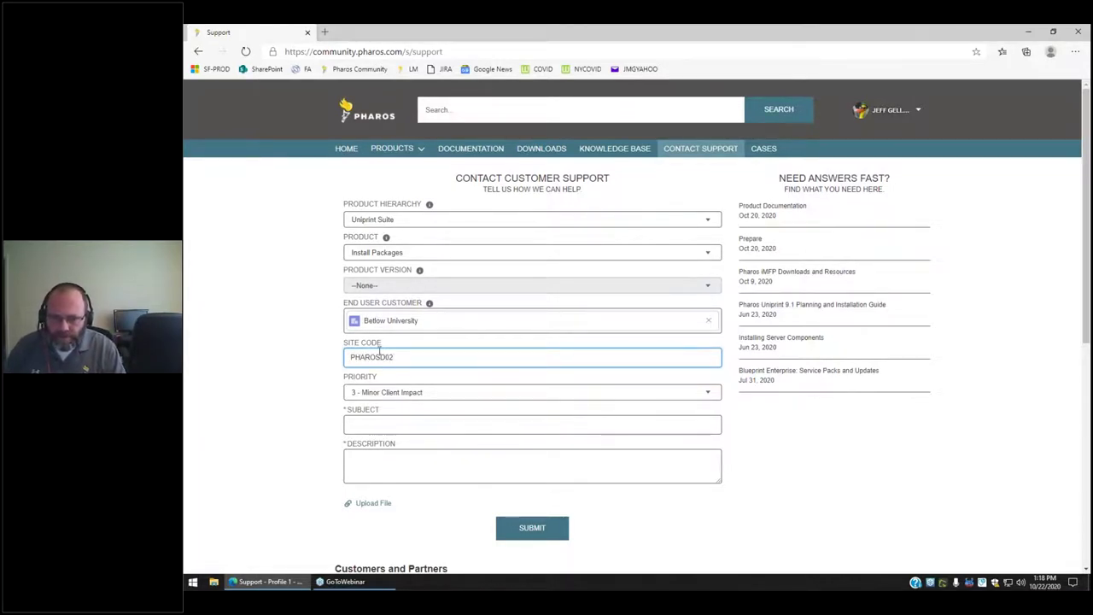
left_click(383, 357)
key("BackSpace")
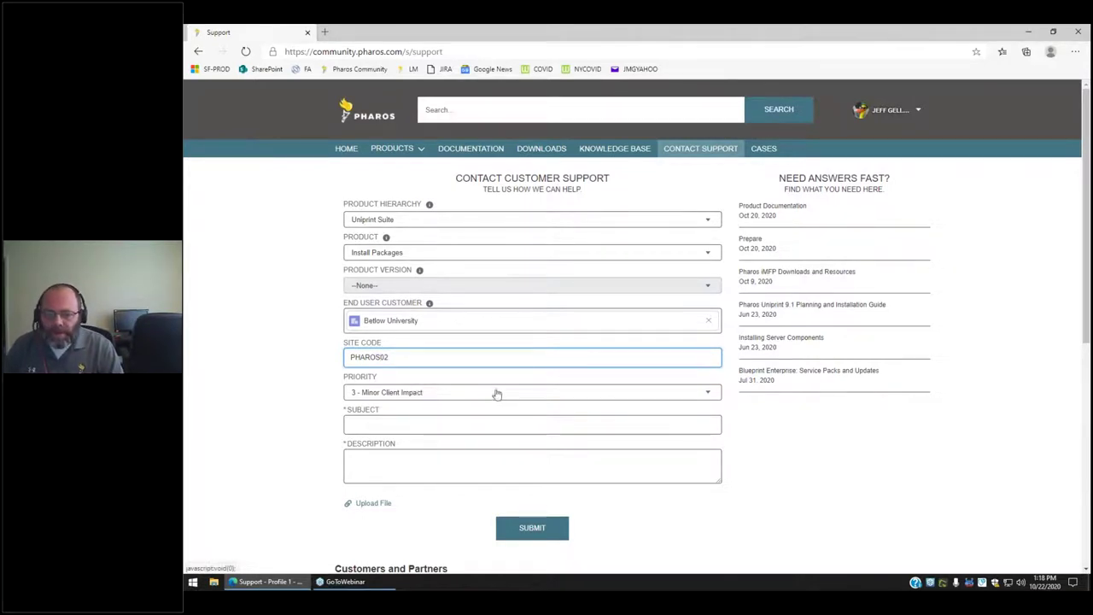
left_click(493, 393)
Try priority 4 - No Client Impact, then switch back to 3 and read the response-time expectations.
left_click(382, 487)
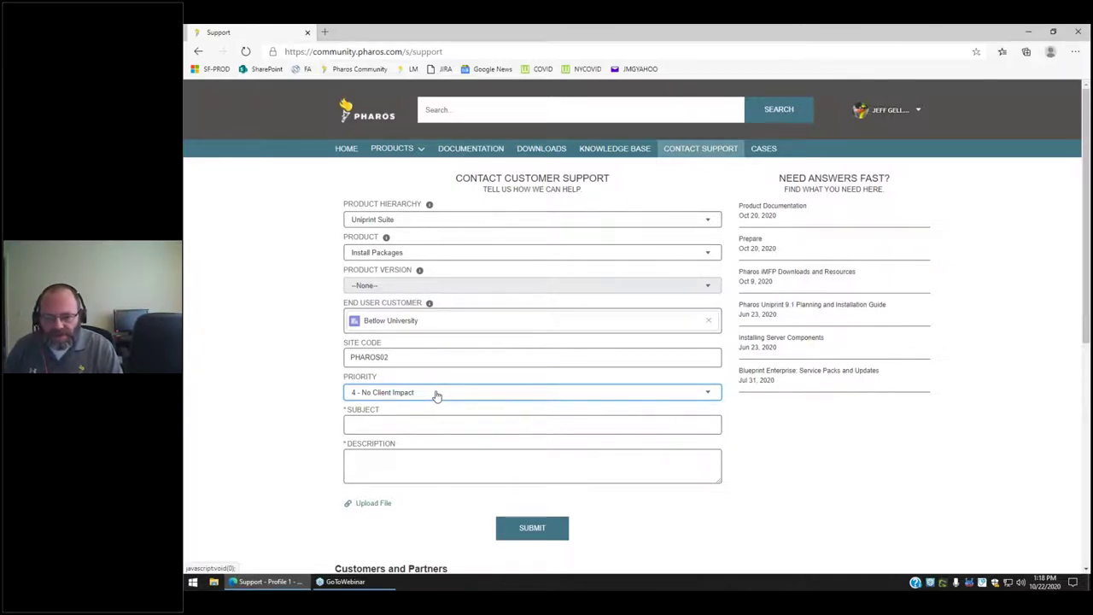
left_click(436, 395)
left_click(387, 472)
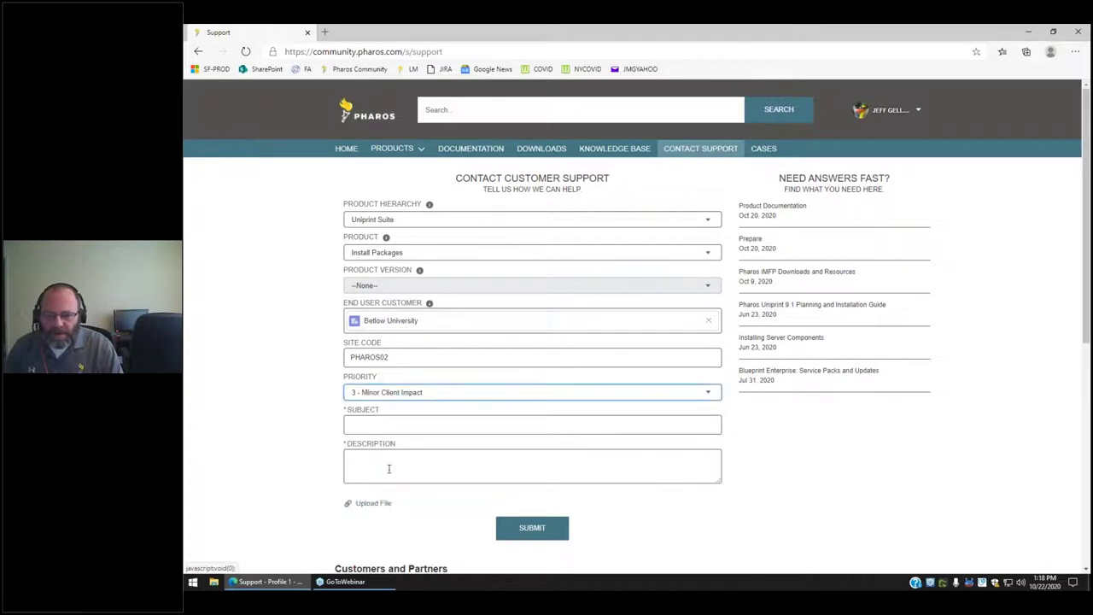
scroll(440, 401, "down", 5)
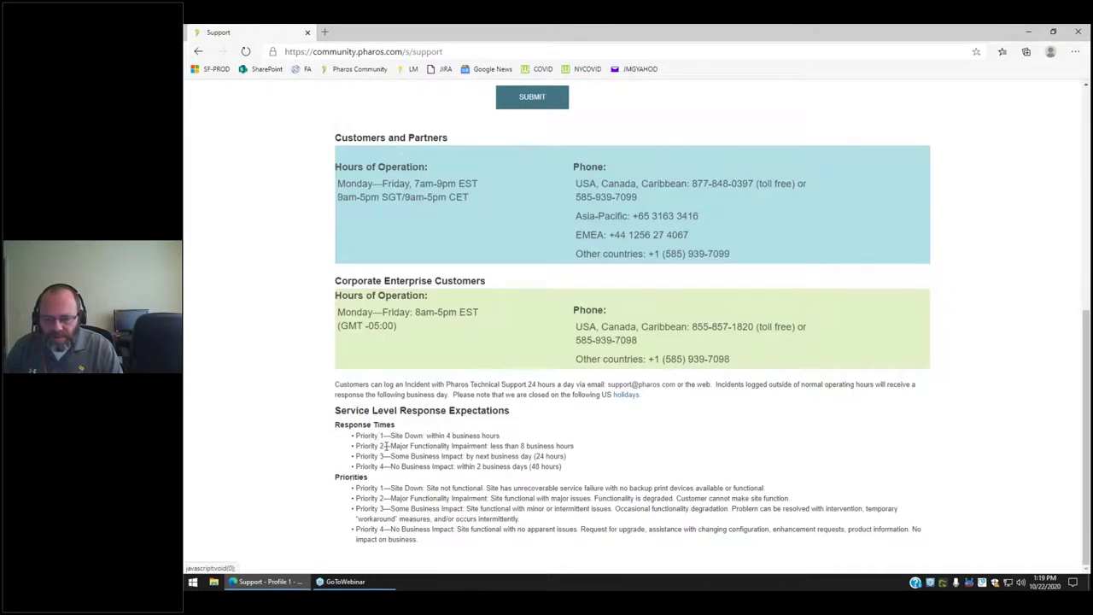
scroll(386, 456, "up", 5)
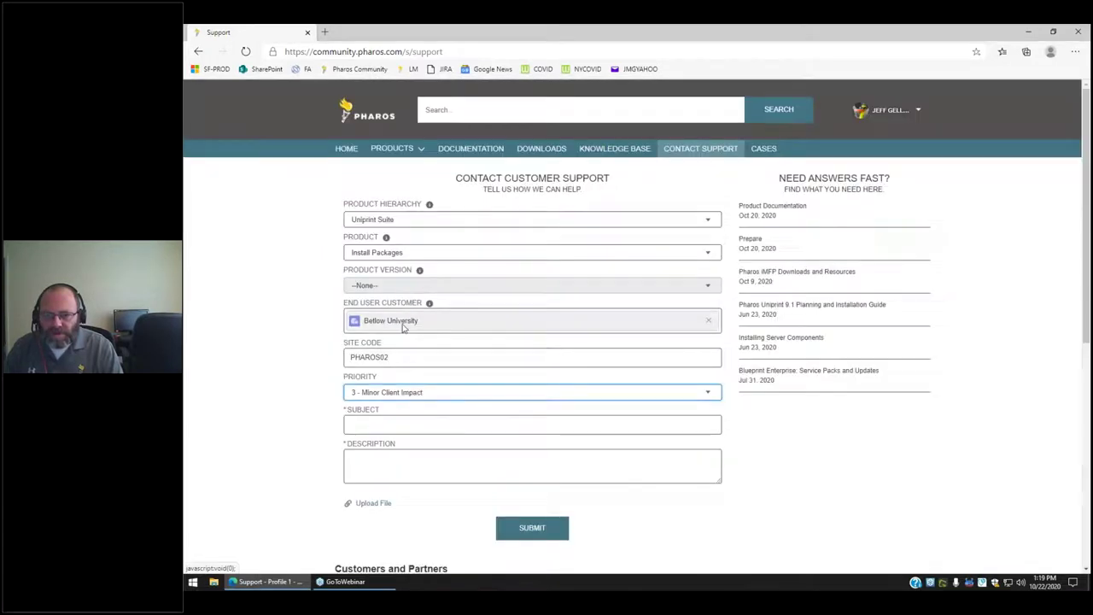
Compare 2 - Major Client Impact and 1 - Site Down, then restore 3 - Minor Client Impact.
left_click(493, 393)
left_click(419, 451)
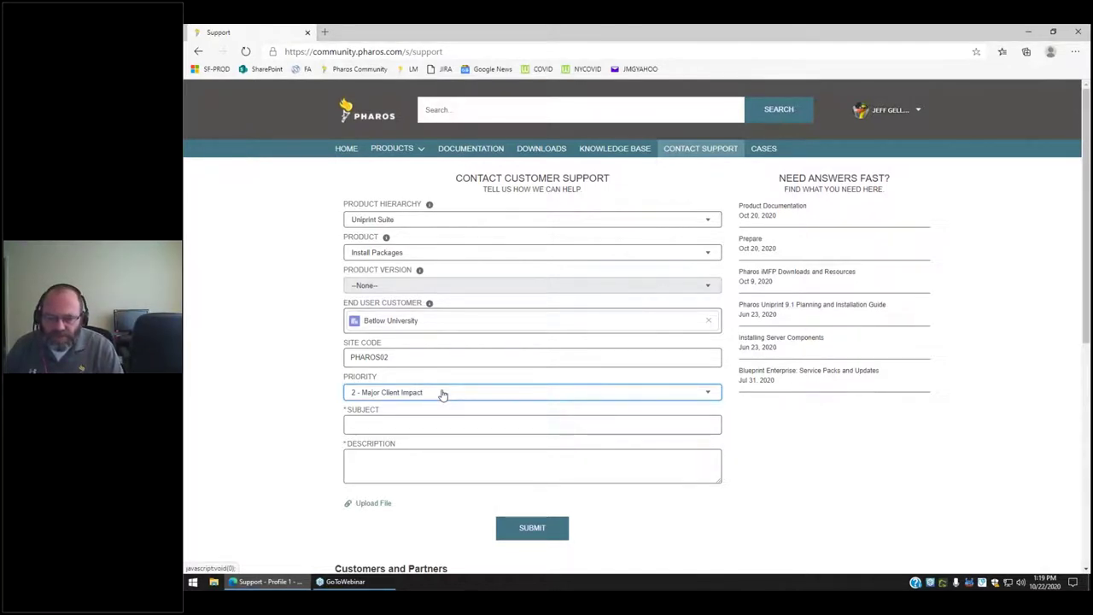
left_click(442, 393)
left_click(401, 432)
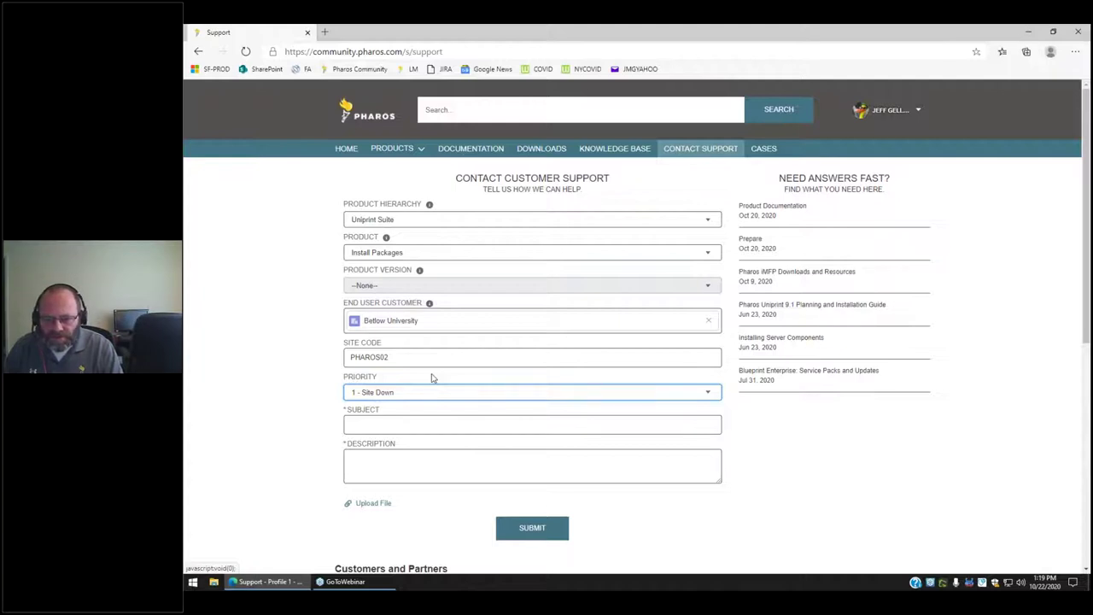
left_click(419, 396)
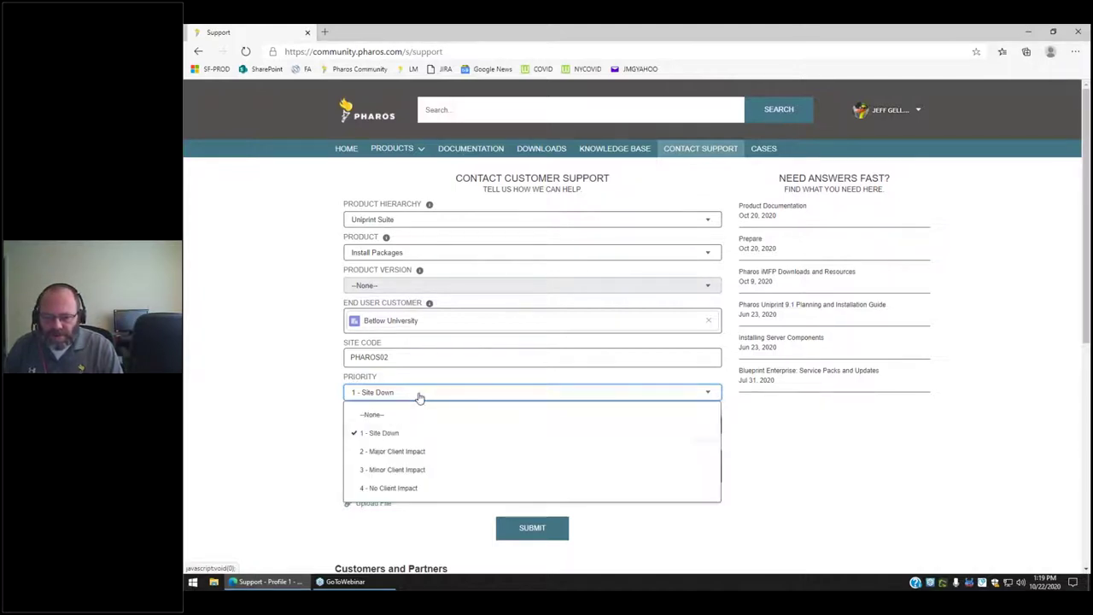
left_click(389, 470)
left_click(388, 423)
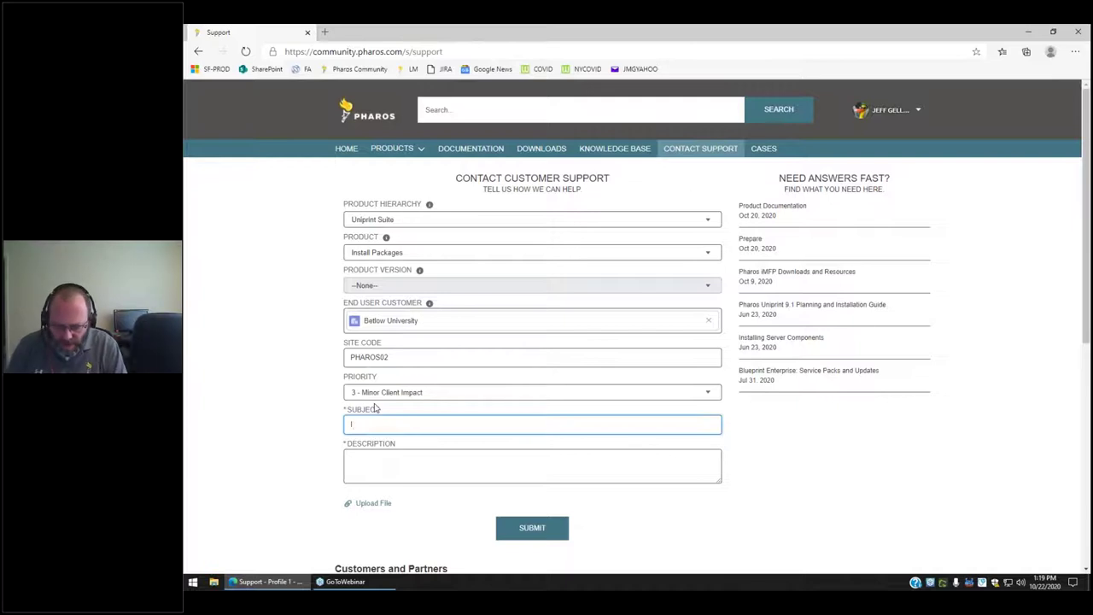
Enter the subject 'I'm trying to create a package and get an error 123543', correcting '[ackage' to 'package'.
type("rying to c")
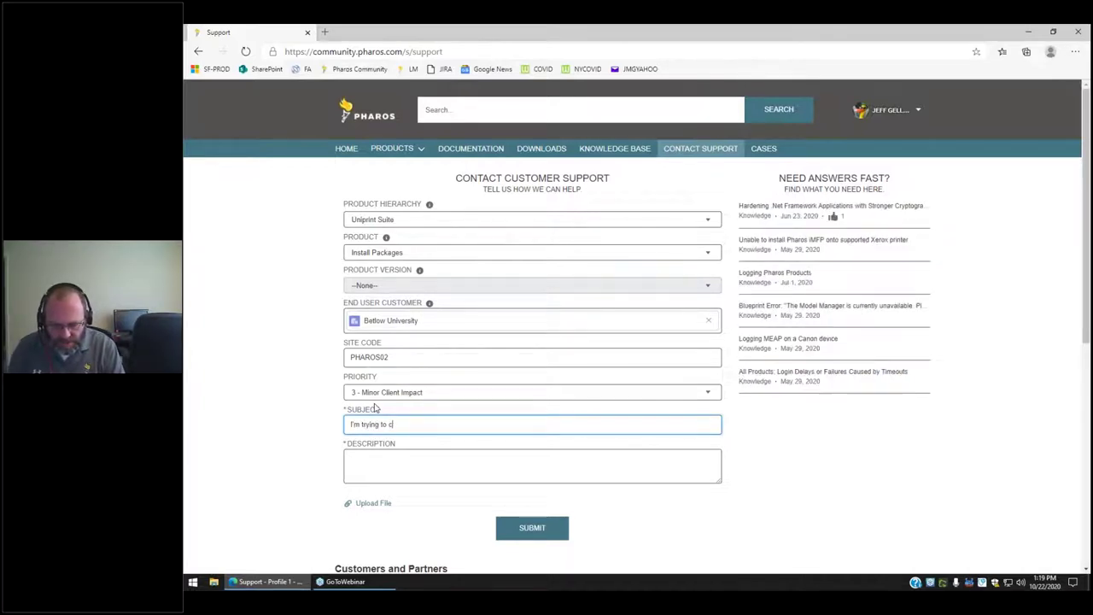
type("reate a [ackag")
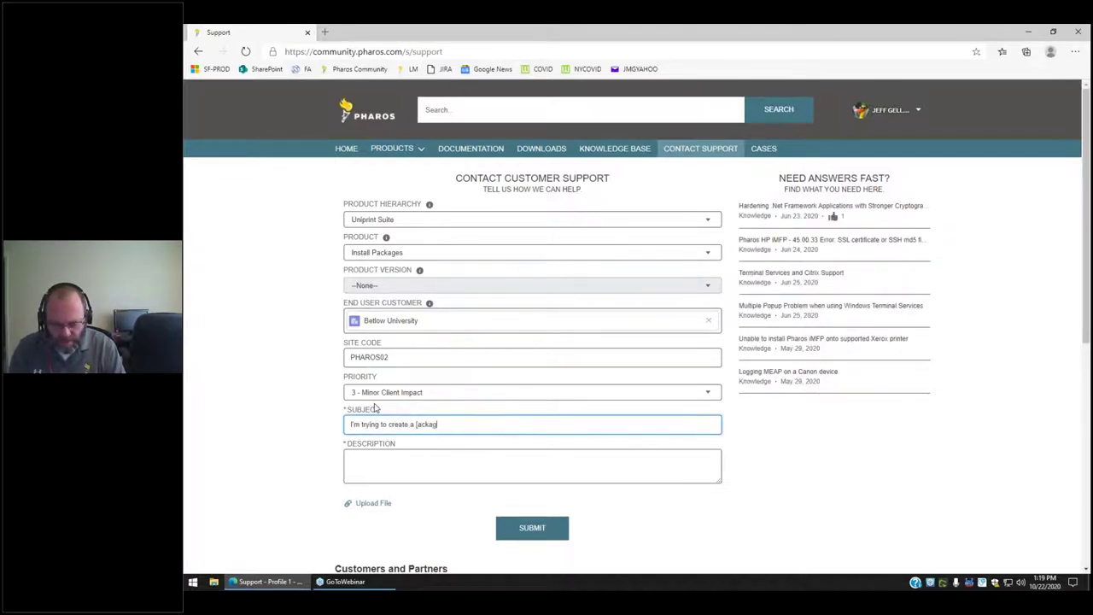
type("e and get an error 123543")
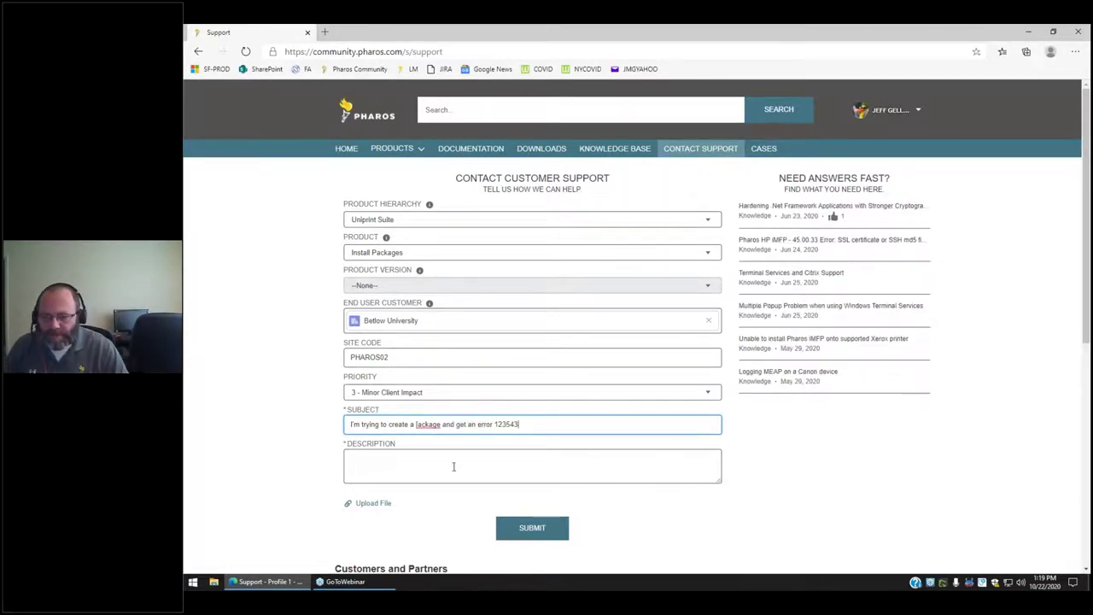
left_click(410, 424)
key("Delete")
type("p")
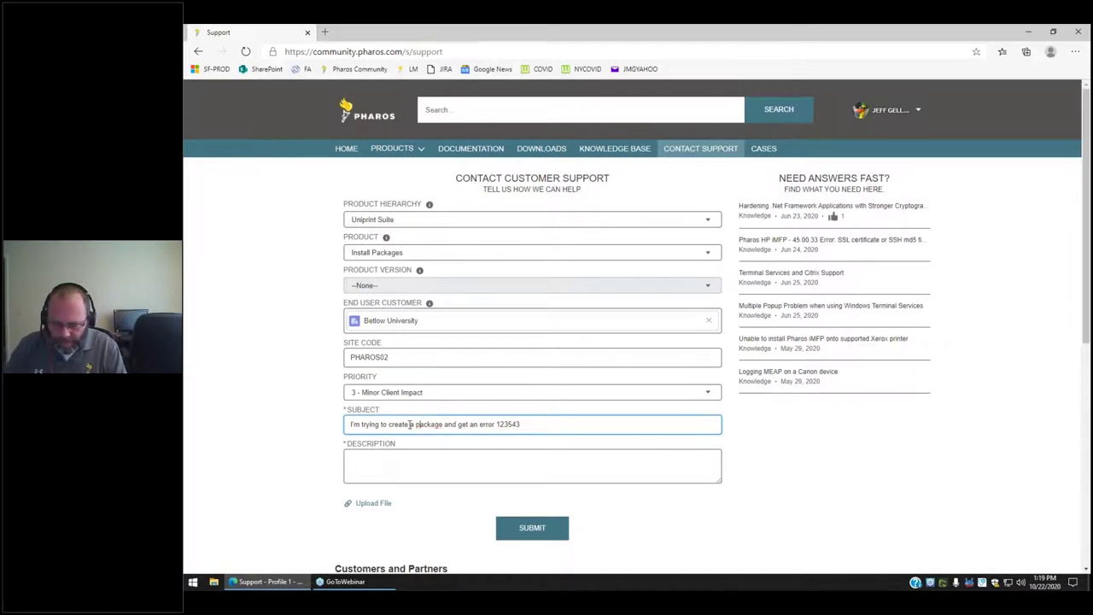
left_click(386, 458)
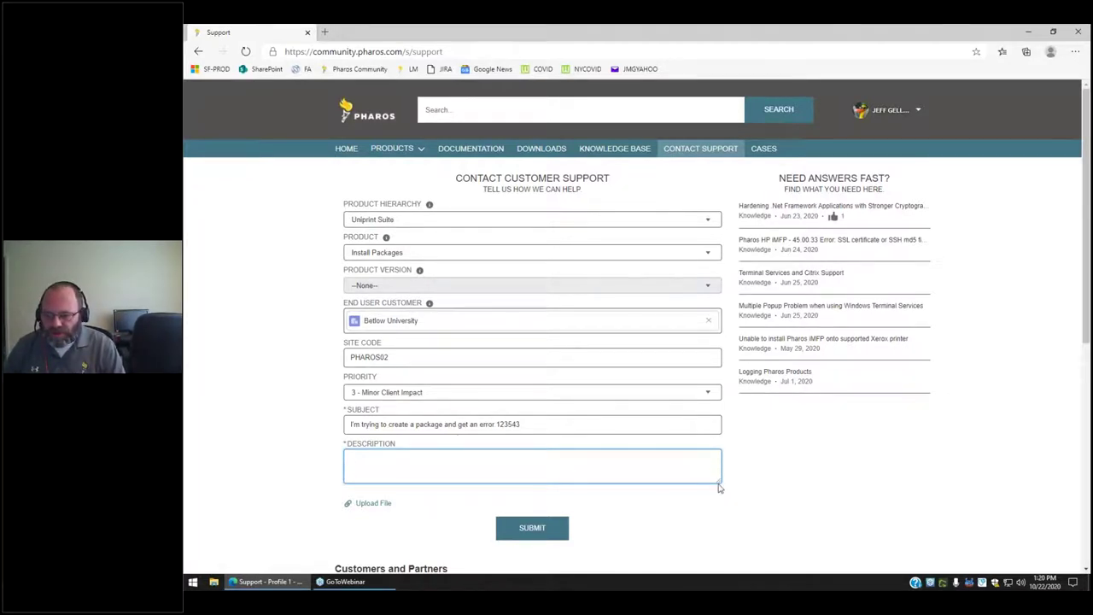
Make the Description box taller and type 'My description is pretty small'.
left_click_drag(719, 487, 720, 536)
scroll(783, 495, "down", 1)
scroll(782, 495, "down", 1)
left_click_drag(721, 390, 726, 427)
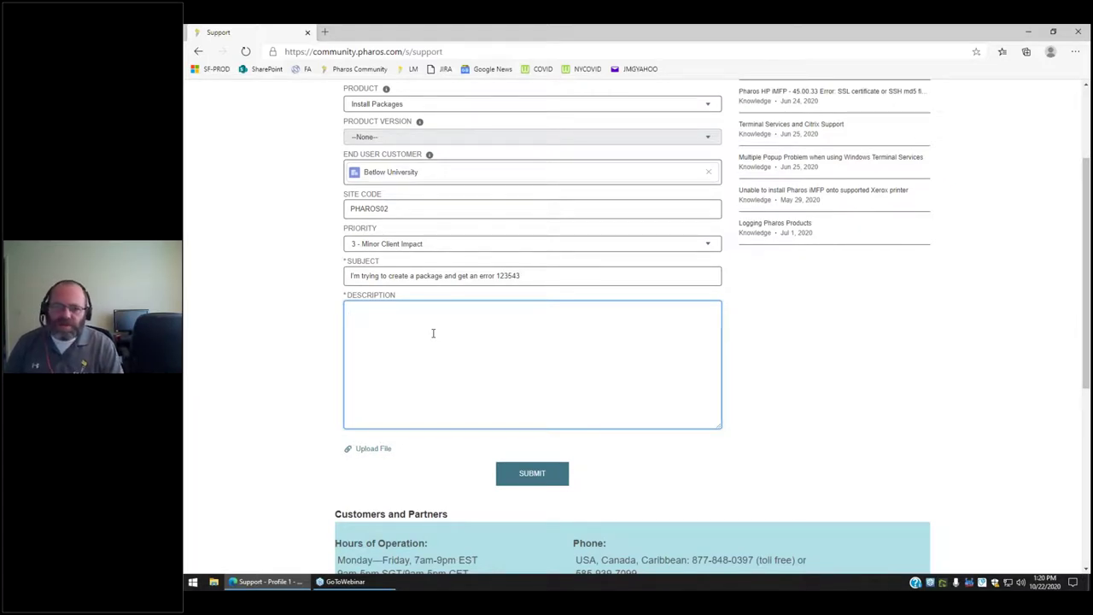
type("y desc")
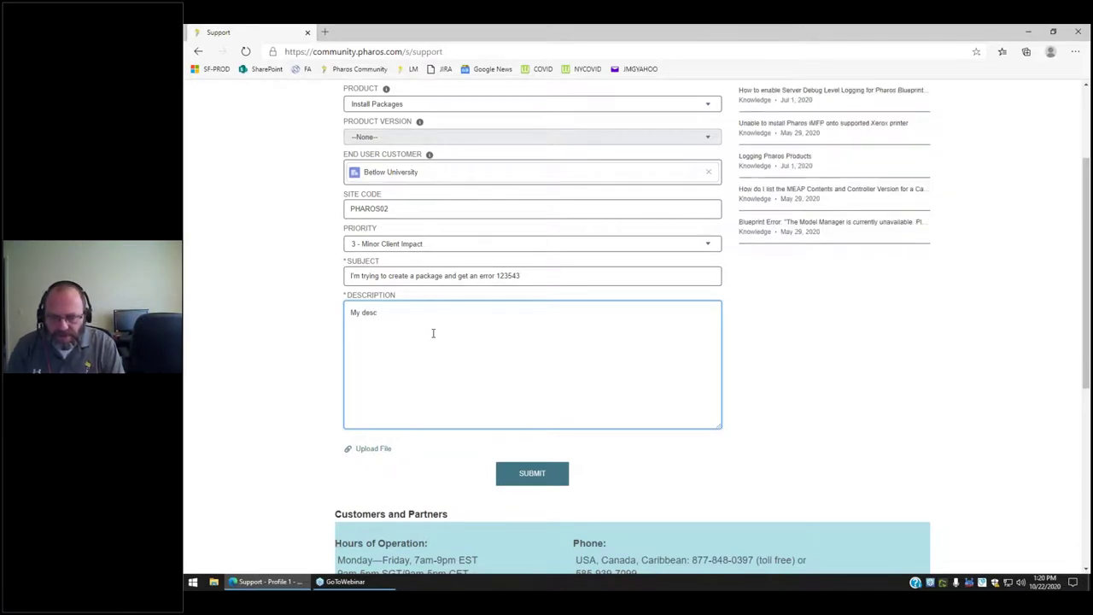
type("ription is pretty")
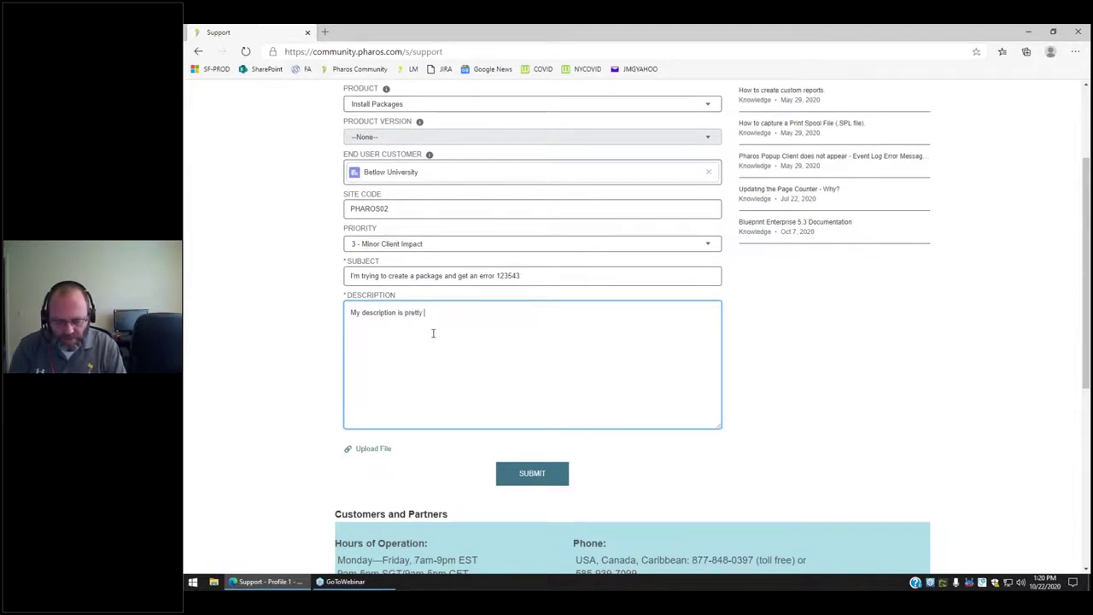
type(" small.")
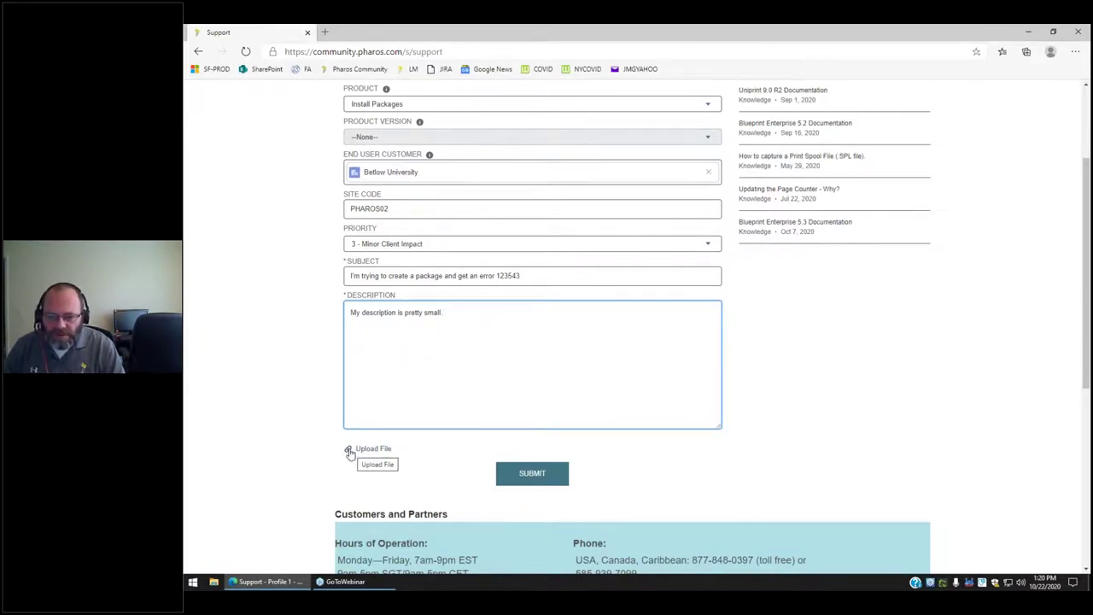
Upload A1LogFile.txt from the Desktop as an attachment to the support request.
left_click(349, 453)
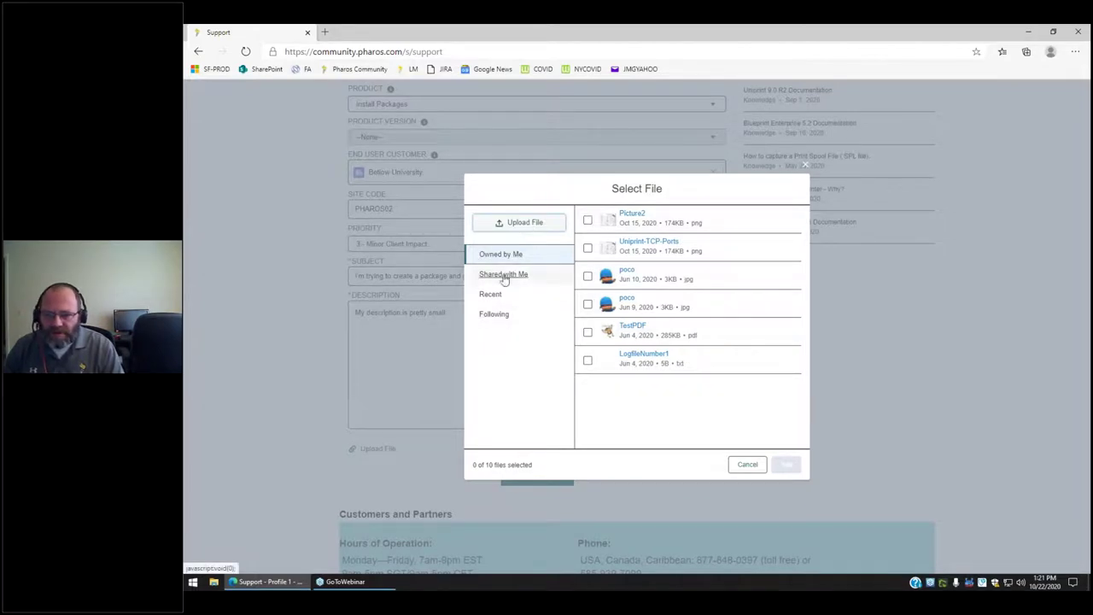
left_click(524, 224)
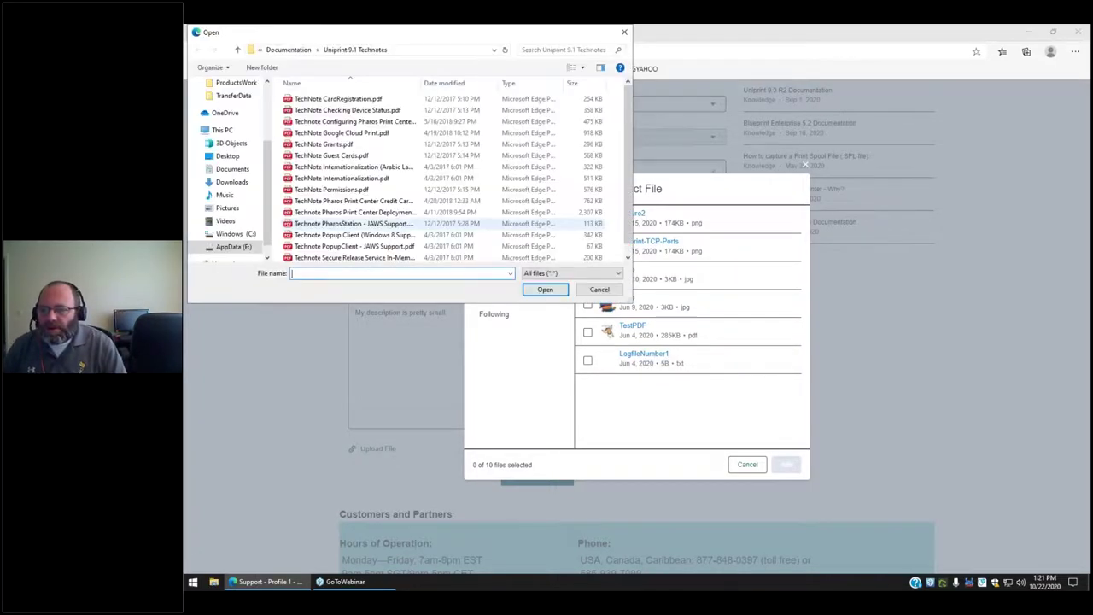
left_click_drag(431, 40, 608, 128)
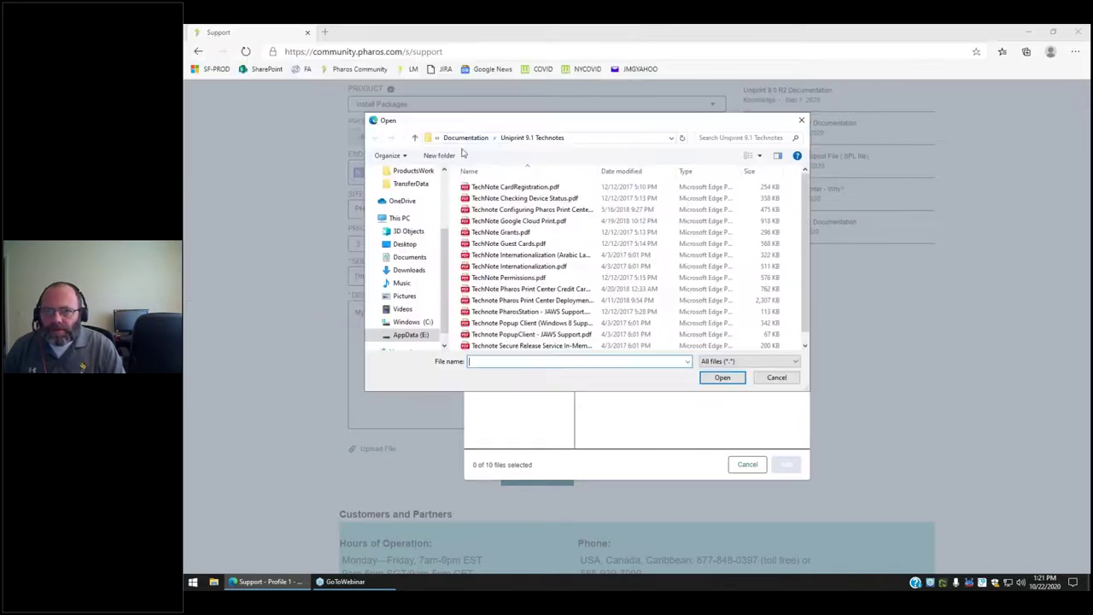
left_click(406, 244)
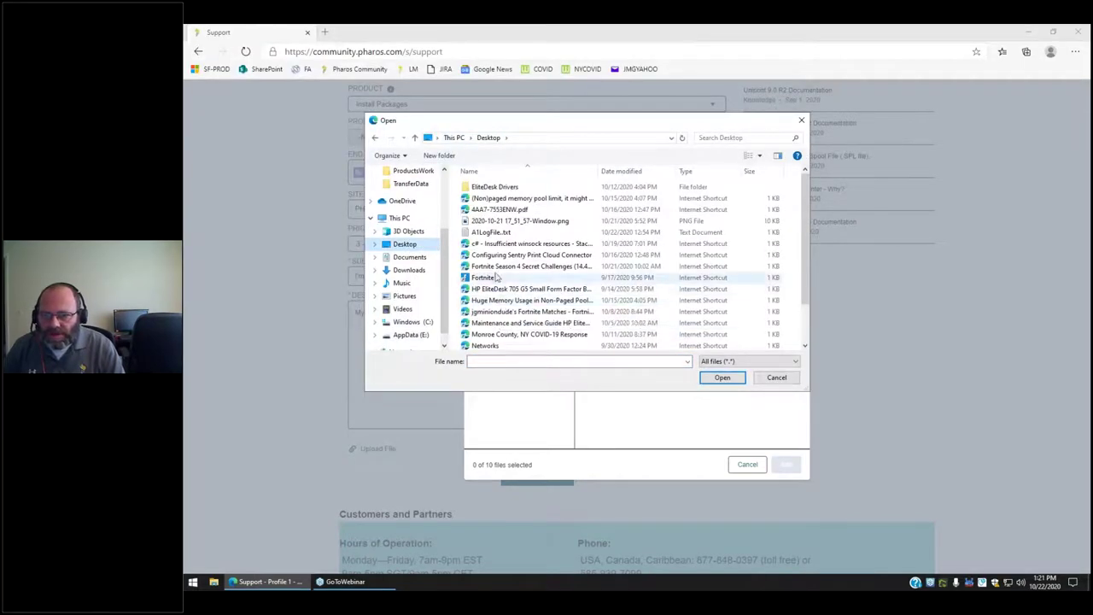
double_click(485, 234)
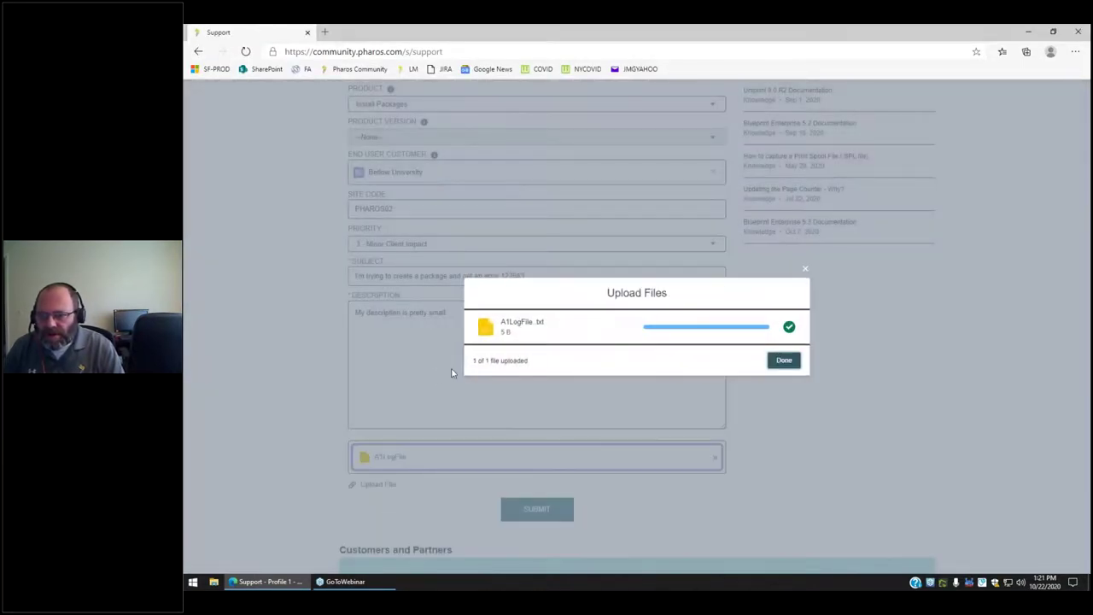
left_click(784, 360)
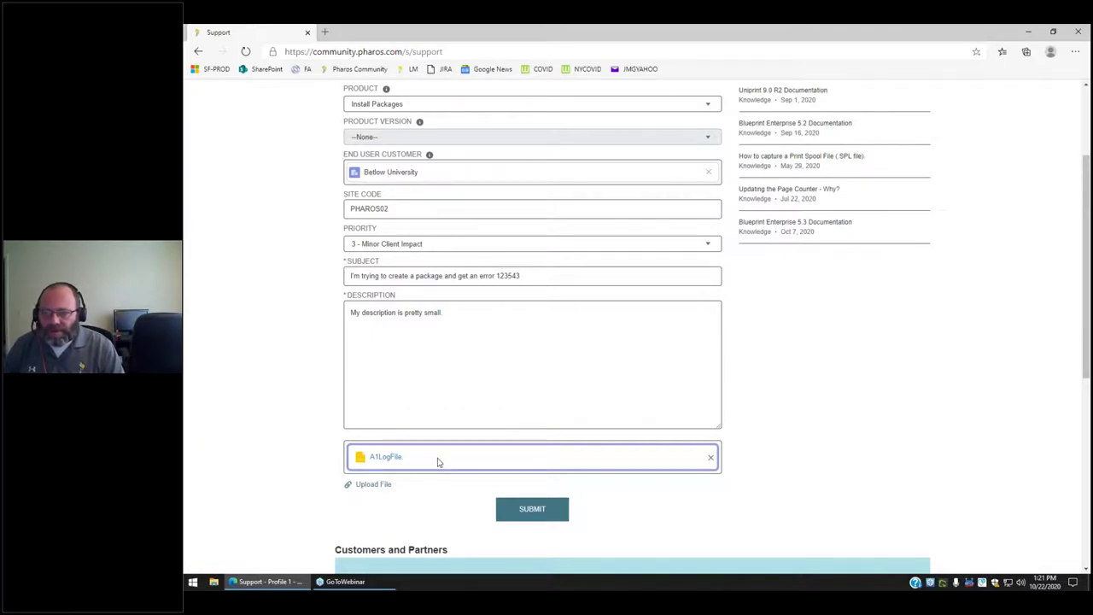
Submit the support request and scroll up to the 'Your case was created' summary.
scroll(495, 507, "down", 1)
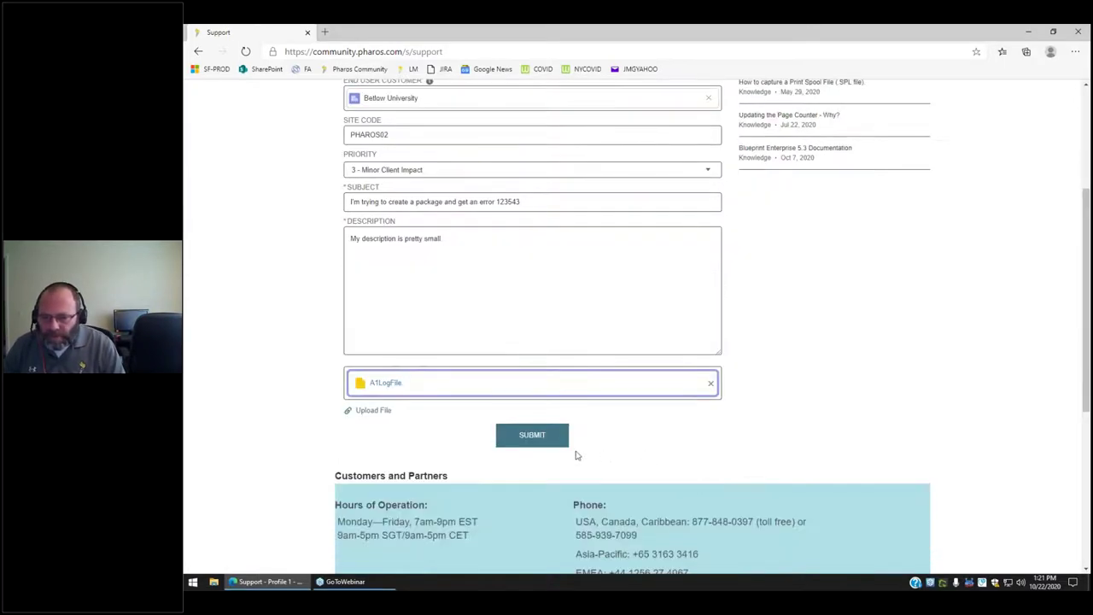
scroll(578, 322, "up", 2)
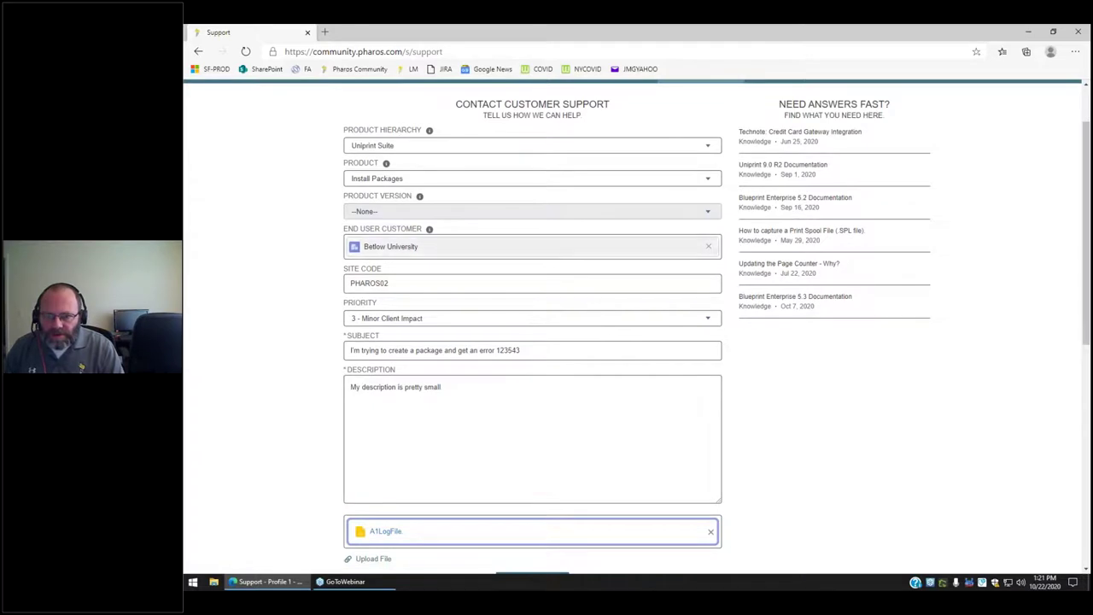
scroll(672, 460, "down", 2)
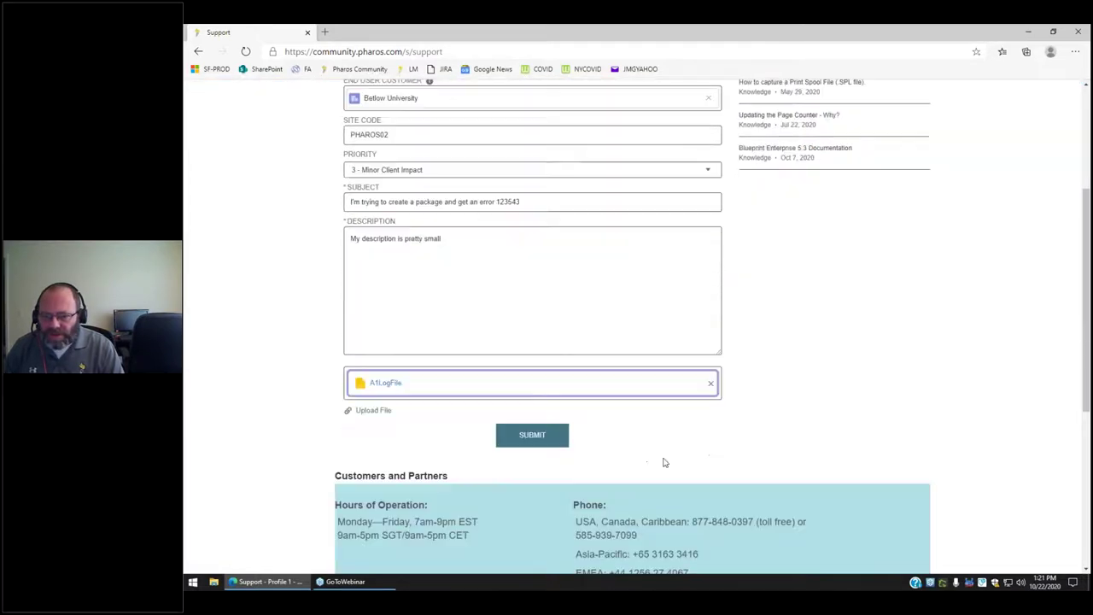
left_click(533, 436)
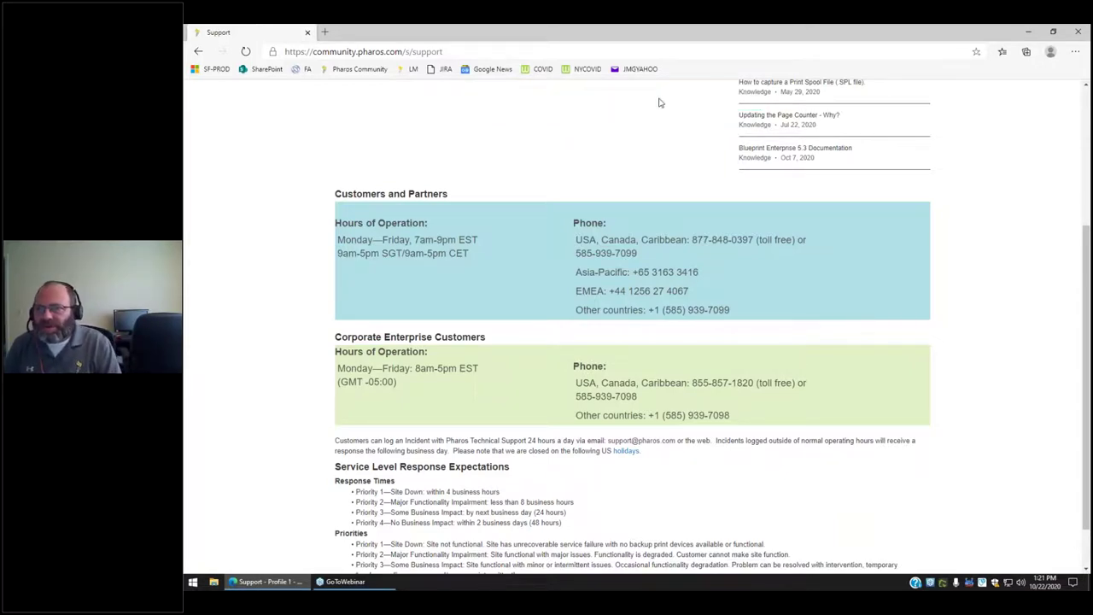
scroll(617, 179, "up", 3)
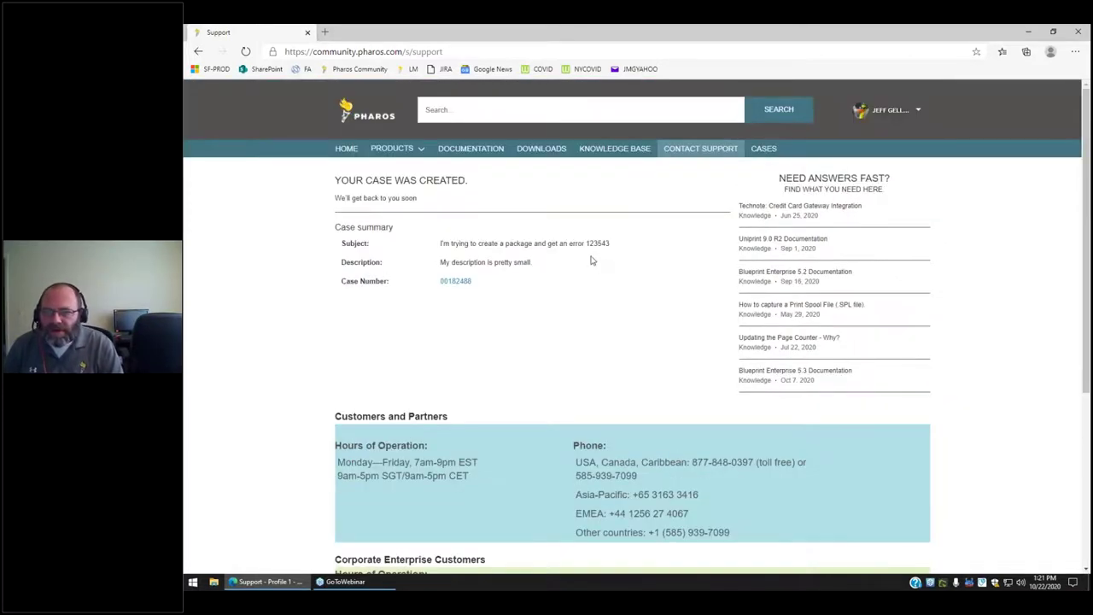
Highlight the confirmation and case summary, then open the new case from its Case Number link.
triple_click(336, 179)
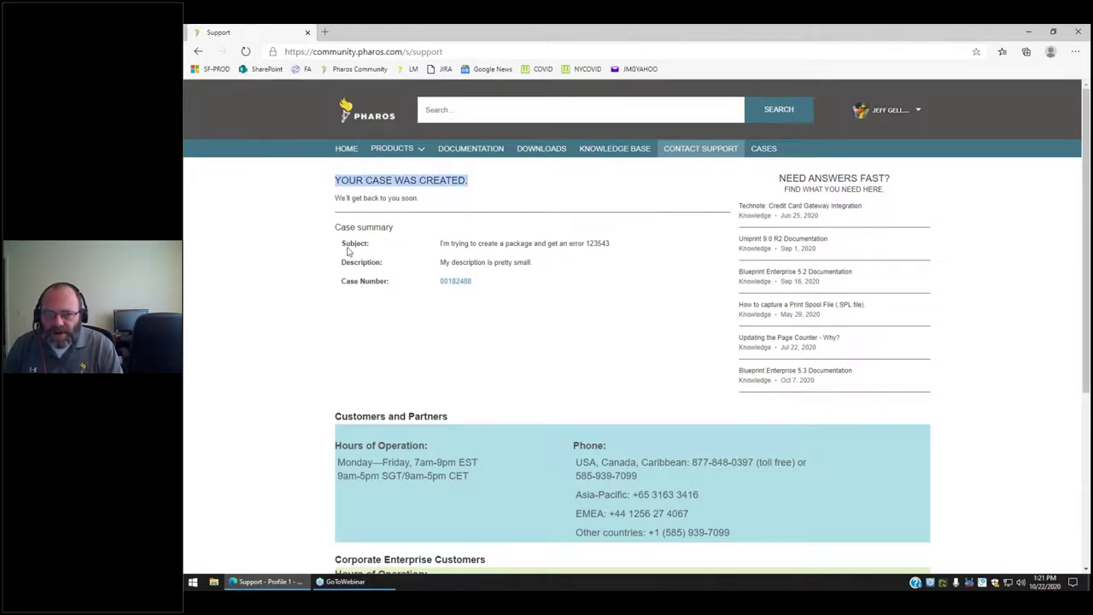
left_click_drag(344, 244, 559, 275)
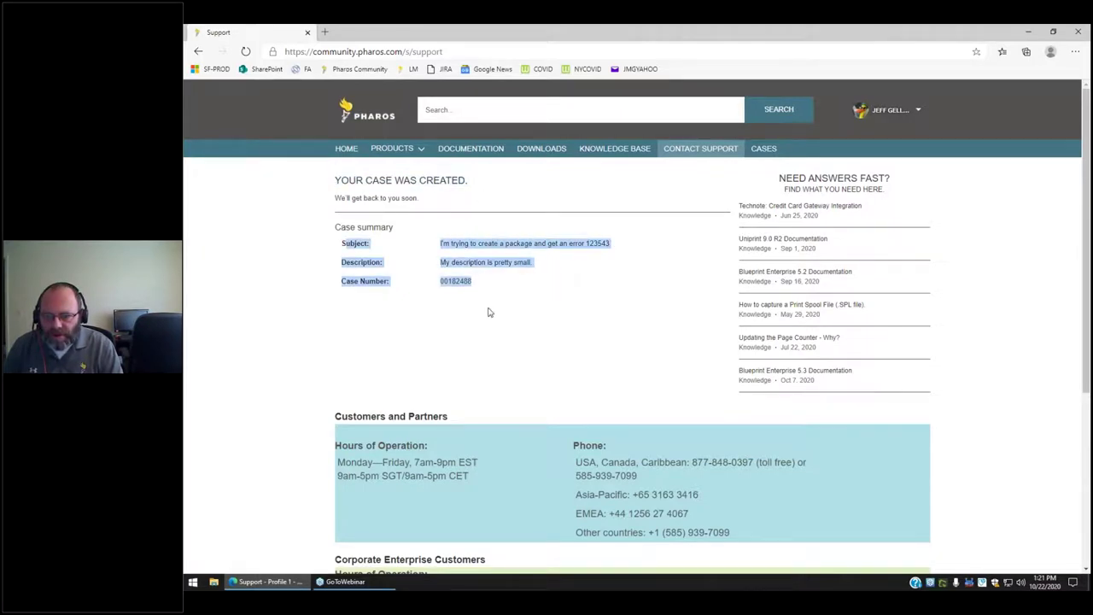
left_click(420, 294)
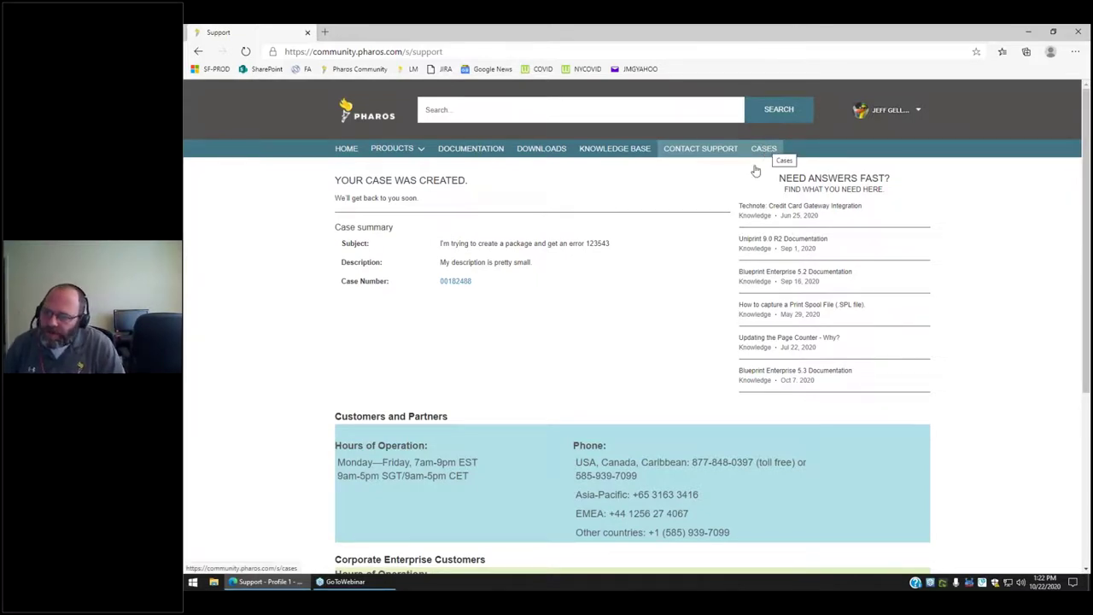
left_click(455, 283)
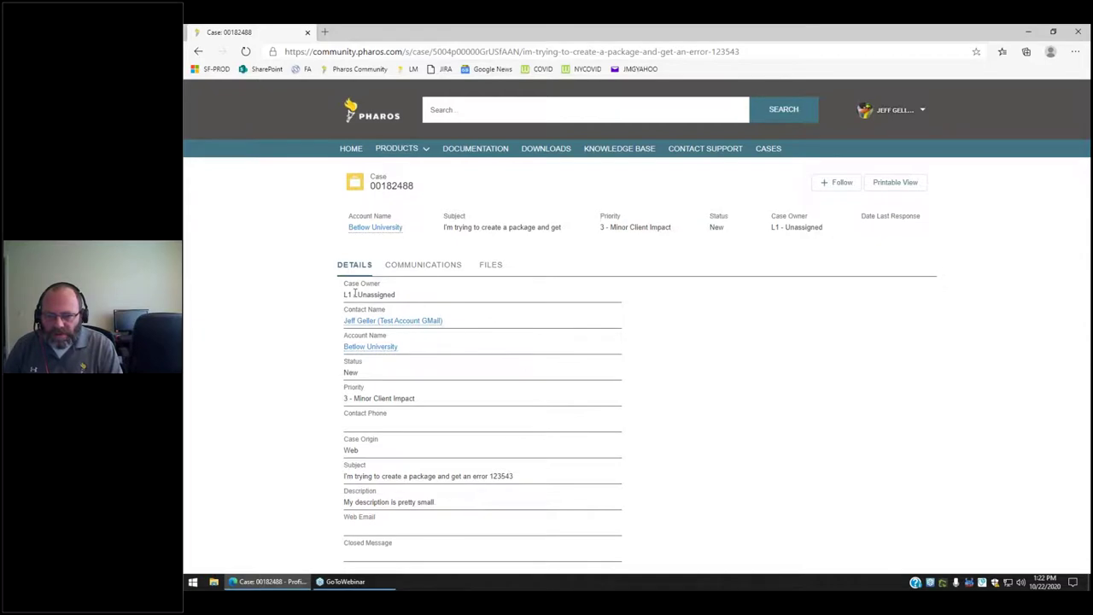
Highlight the L1 - Unassigned case owner, then go to the Cases list.
left_click_drag(344, 294, 405, 301)
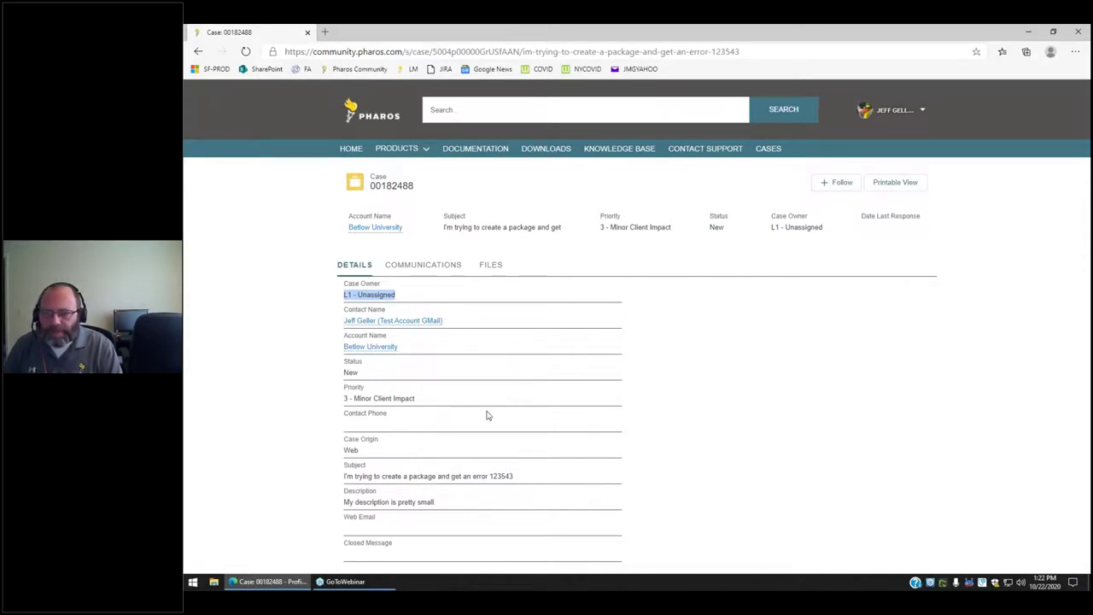
left_click(768, 150)
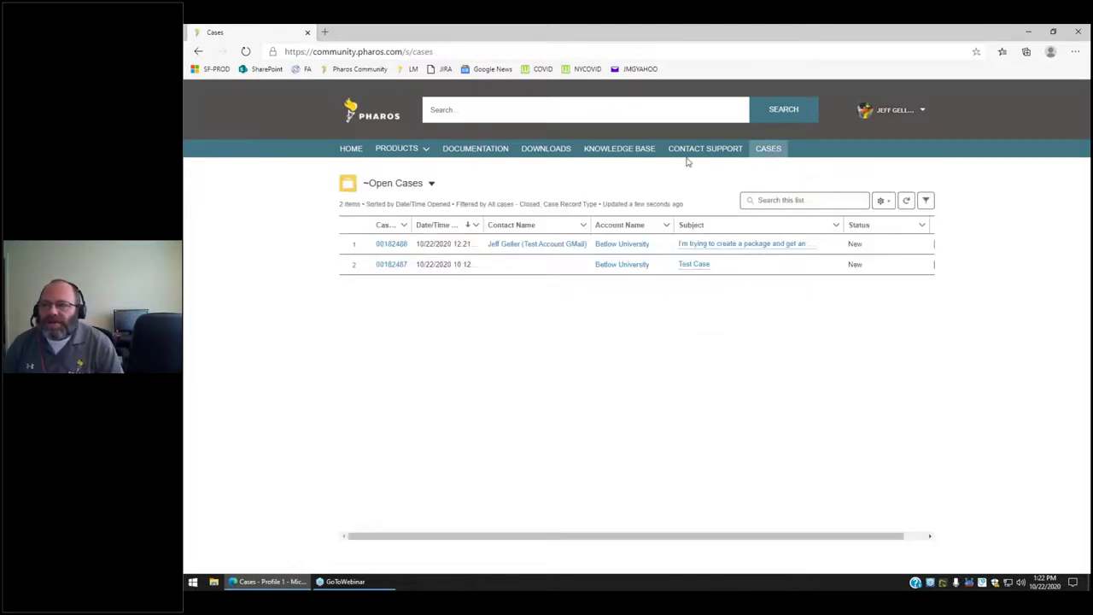
Check the Open Cases filters and list view controls, then bring up the list-view chooser.
left_click(769, 149)
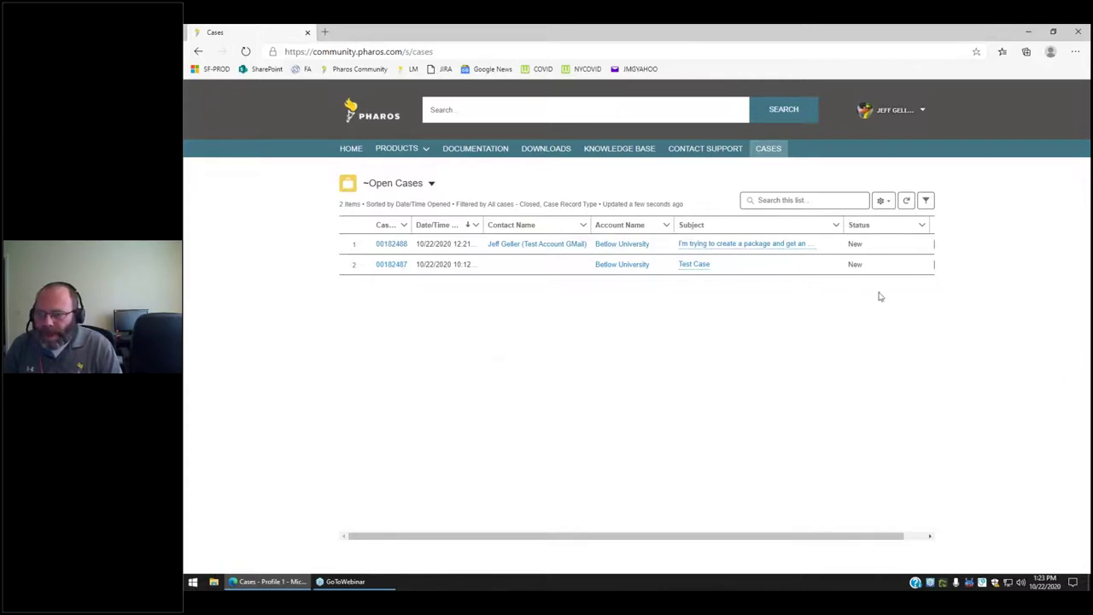
left_click(926, 200)
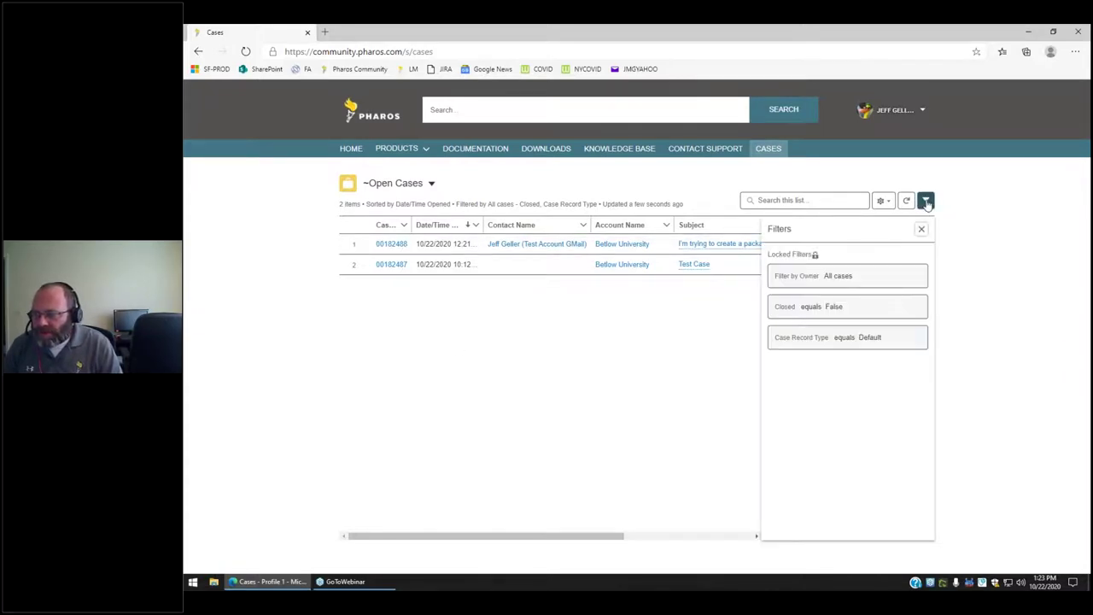
left_click(925, 201)
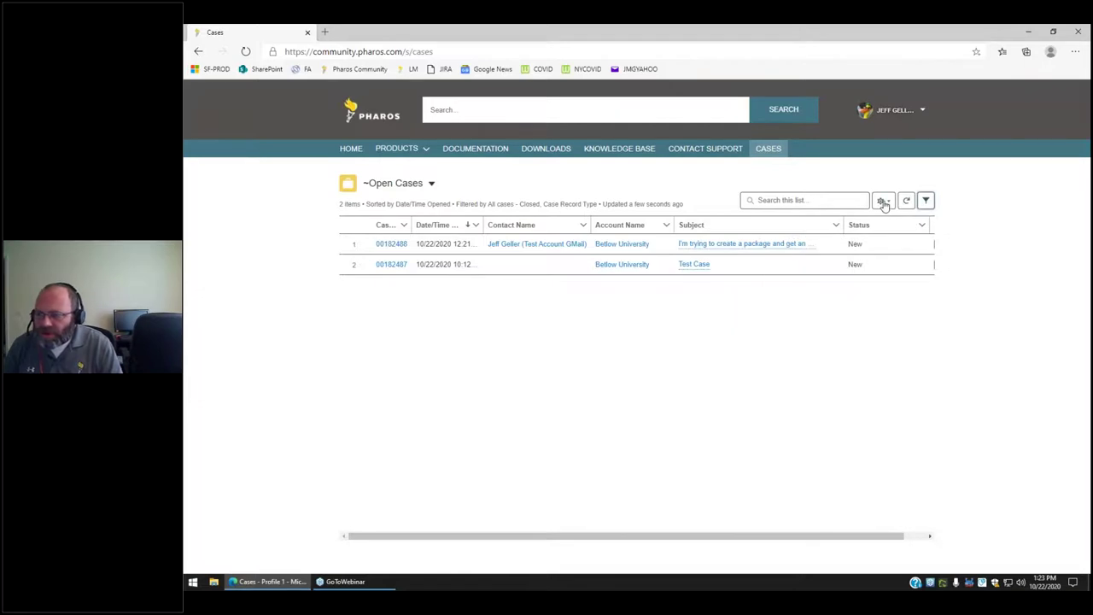
left_click(884, 203)
left_click(696, 357)
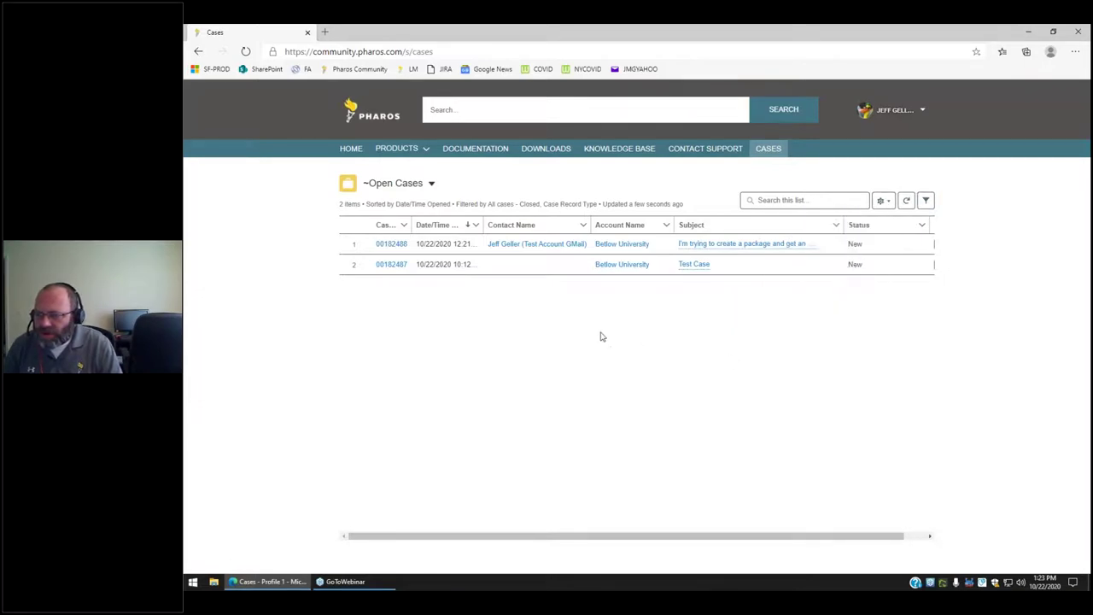
left_click(406, 187)
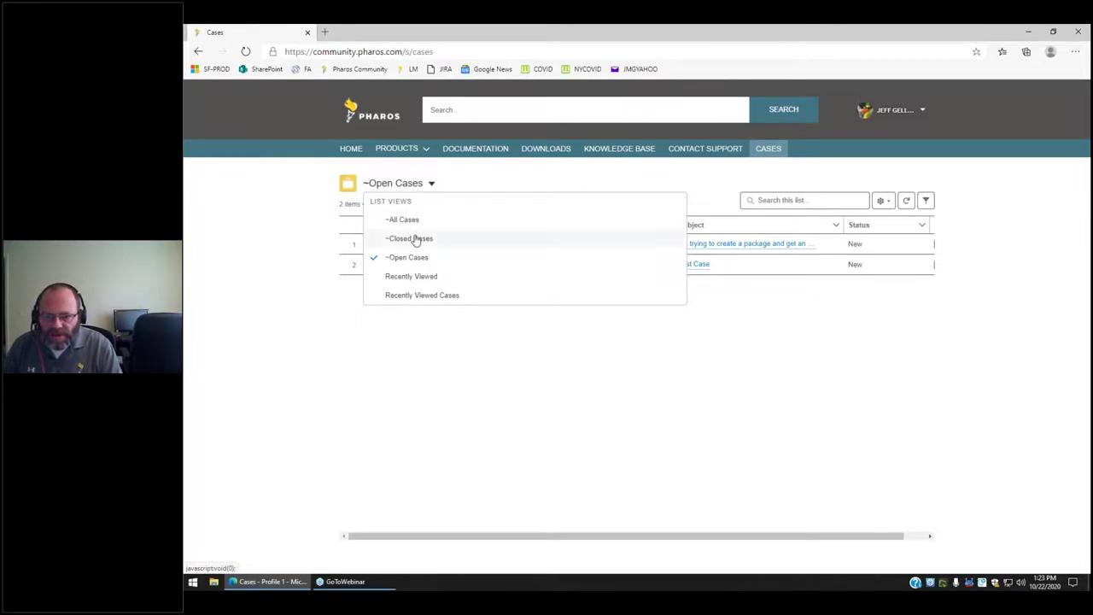
Cycle through Closed Cases, Recently Viewed and Open Cases views, ending on Closed Cases.
left_click(416, 240)
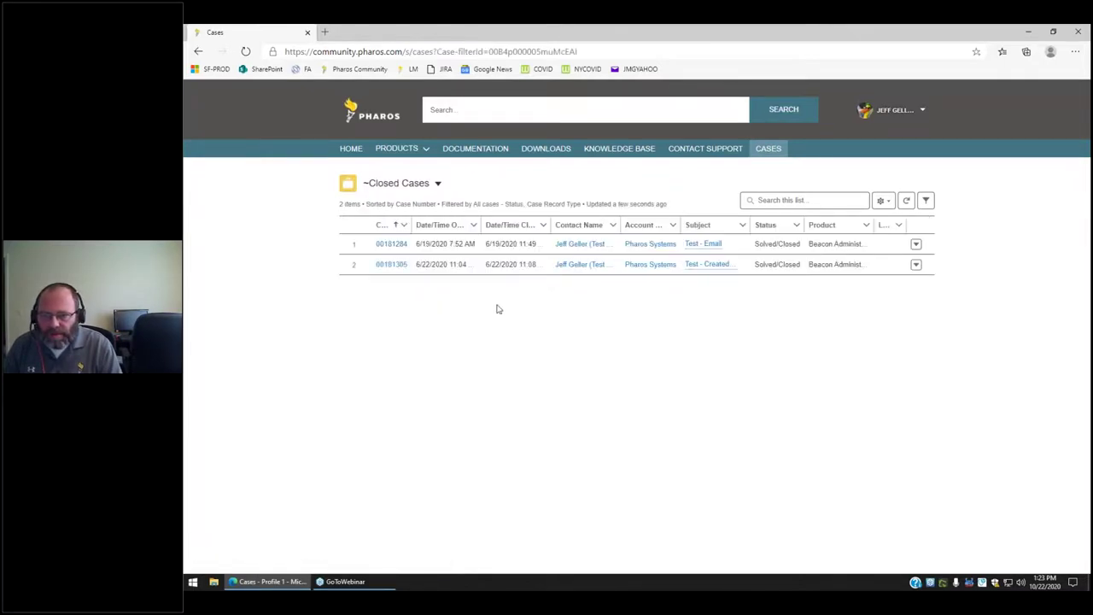
left_click(385, 186)
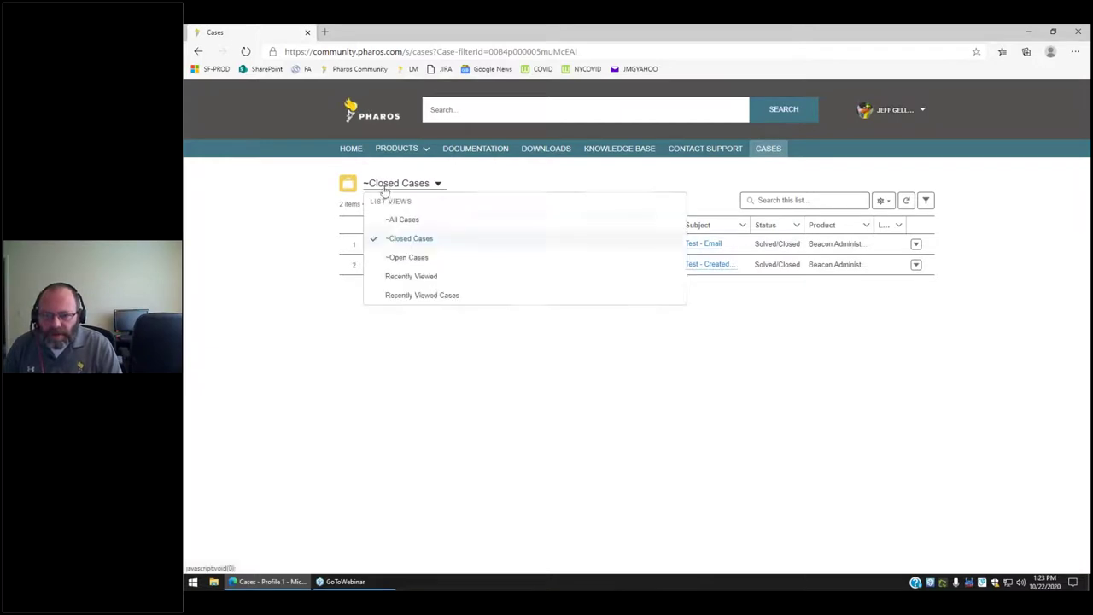
left_click(407, 278)
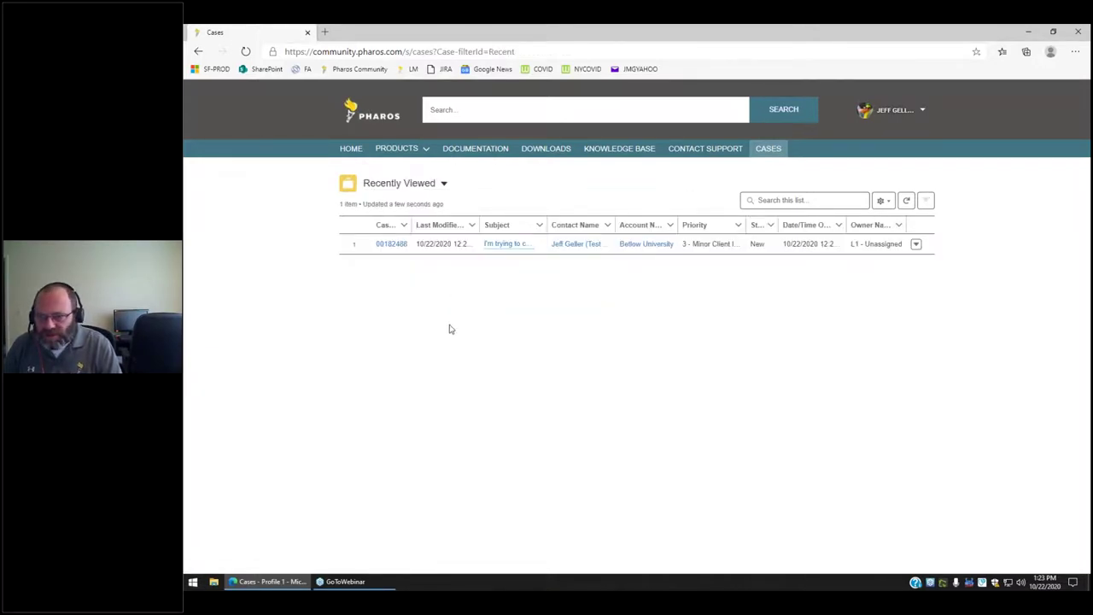
left_click(383, 186)
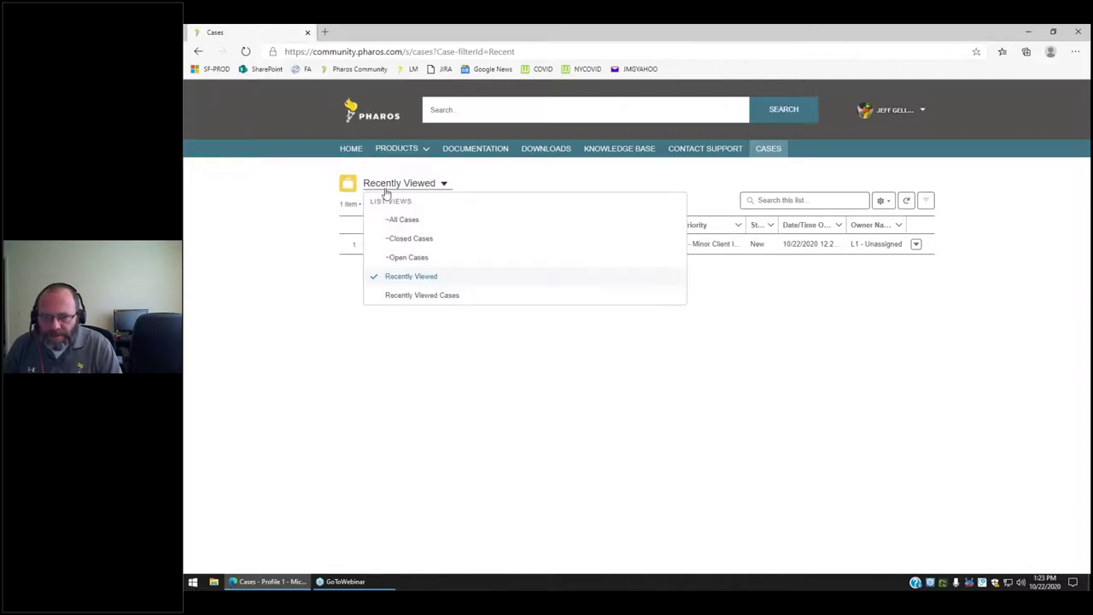
left_click(408, 257)
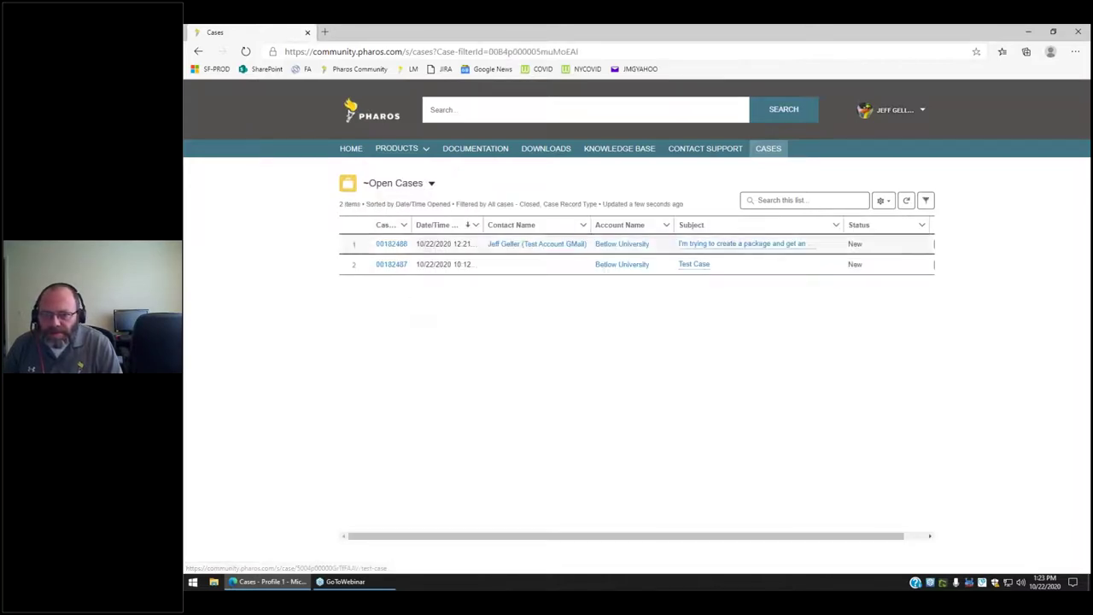
left_click(392, 187)
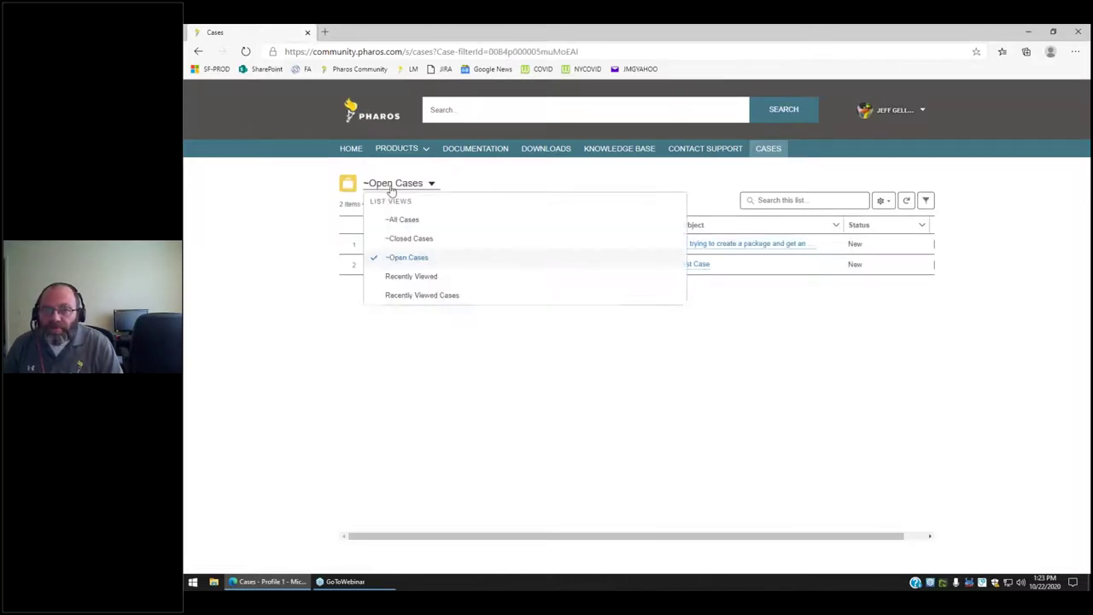
left_click(403, 242)
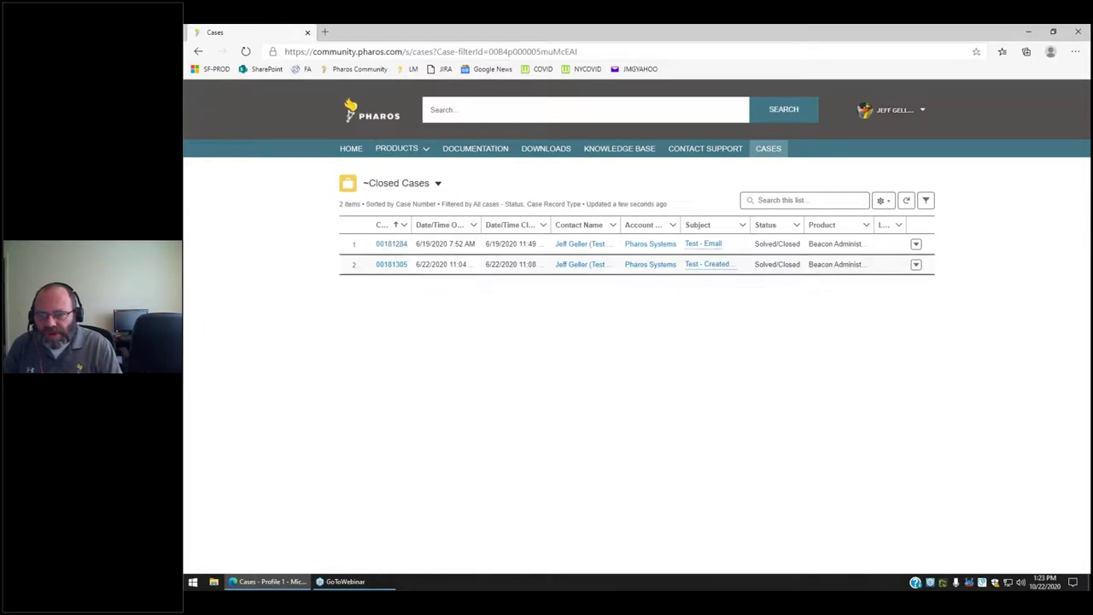
left_click(391, 264)
left_click(423, 264)
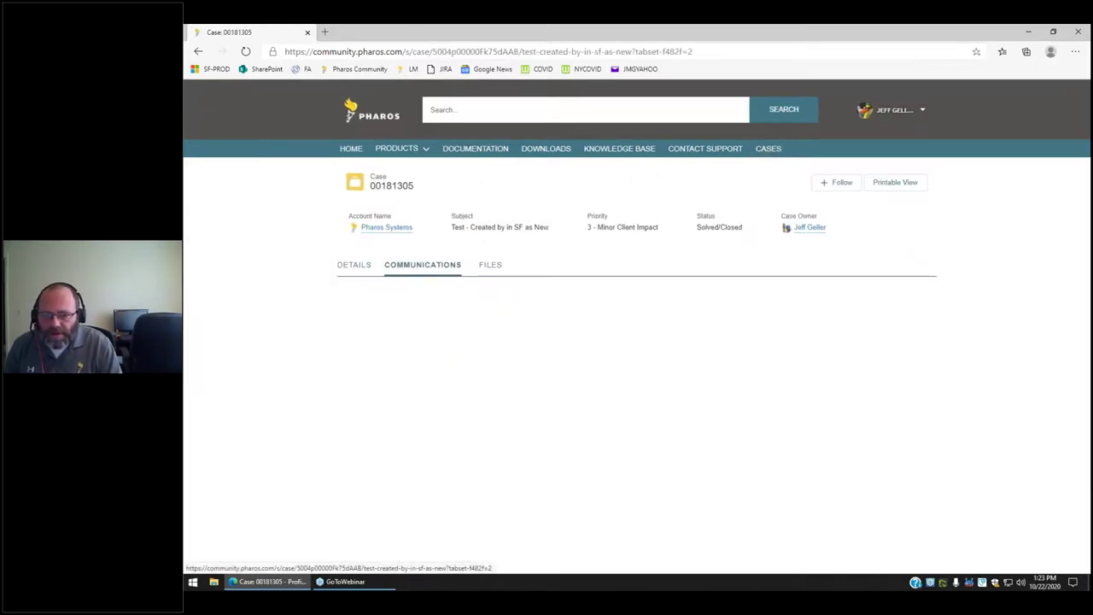
scroll(544, 376, "down", 3)
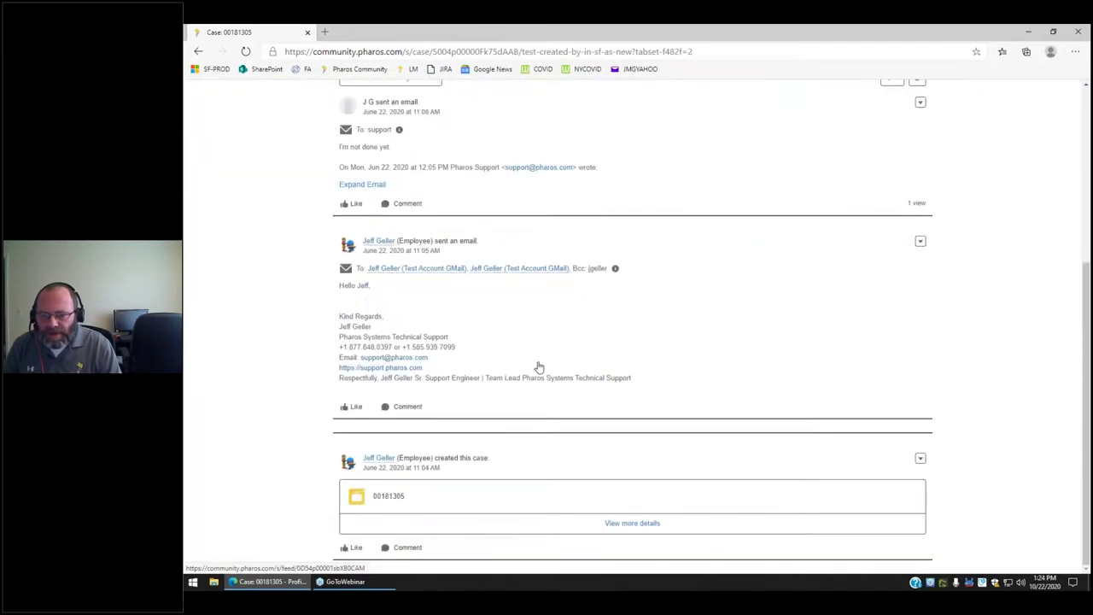
scroll(530, 354, "up", 3)
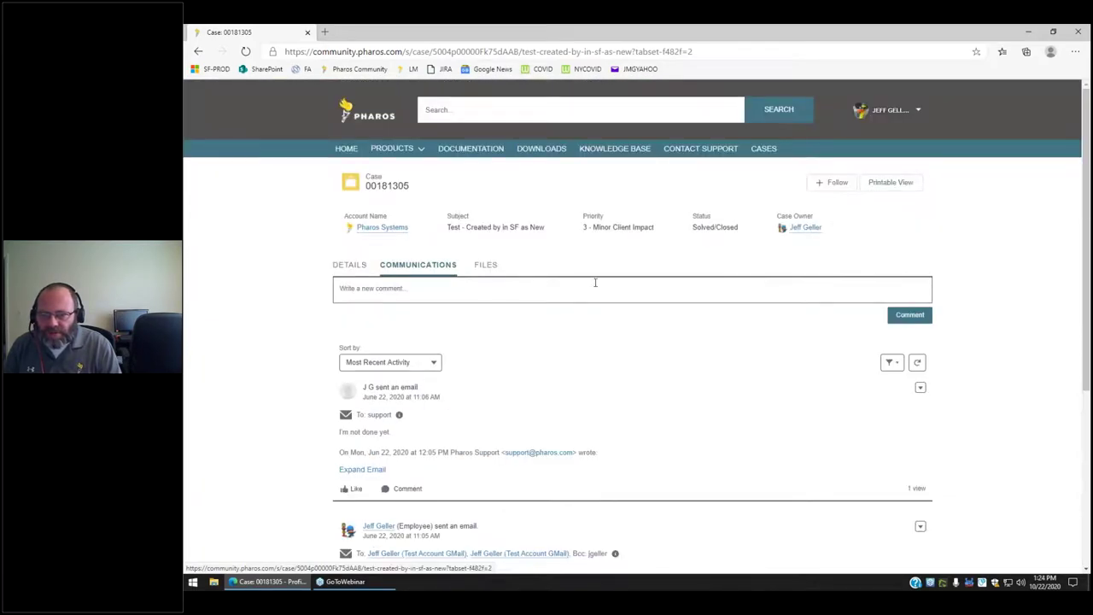
left_click(763, 149)
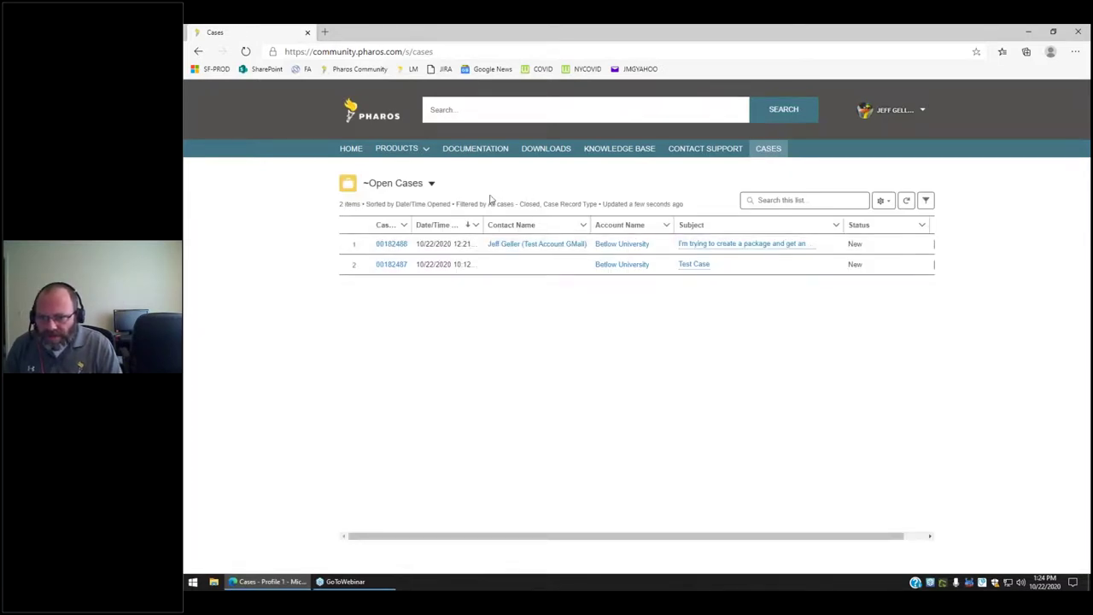
left_click(391, 245)
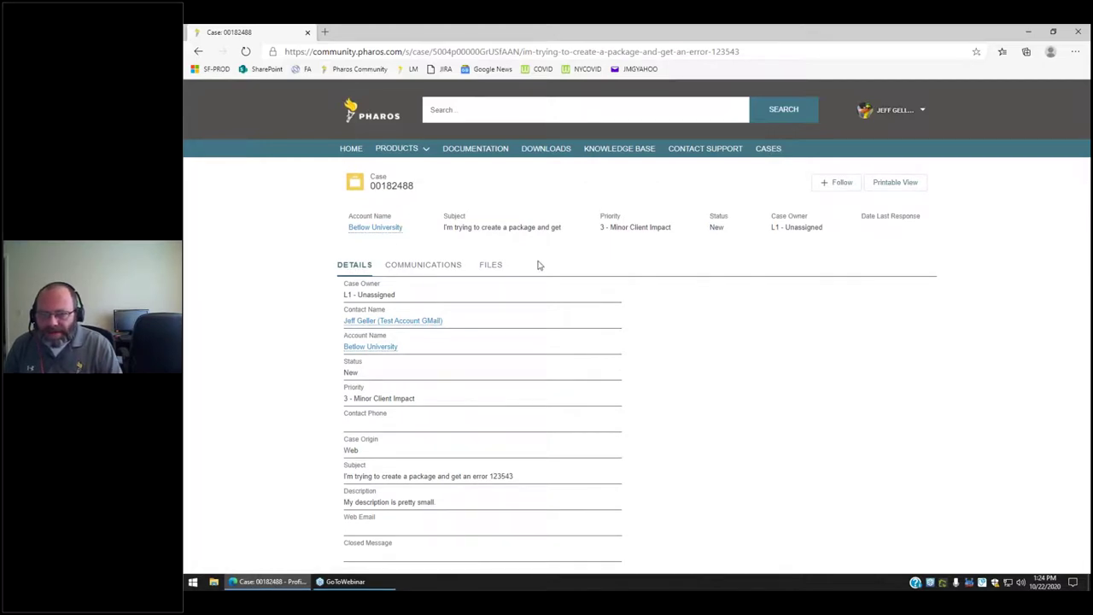
left_click(495, 266)
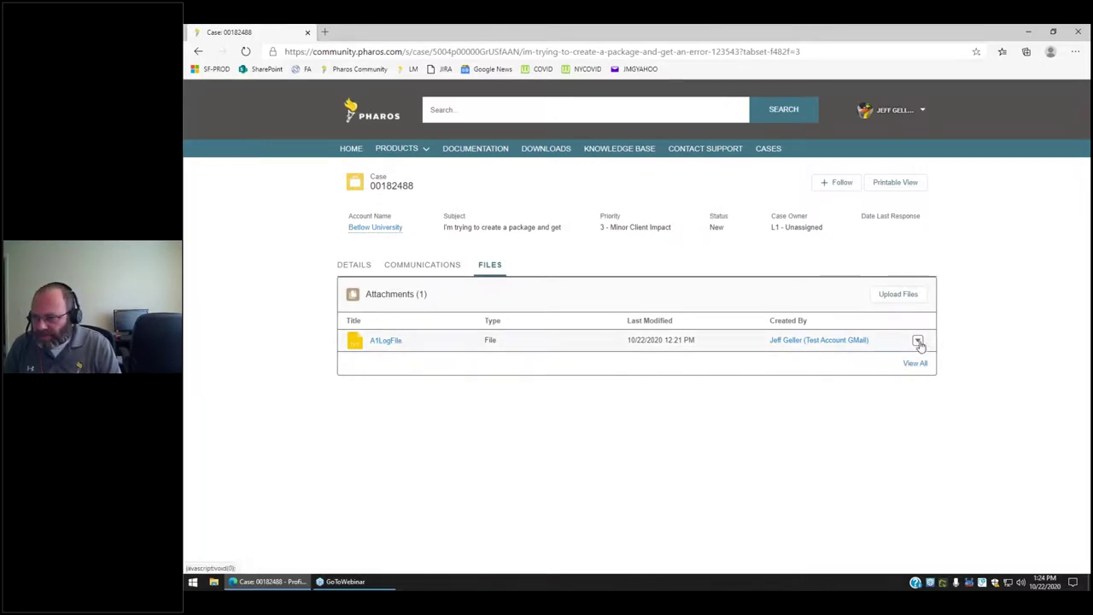
left_click(898, 295)
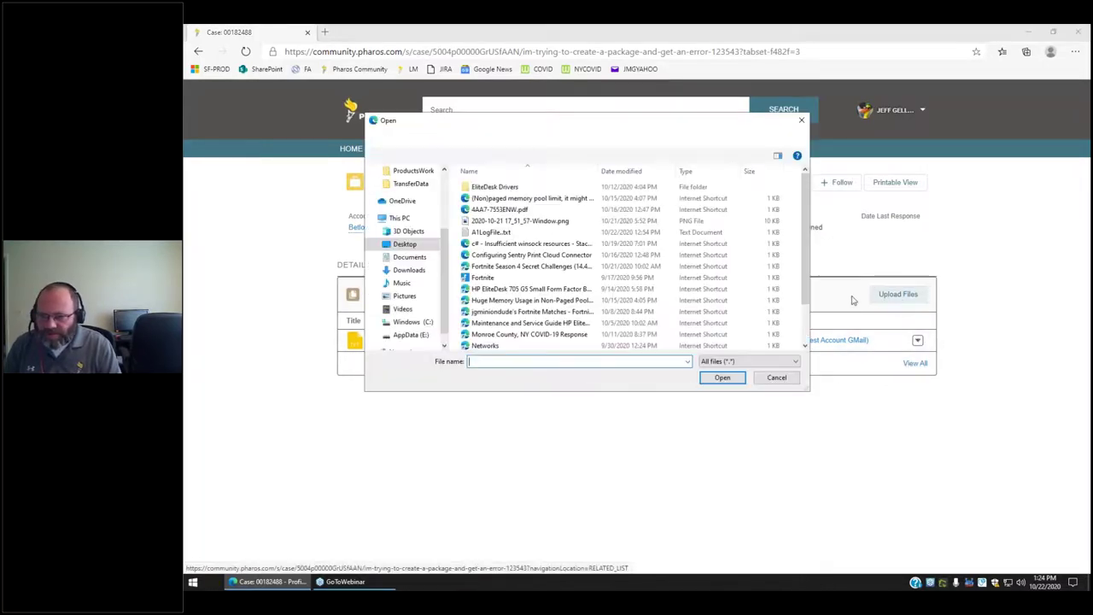
double_click(490, 232)
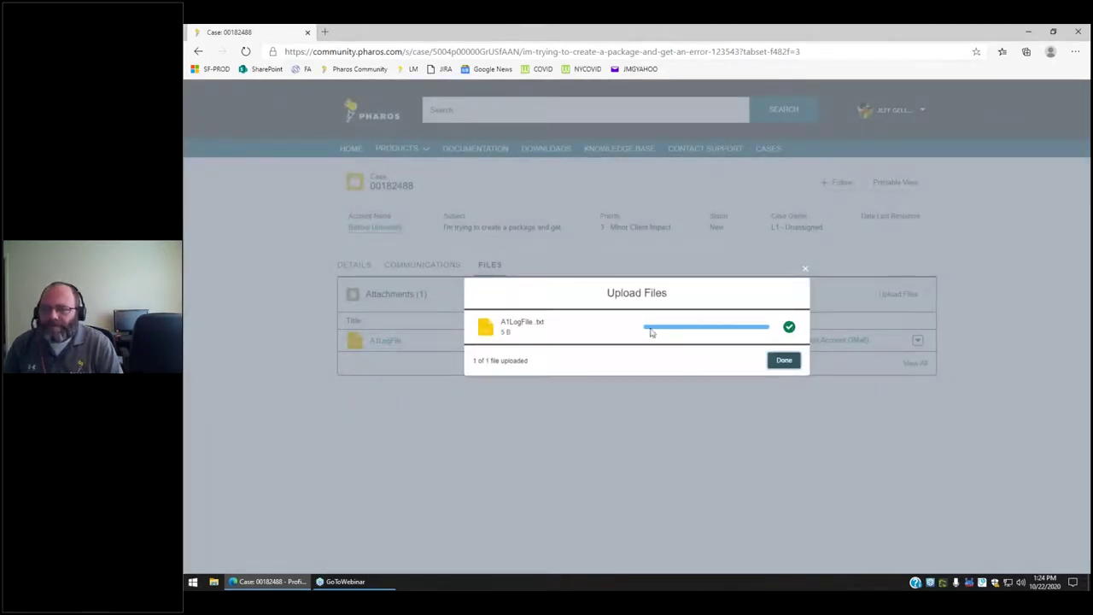
left_click(783, 360)
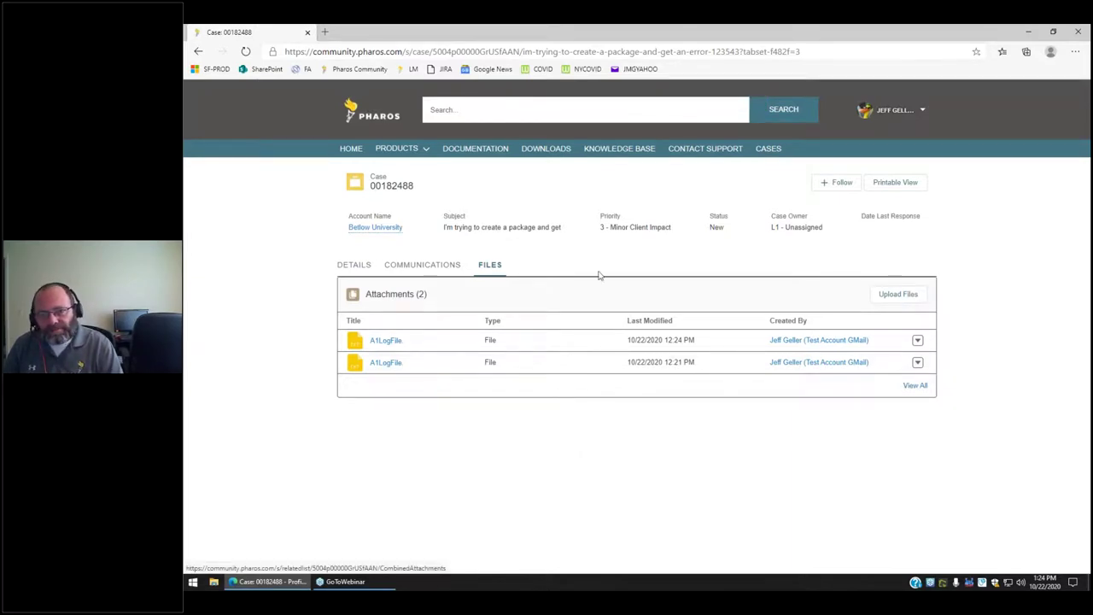
left_click(430, 267)
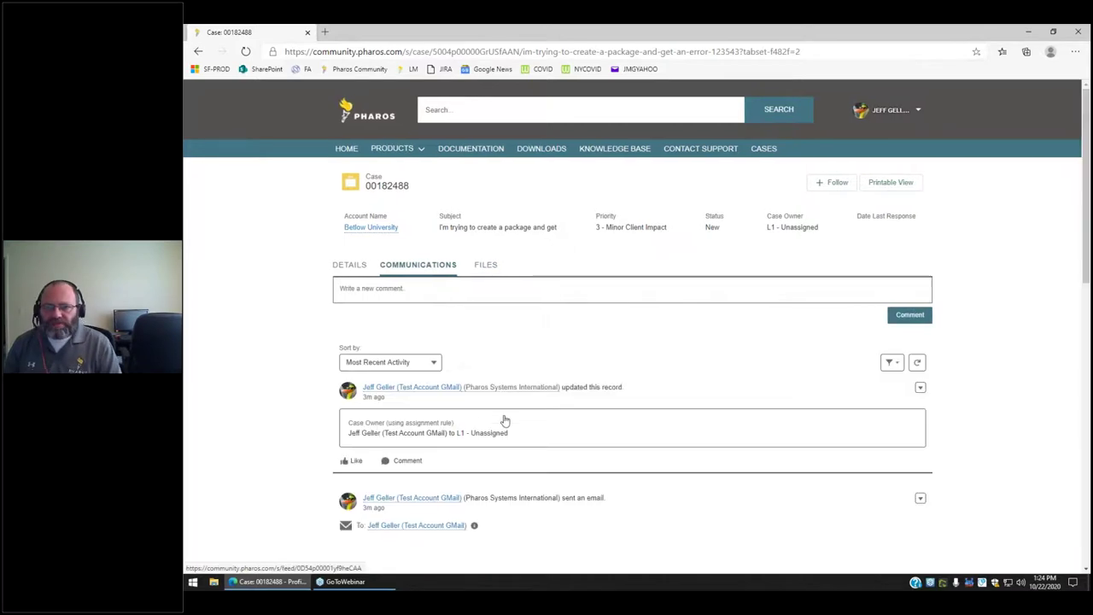
Post the comment 'I forgot to say hello :)' on the package-error case.
scroll(647, 390, "down", 2)
scroll(493, 325, "up", 2)
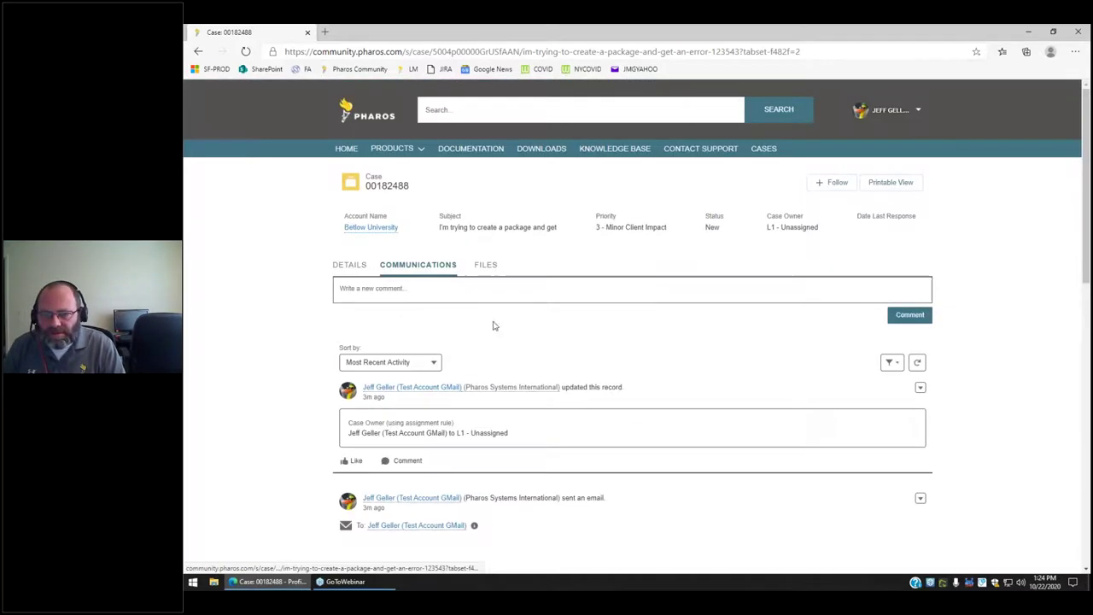
left_click(400, 287)
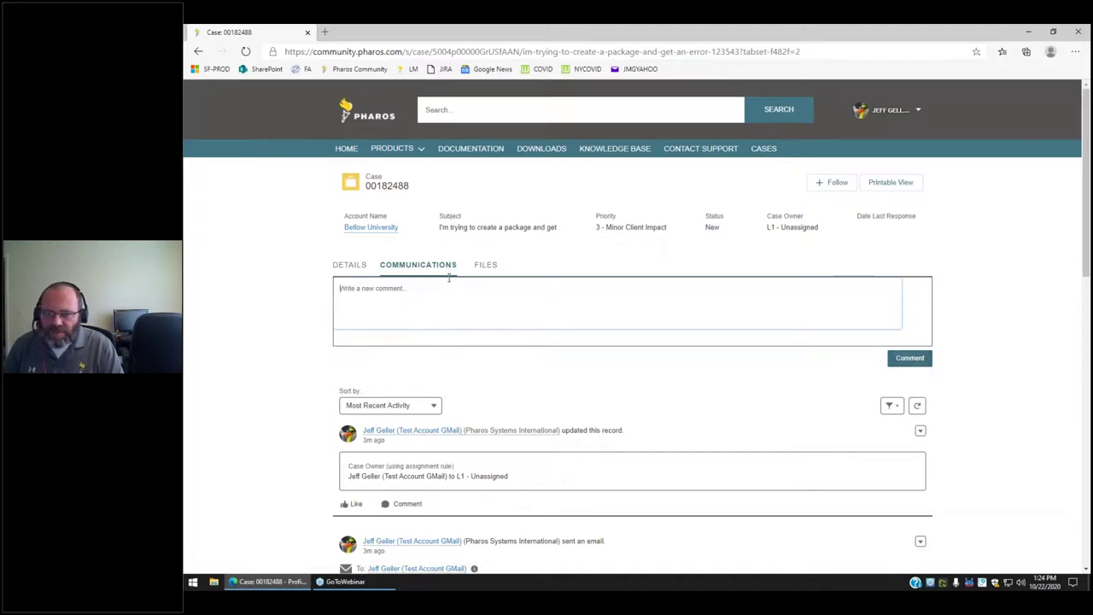
left_click(350, 266)
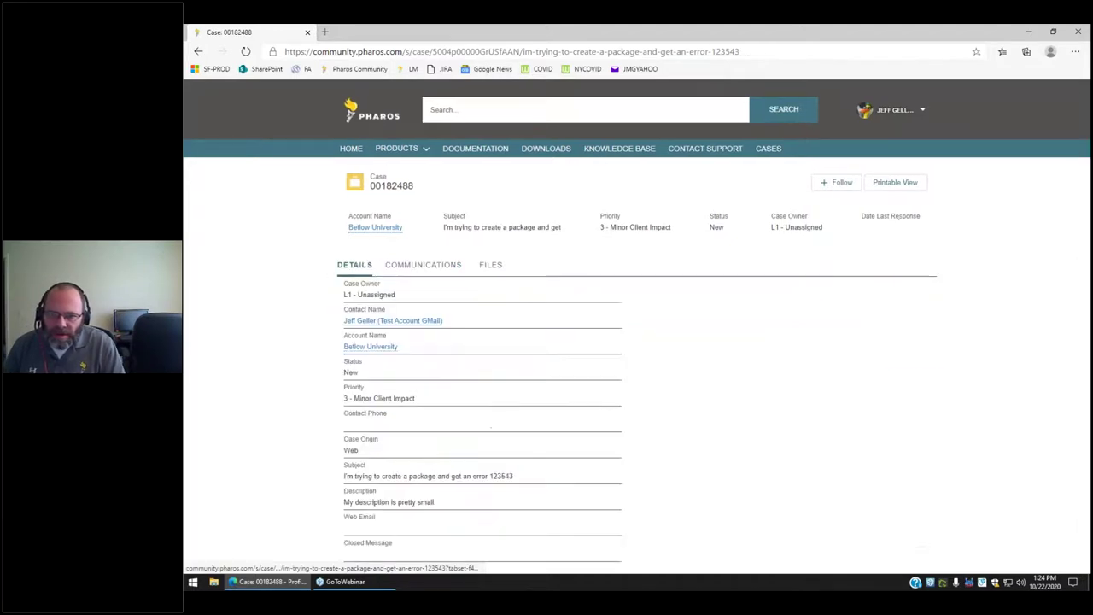
left_click(393, 265)
left_click(405, 287)
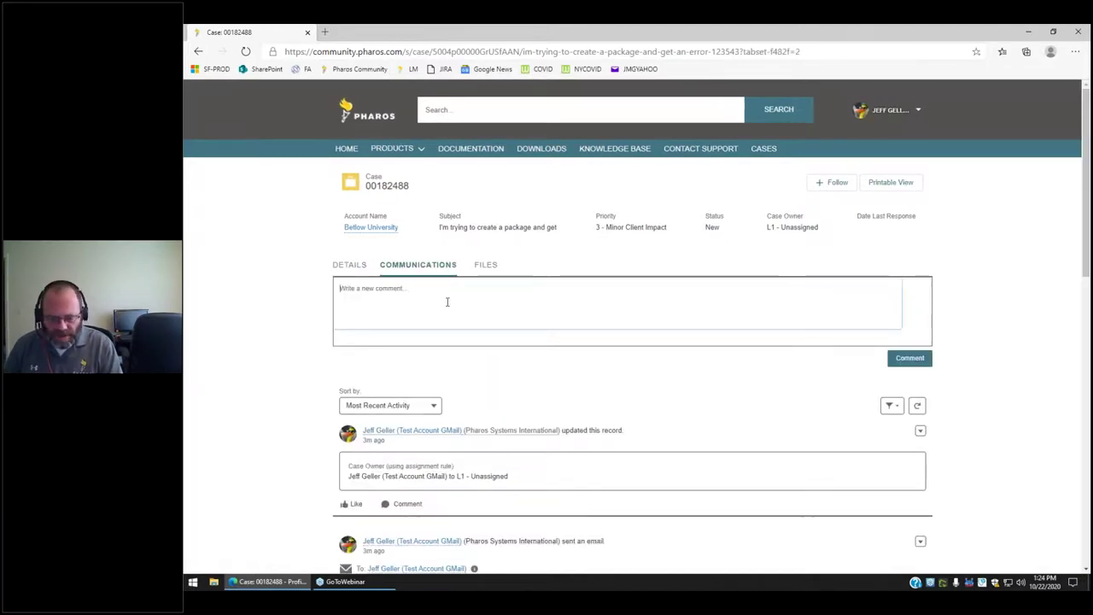
type("I")
type(" forgot to tell ")
type("you tha")
key("BackSpace")
key("BackSpace")
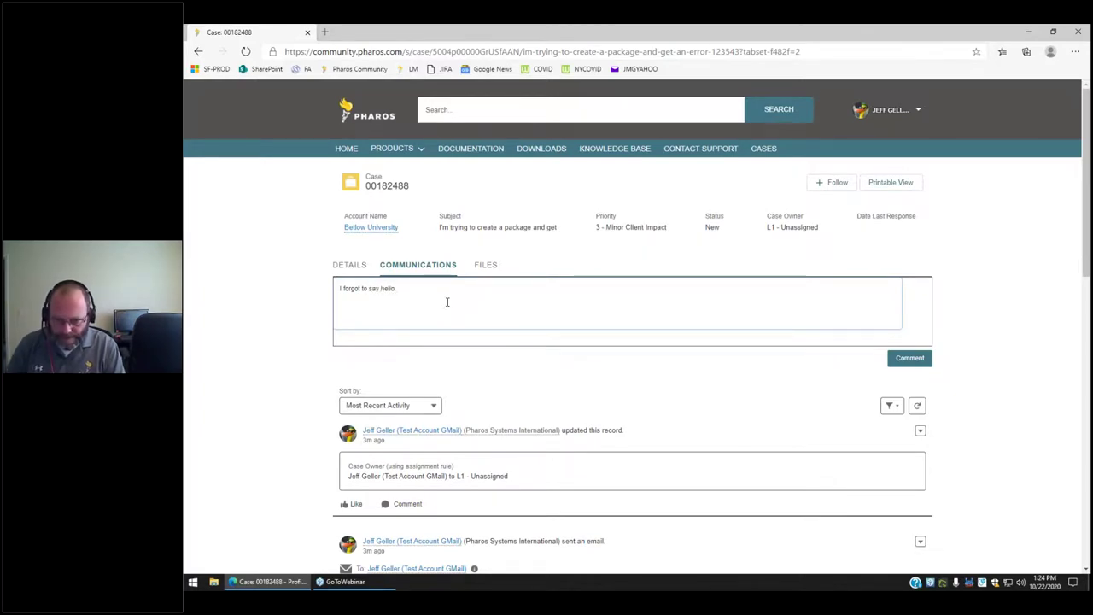
type(":")
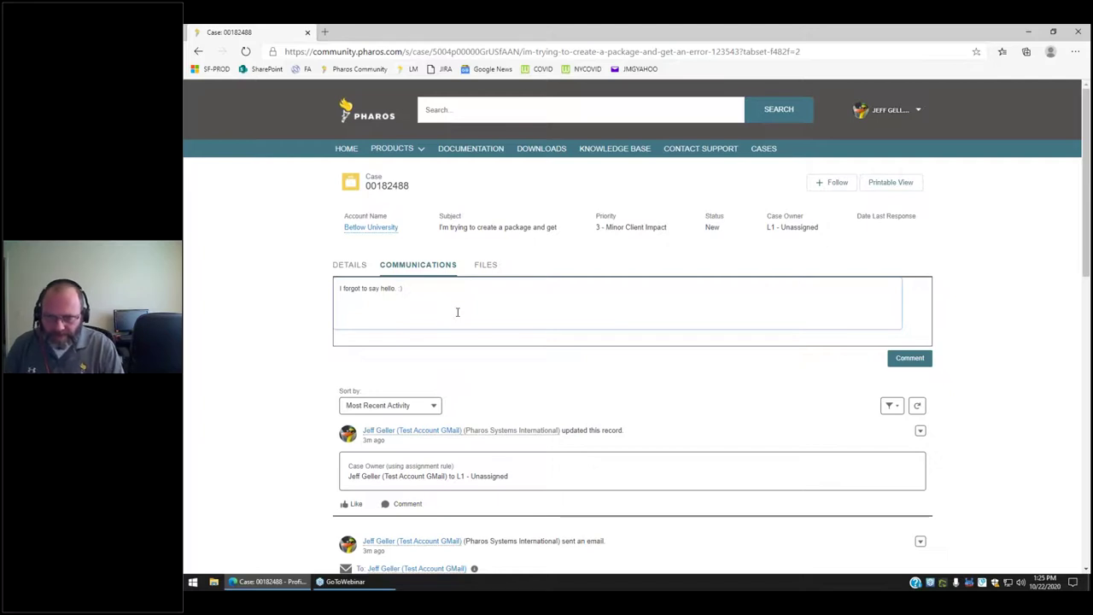
left_click(921, 360)
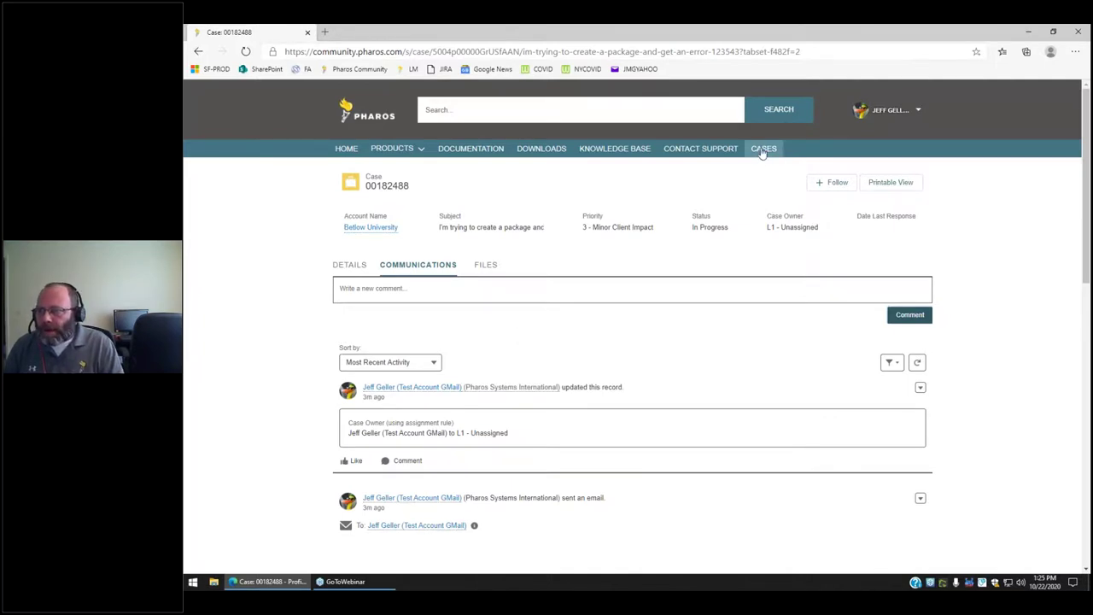
Open and close the case's printable view, then show its attached files.
left_click(896, 182)
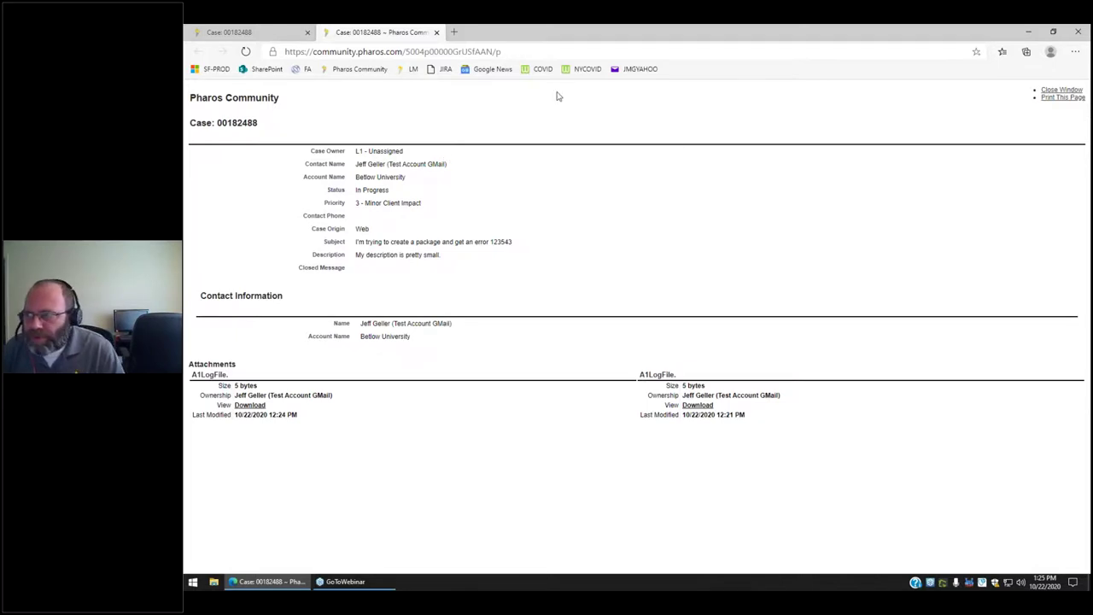
left_click(437, 33)
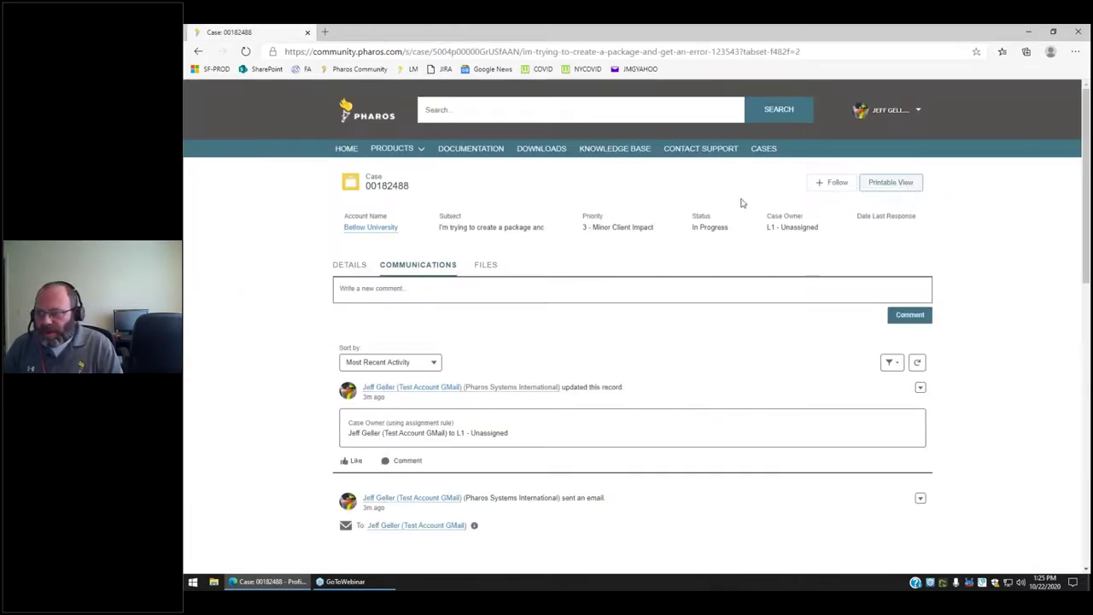
left_click(492, 266)
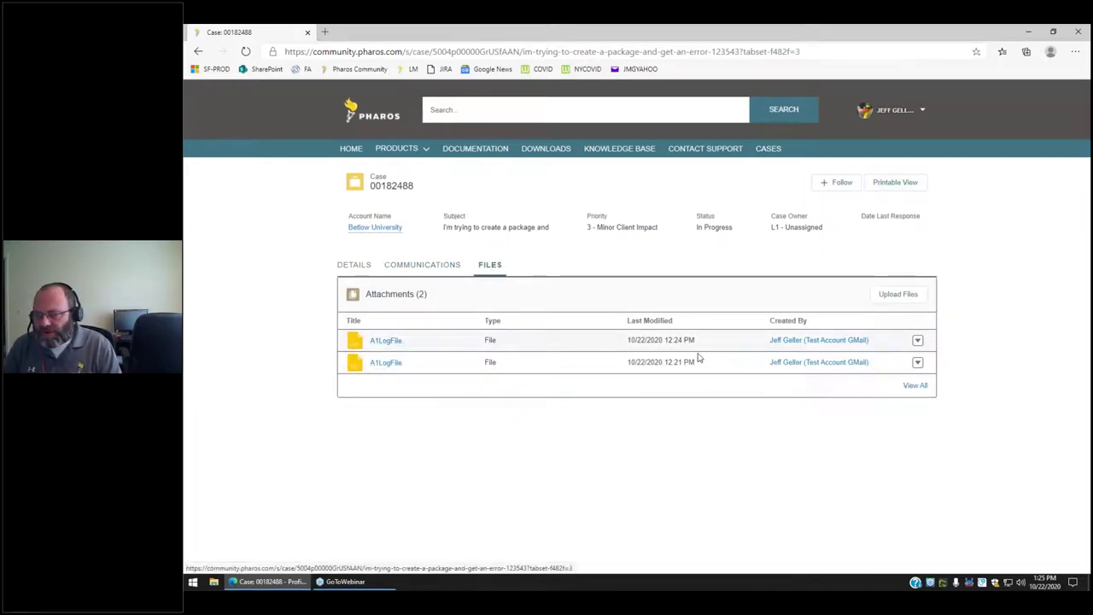
Delete the newer A1LogFile attachment, leaving one log file, and return to the case.
left_click(917, 342)
left_click(878, 358)
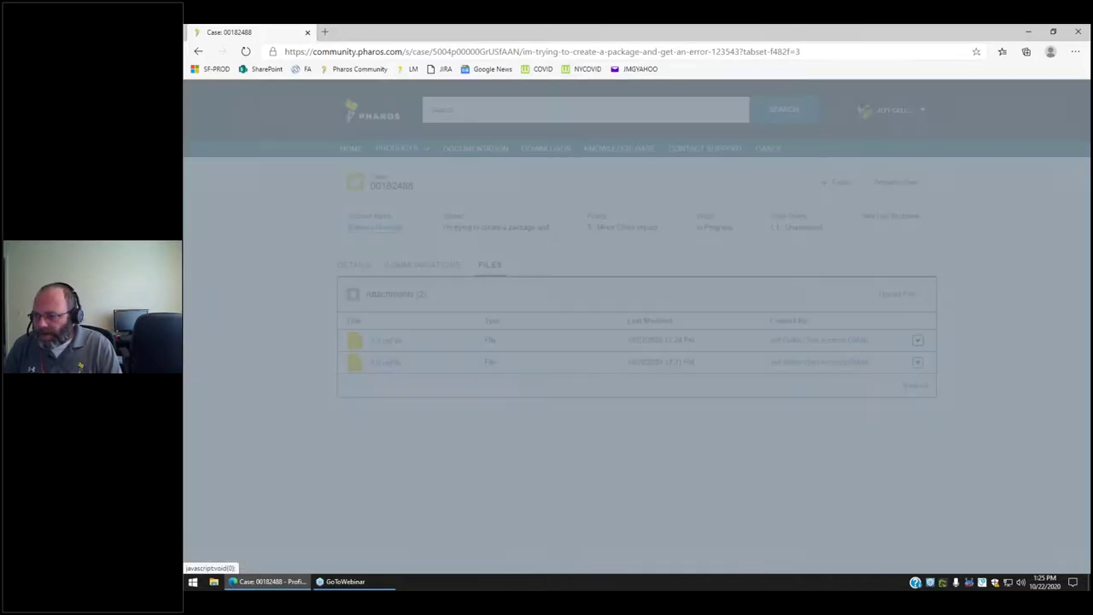
left_click(786, 360)
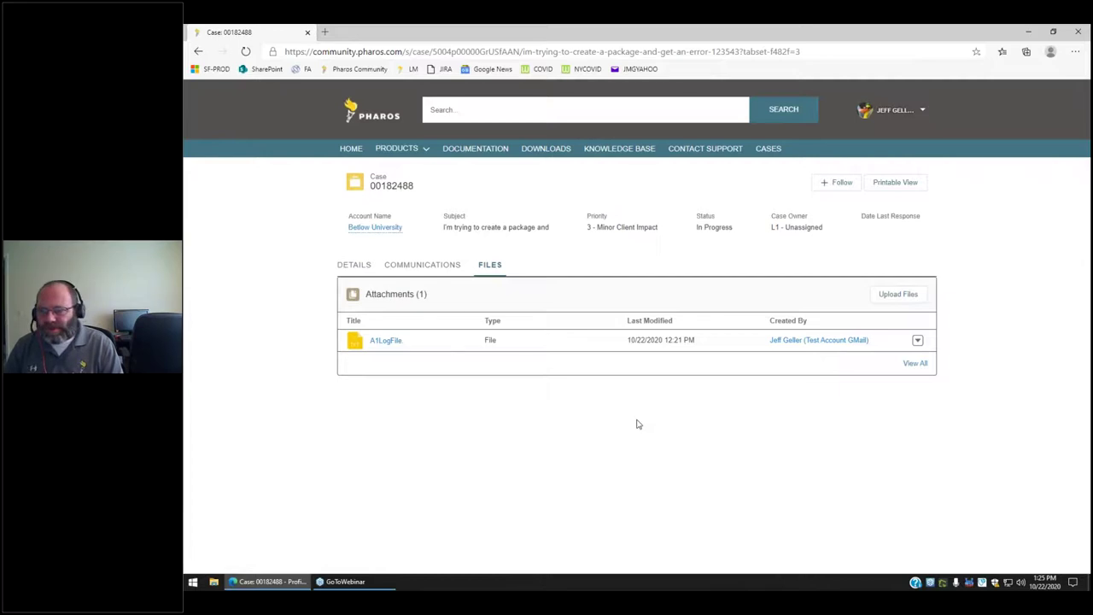
left_click(914, 364)
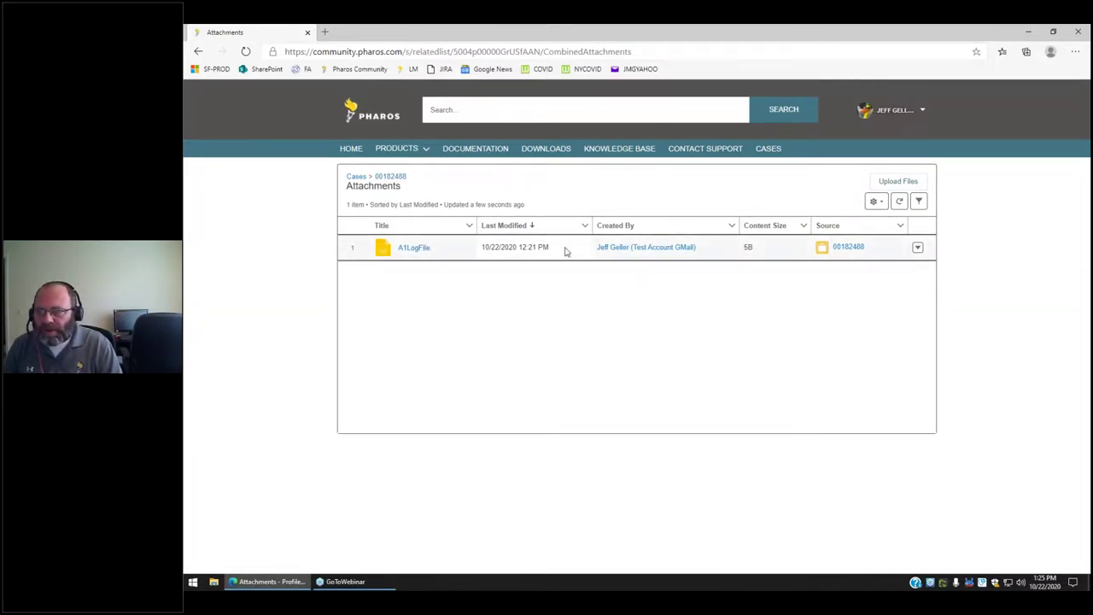
left_click(397, 177)
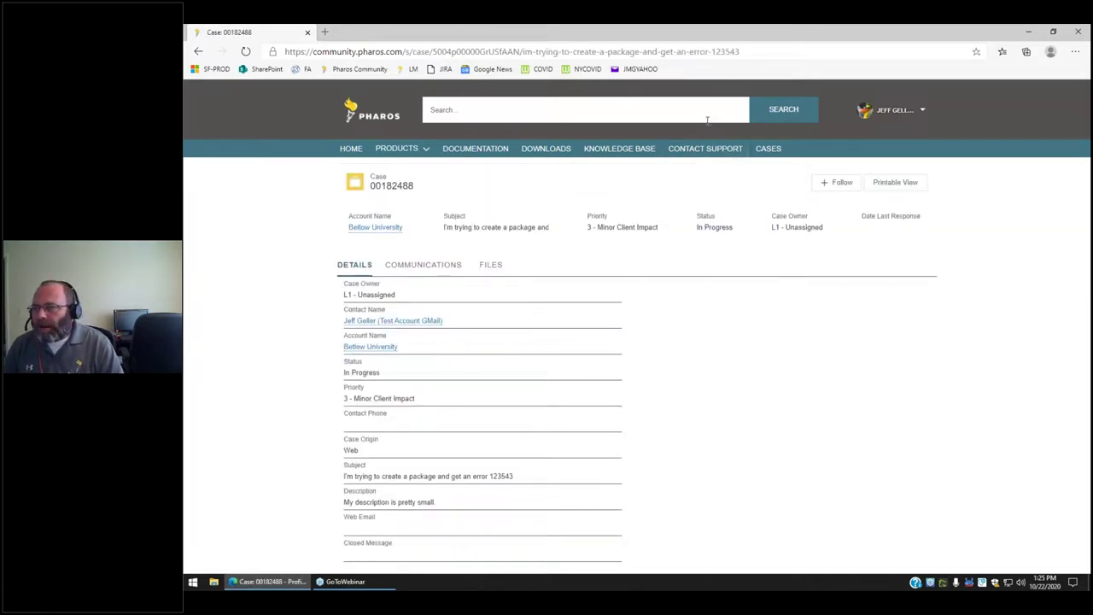
Reopen the package-error case, review its Communications feed, then go to Contact Support.
left_click(768, 149)
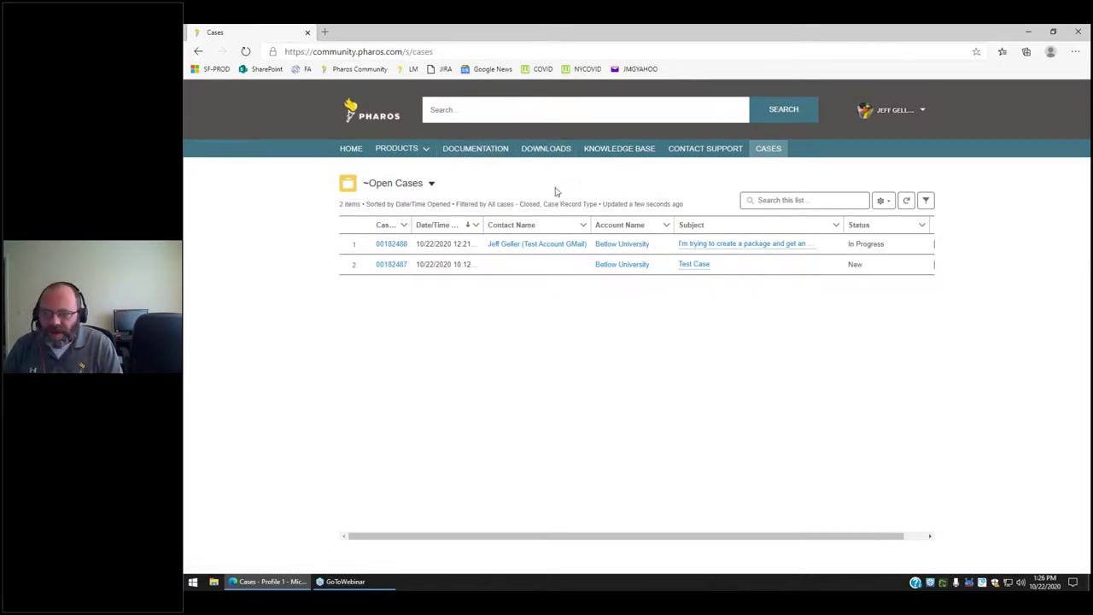
left_click(391, 244)
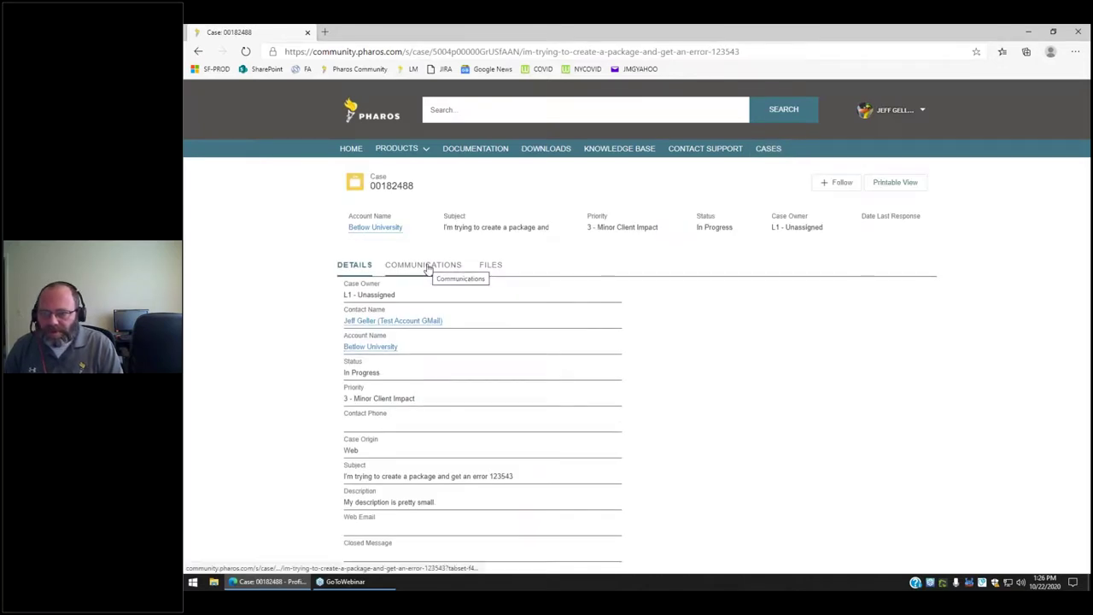
left_click(428, 268)
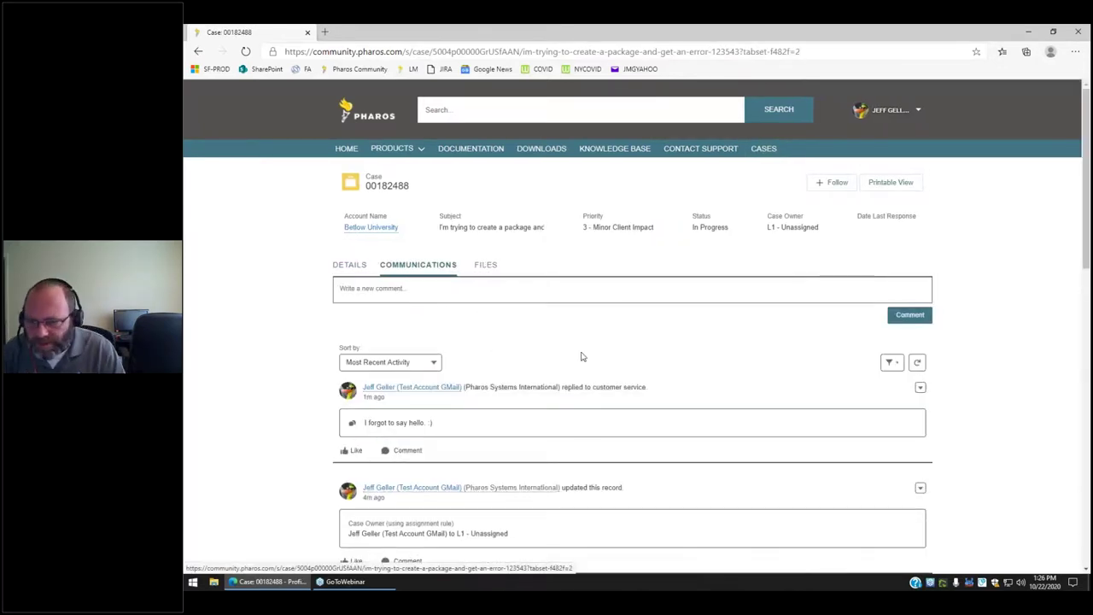
scroll(532, 354, "down", 4)
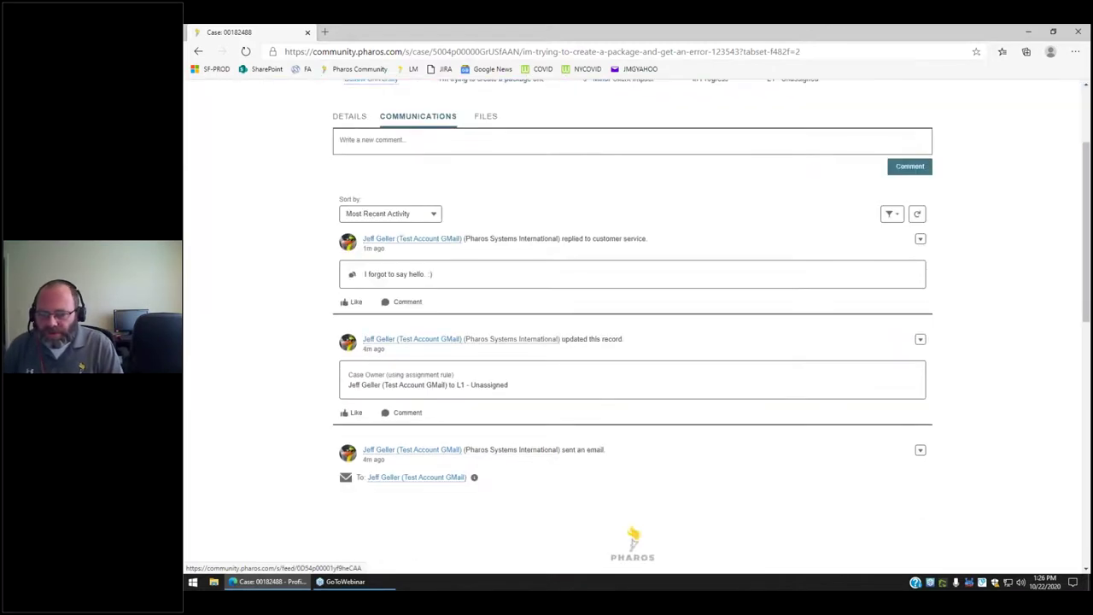
scroll(534, 356, "down", 5)
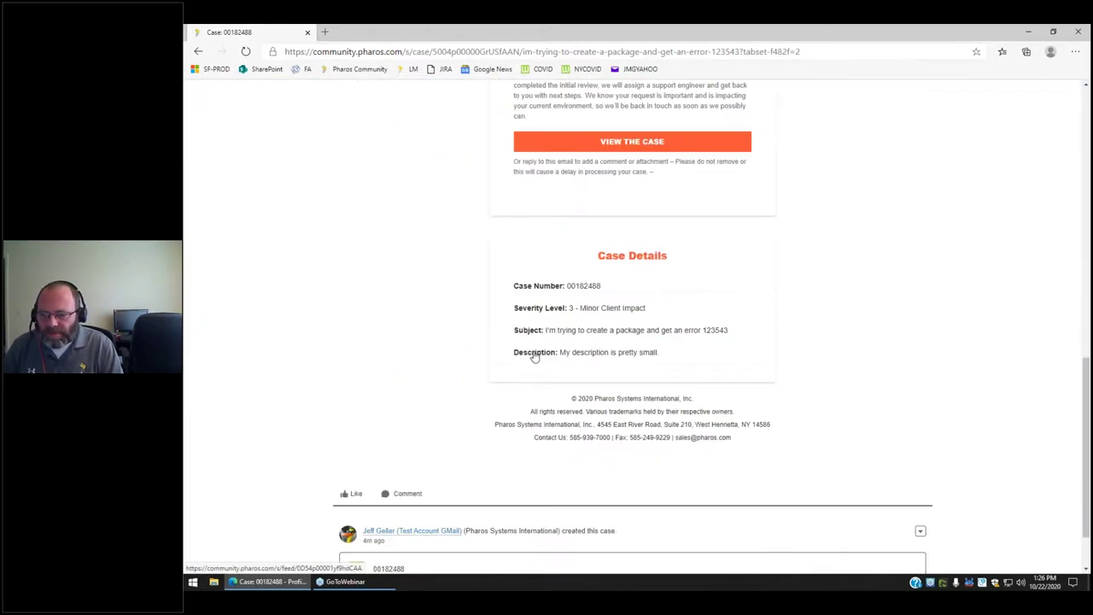
scroll(533, 357, "down", 1)
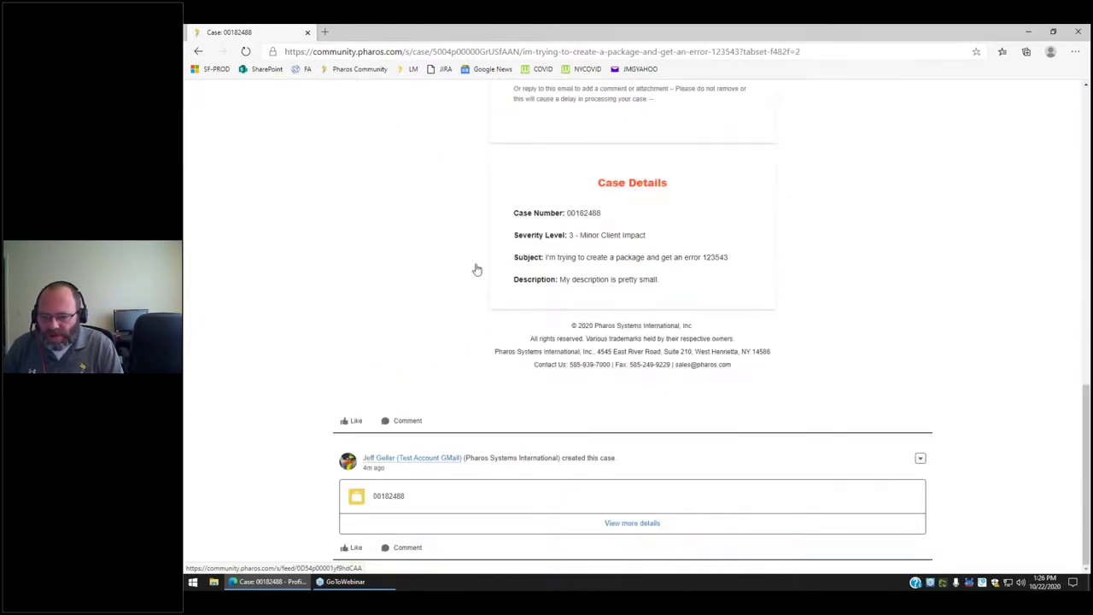
scroll(478, 297, "up", 10)
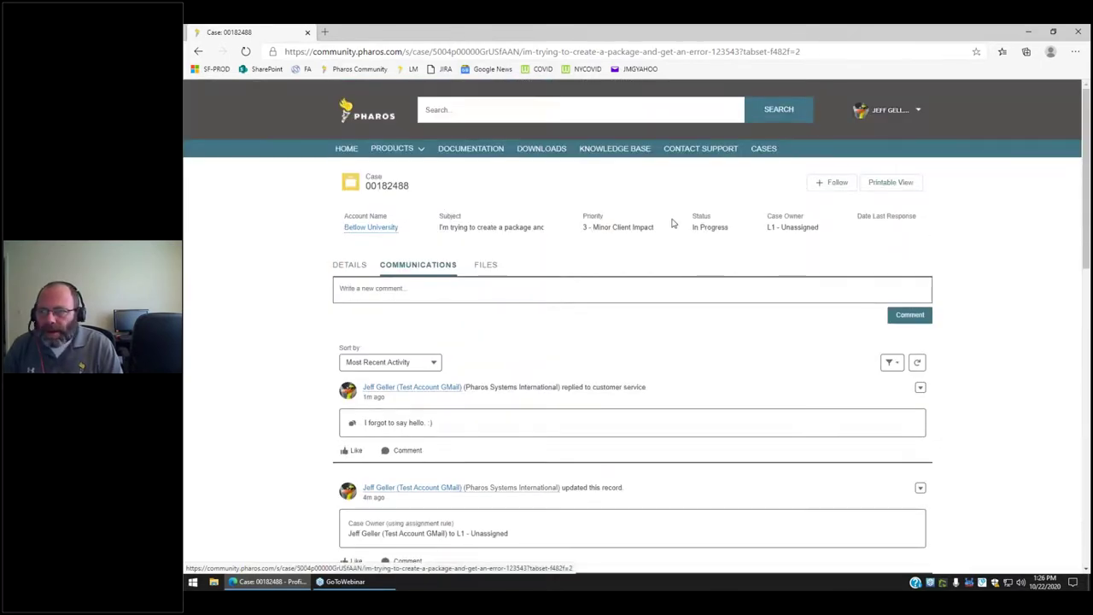
left_click(690, 150)
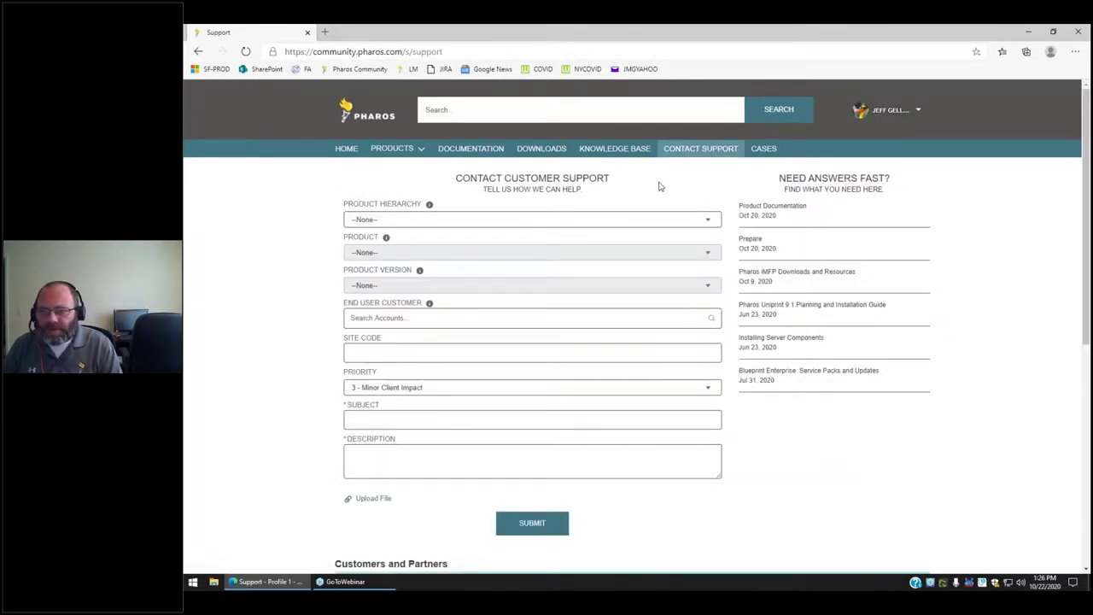
Open the Test Case from the Cases list and review its communications and files.
left_click(763, 149)
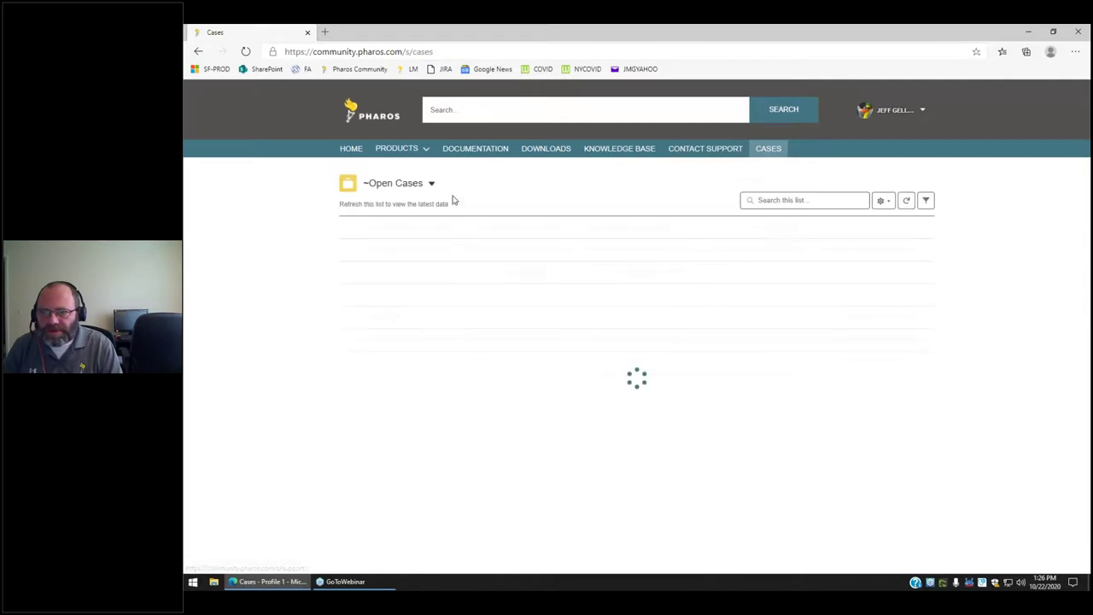
left_click(411, 187)
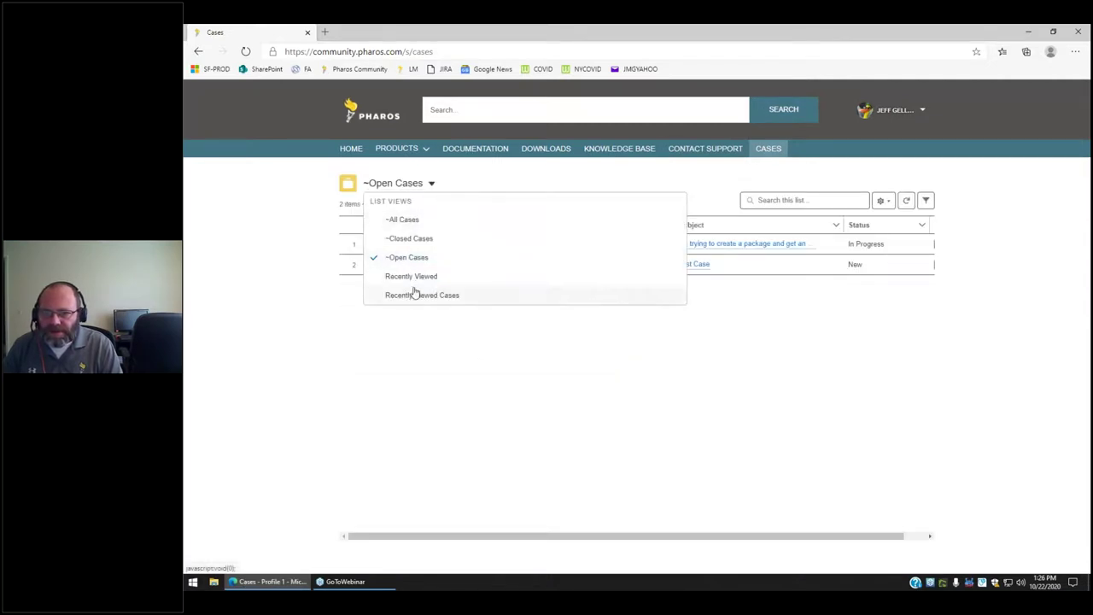
left_click(421, 372)
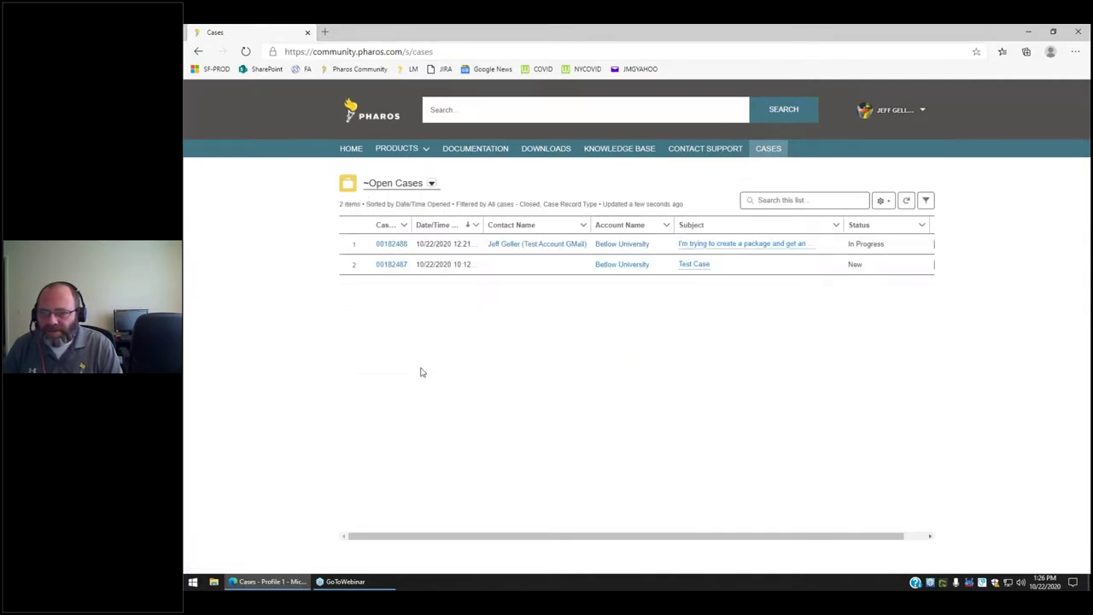
left_click(386, 265)
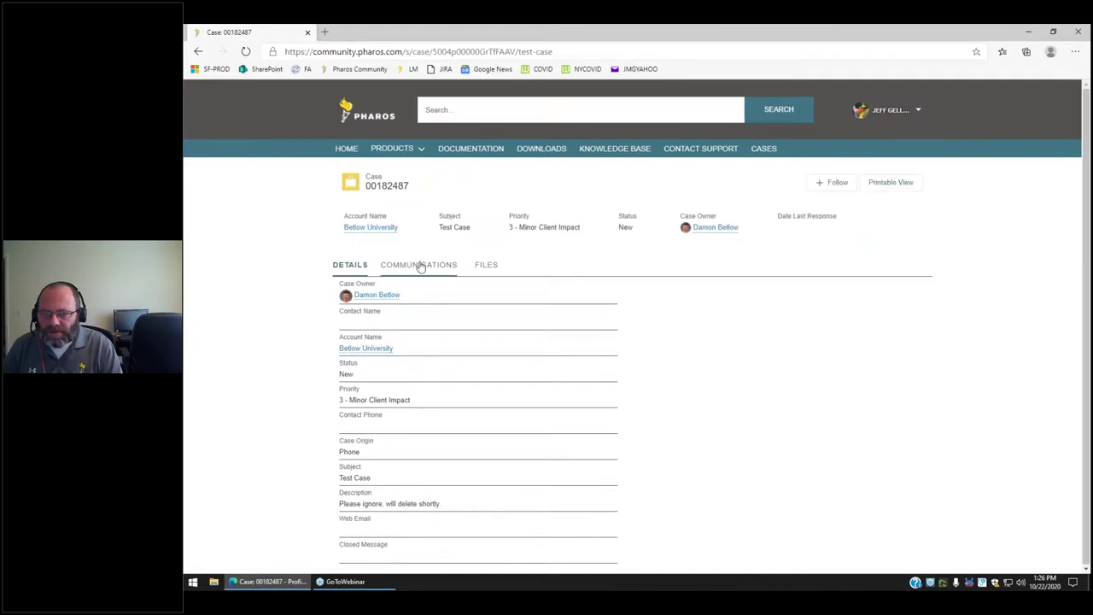
left_click(420, 265)
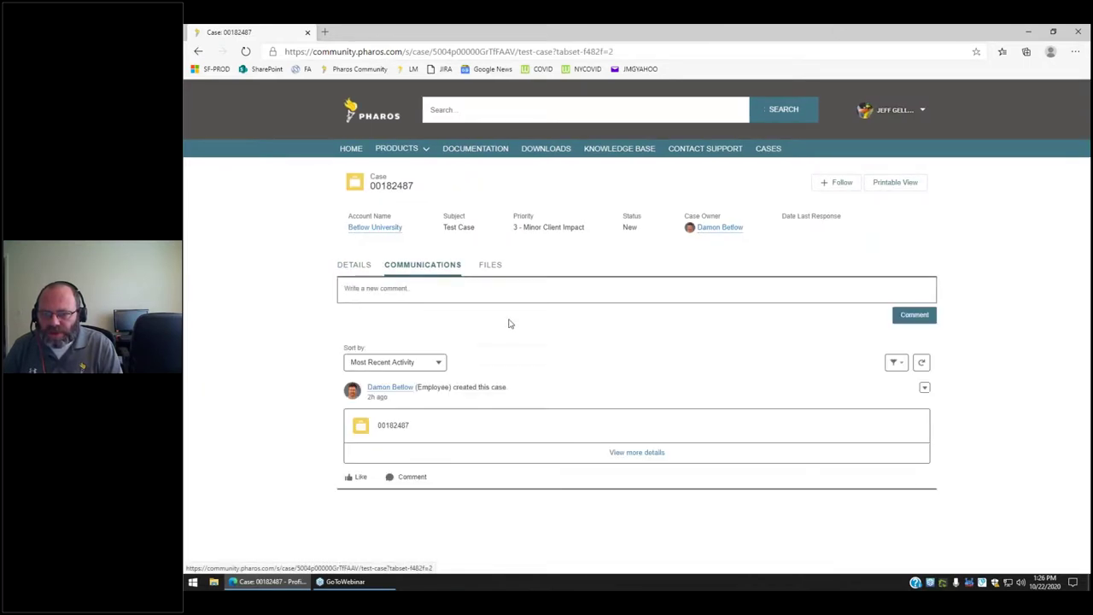
left_click(489, 265)
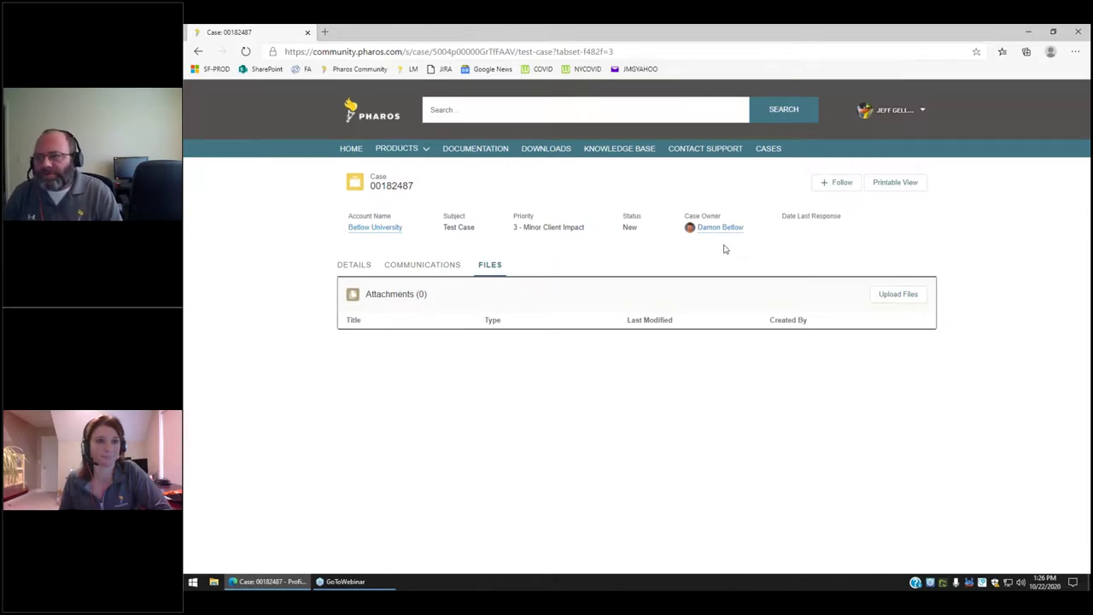
Reopen the Test Case and follow it for updates.
left_click(765, 151)
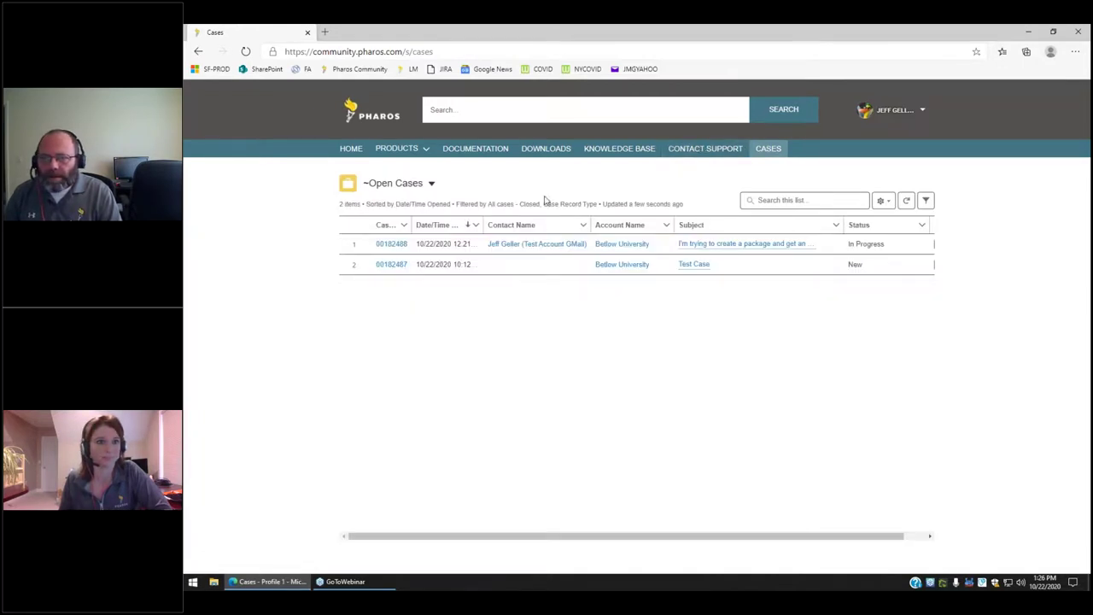
left_click(389, 266)
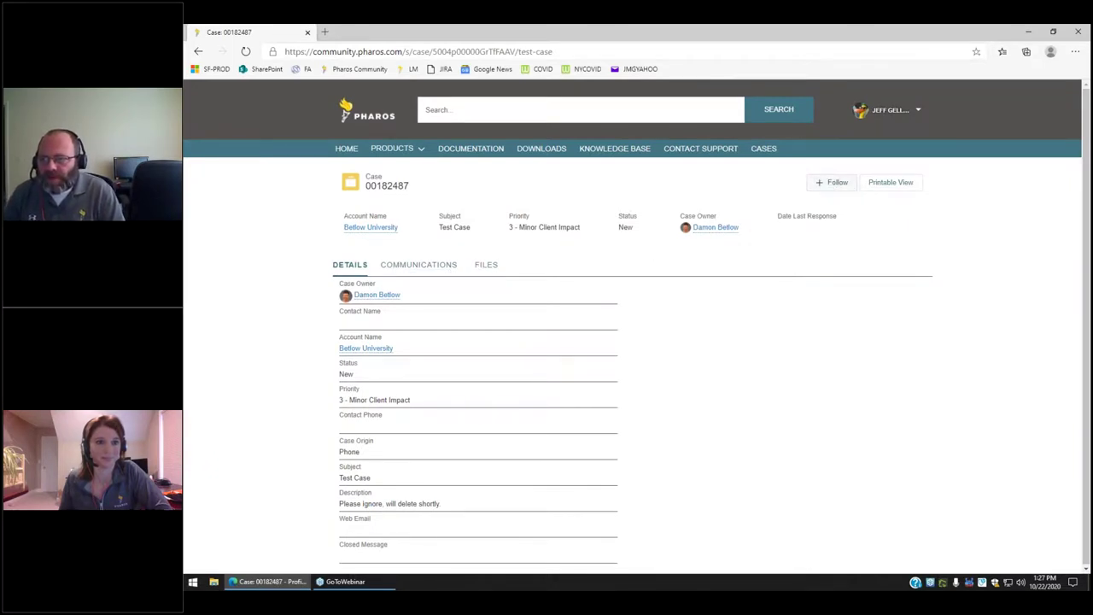
left_click(837, 185)
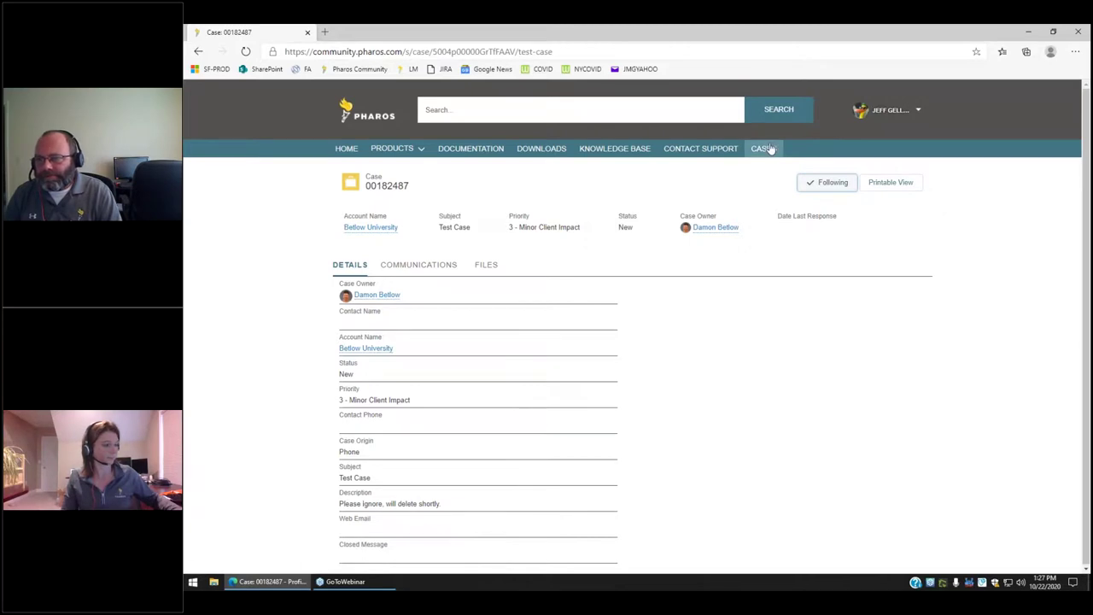
left_click(702, 149)
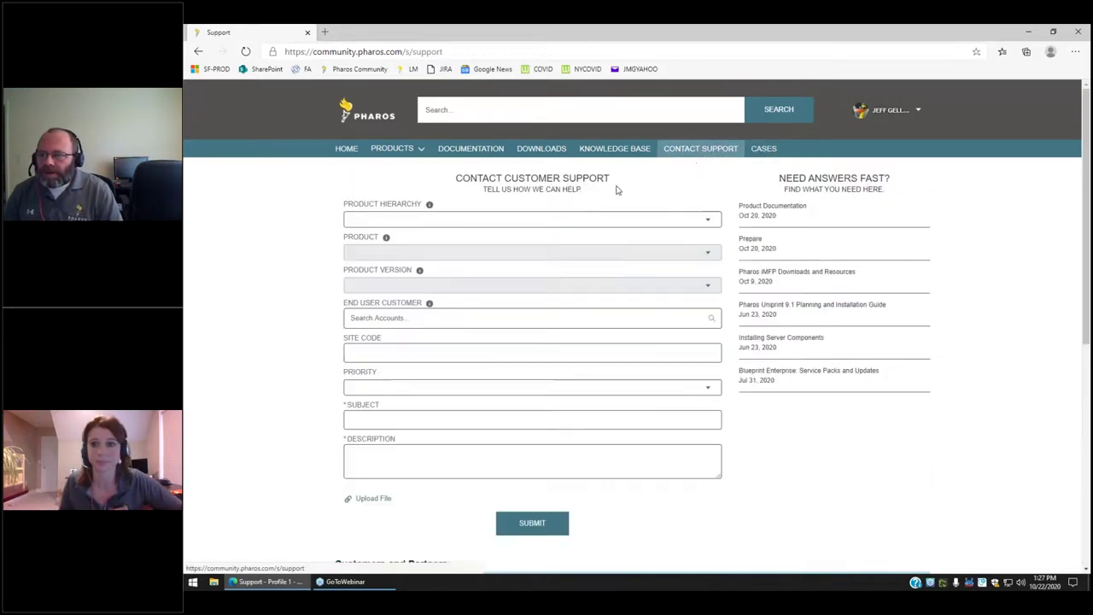